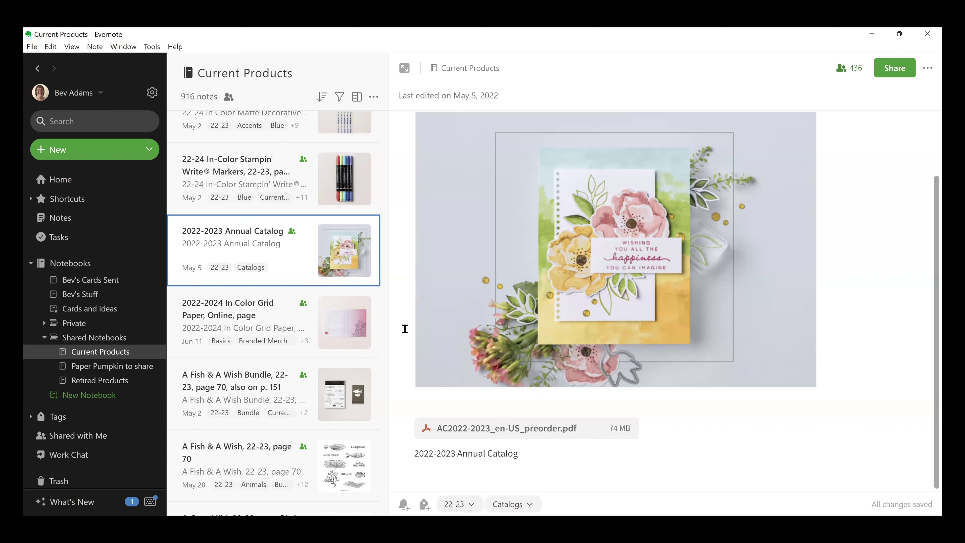
# Step: Open the A Fish & A Wish note, then step down to Adventurous Journey, 22-23, page 85
pyautogui.scroll(-4, 236, 304)
pyautogui.click(237, 308)
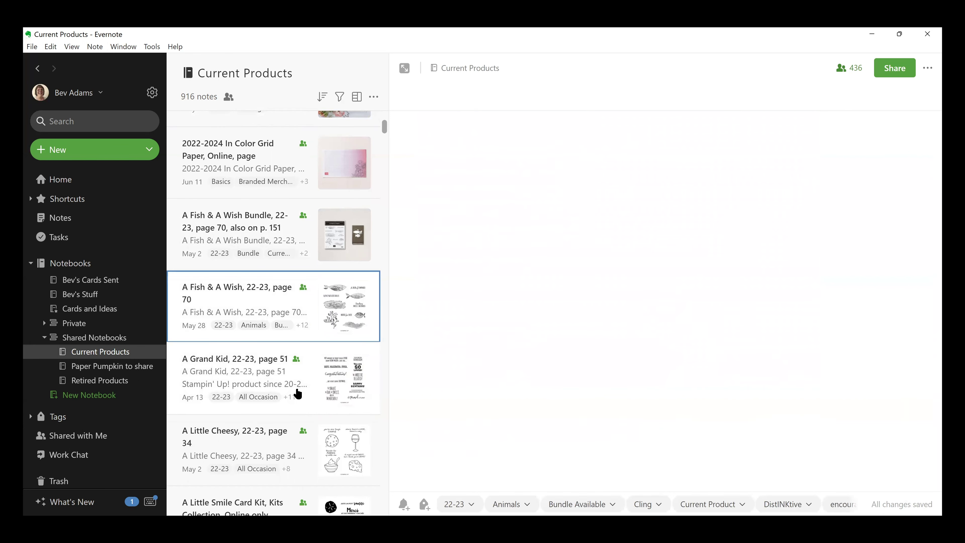
pyautogui.press('Down')
pyautogui.press('Down')
pyautogui.press('Down')
pyautogui.press('Down')
pyautogui.press('Down')
pyautogui.press('Down')
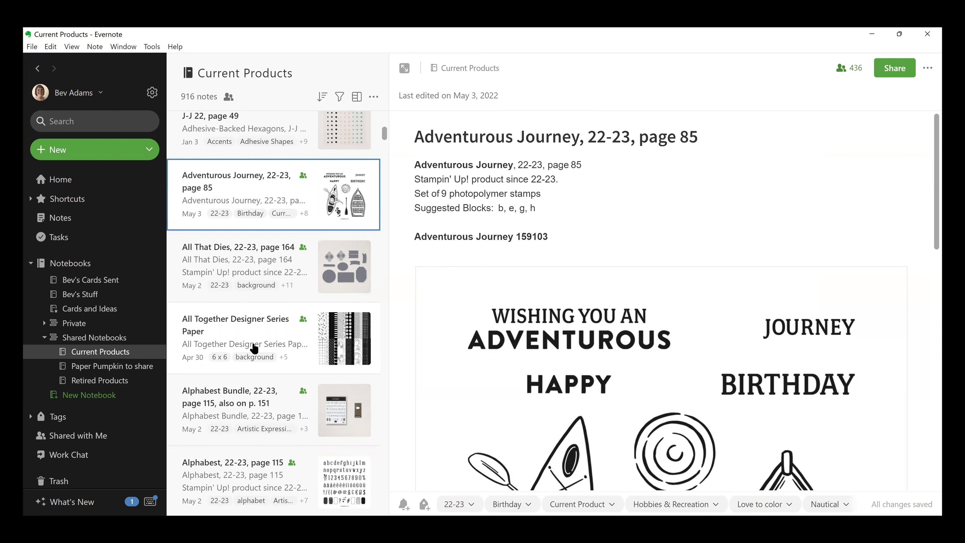
pyautogui.scroll(-15, 254, 348)
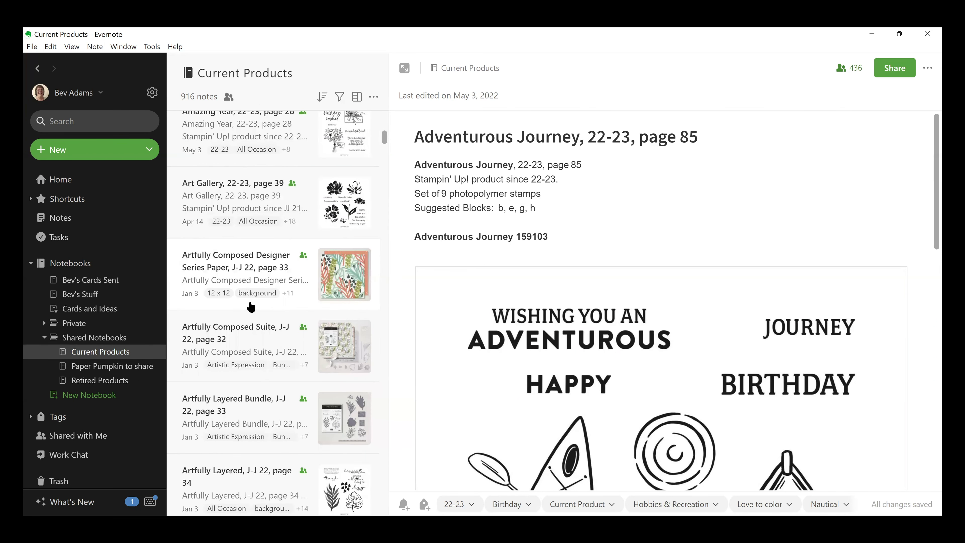
pyautogui.scroll(-4, 249, 310)
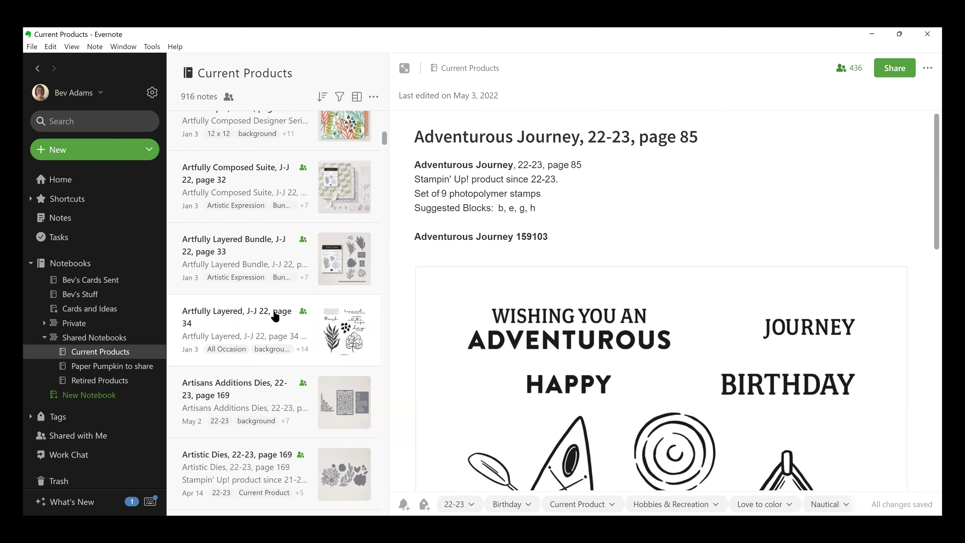
pyautogui.scroll(-4, 275, 317)
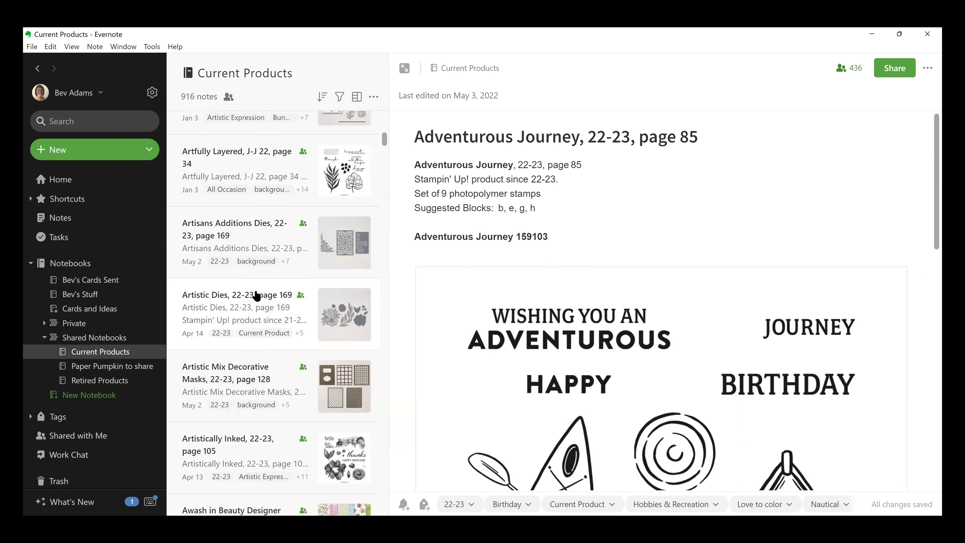
pyautogui.scroll(-1, 257, 297)
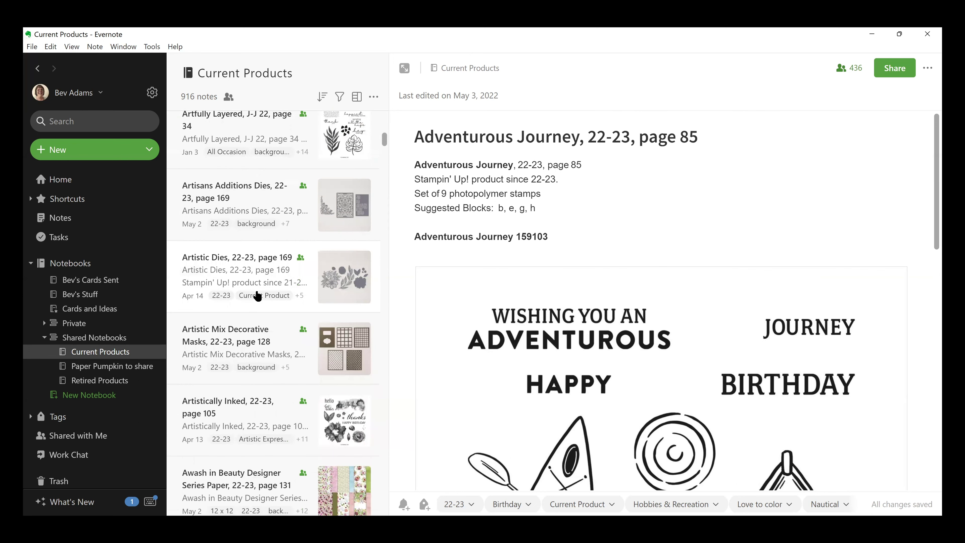
pyautogui.scroll(-3, 257, 297)
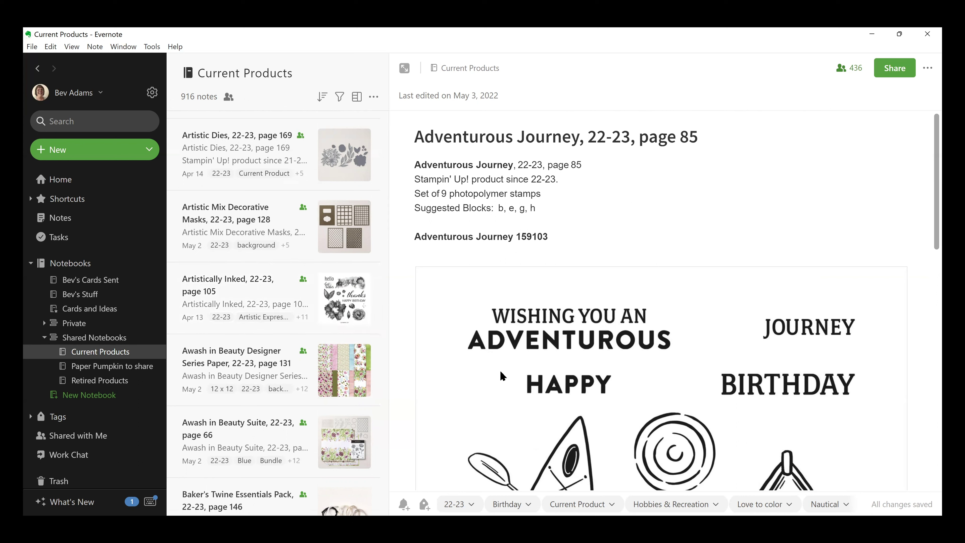
# Step: Open the Baker's Twine Essentials Pack, Bamboo Beauty and Basic Black Card Stock notes in turn
pyautogui.scroll(-4, 258, 372)
pyautogui.click(258, 372)
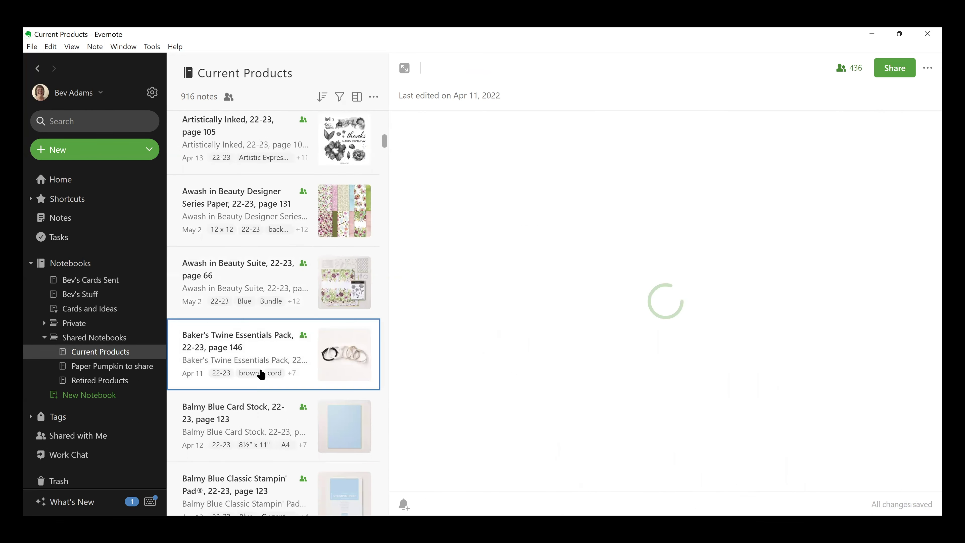
pyautogui.scroll(-4, 258, 378)
pyautogui.scroll(-4, 265, 380)
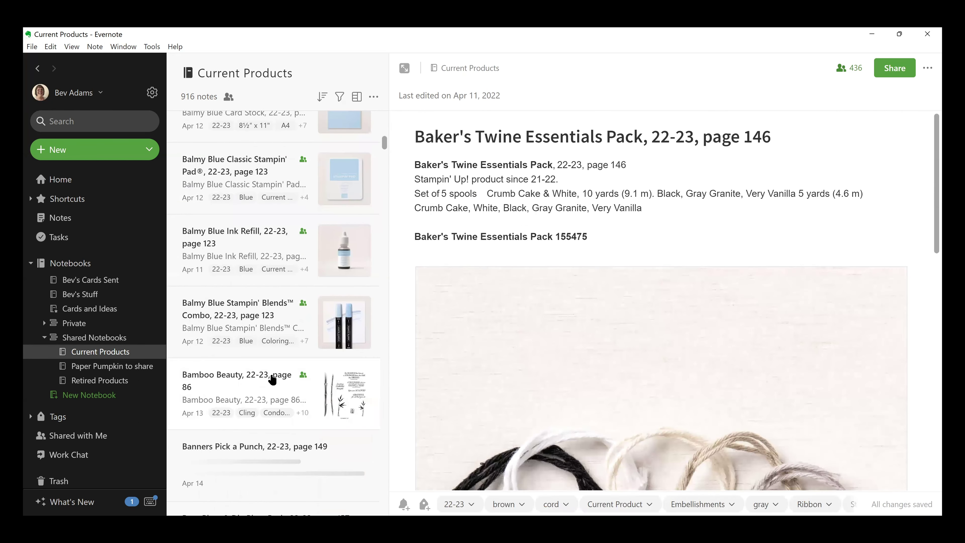
pyautogui.click(272, 379)
pyautogui.scroll(-3, 272, 380)
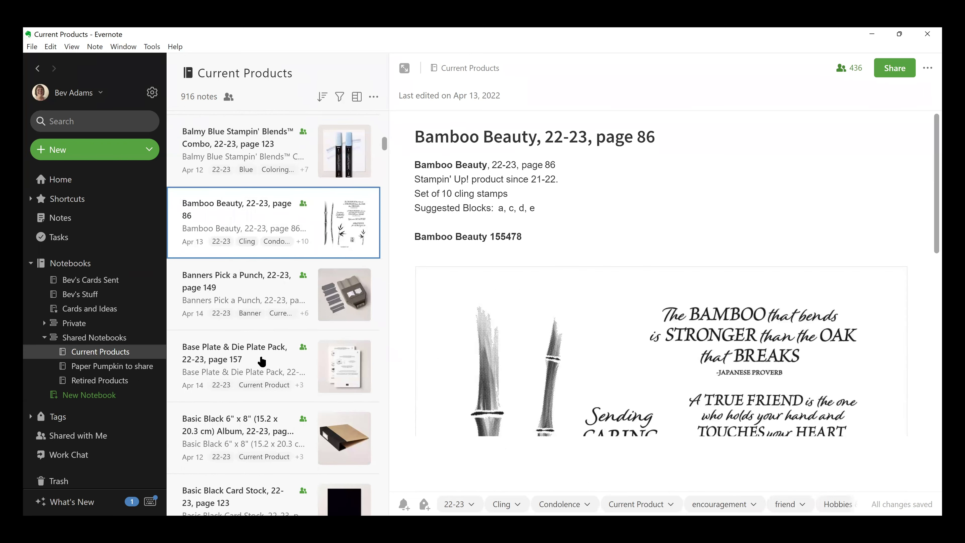
pyautogui.scroll(-3, 263, 375)
pyautogui.click(262, 375)
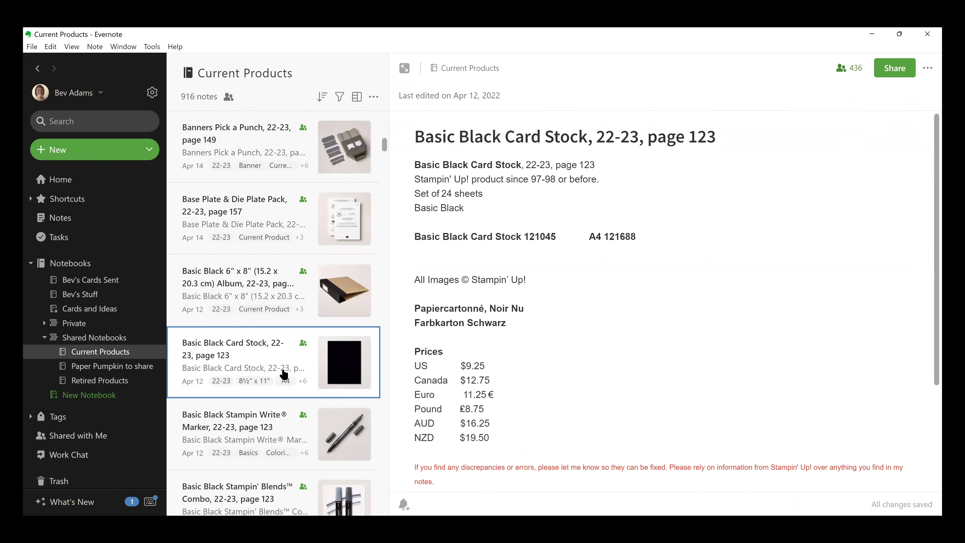
# Step: Open the Basic White Envelopes note, then the Best Delivery, J-J 22, page 53 note
pyautogui.scroll(-8, 283, 375)
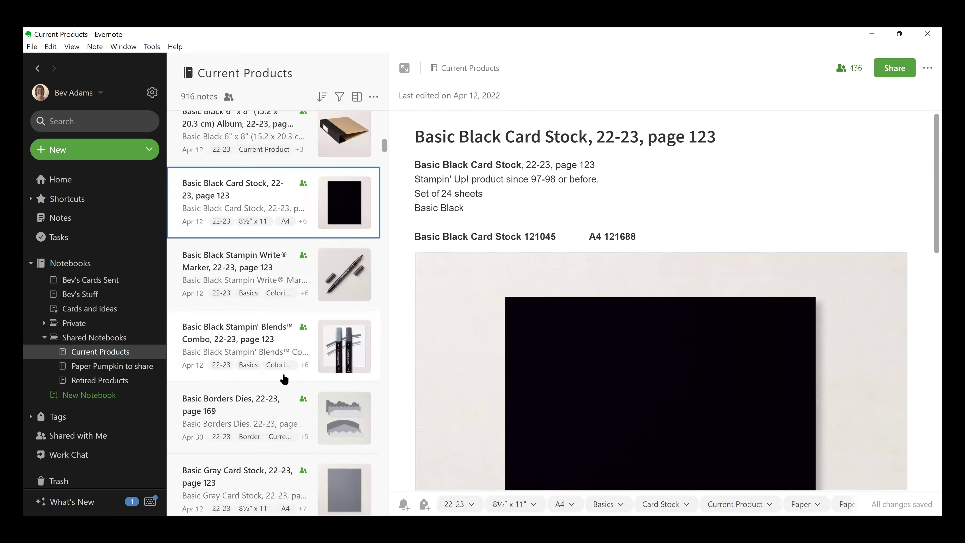
pyautogui.scroll(-4, 285, 381)
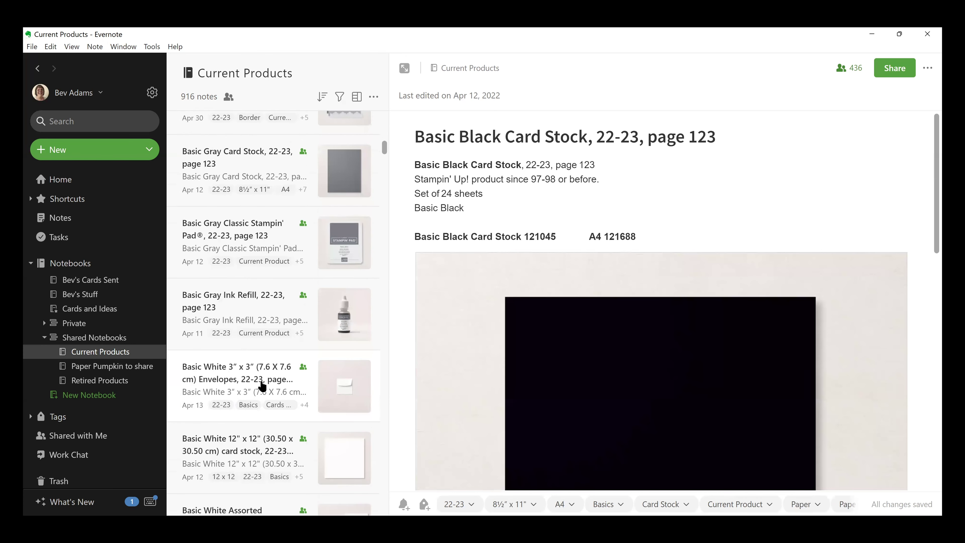
pyautogui.click(303, 418)
pyautogui.scroll(-4, 304, 418)
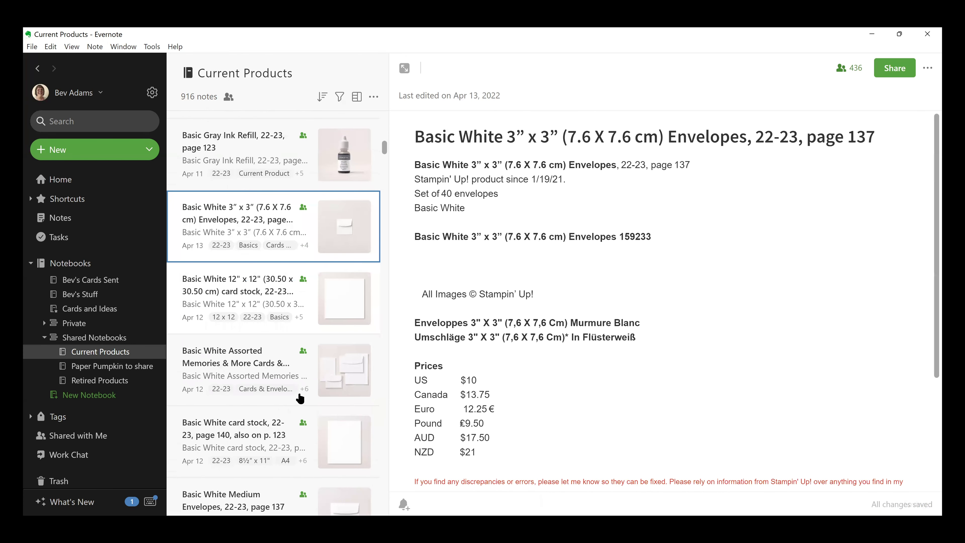
pyautogui.scroll(-8, 291, 397)
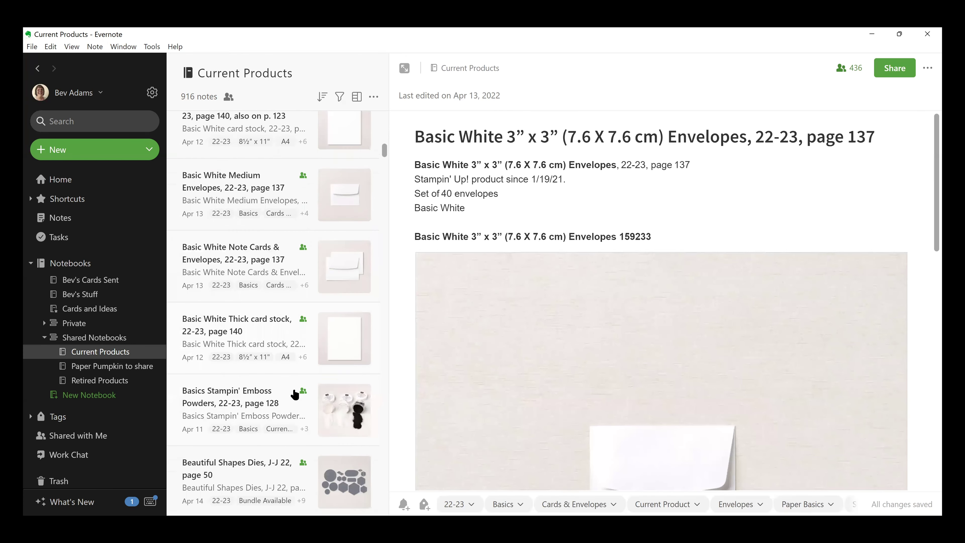
pyautogui.scroll(-4, 292, 367)
pyautogui.scroll(-4, 292, 367)
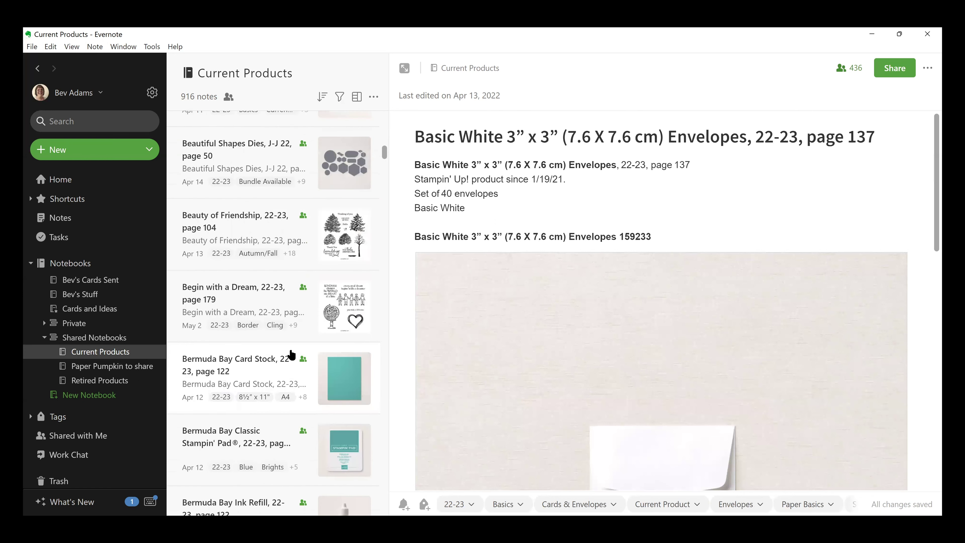
pyautogui.scroll(-4, 292, 355)
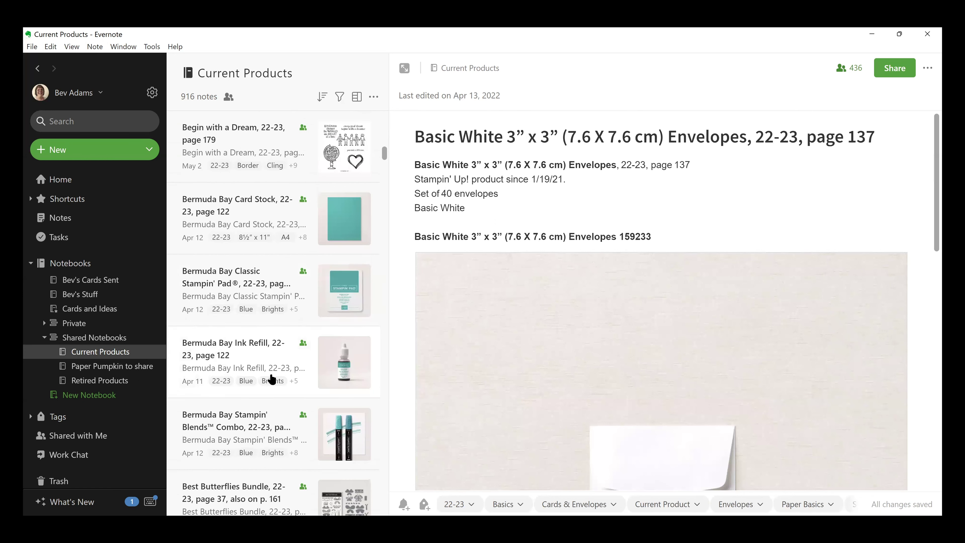
pyautogui.scroll(-4, 271, 379)
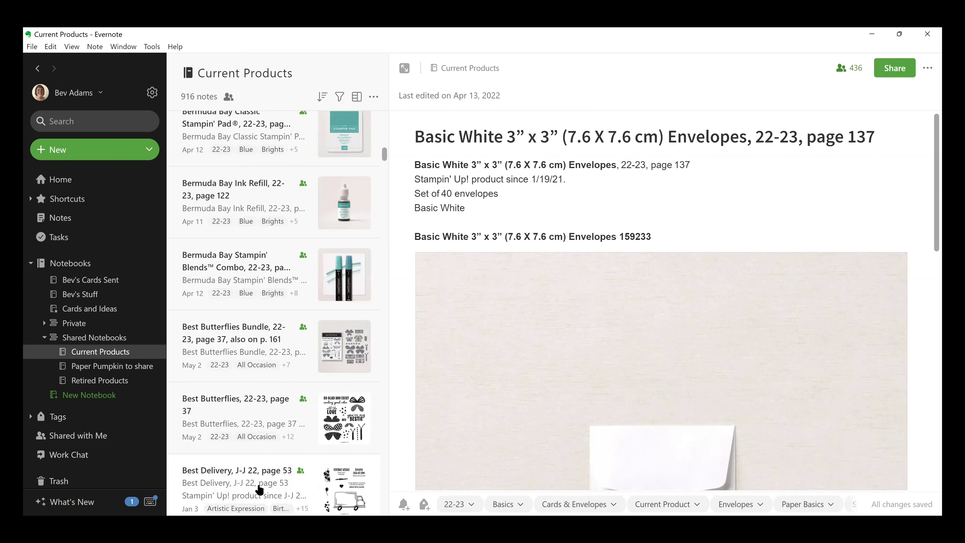
pyautogui.click(283, 481)
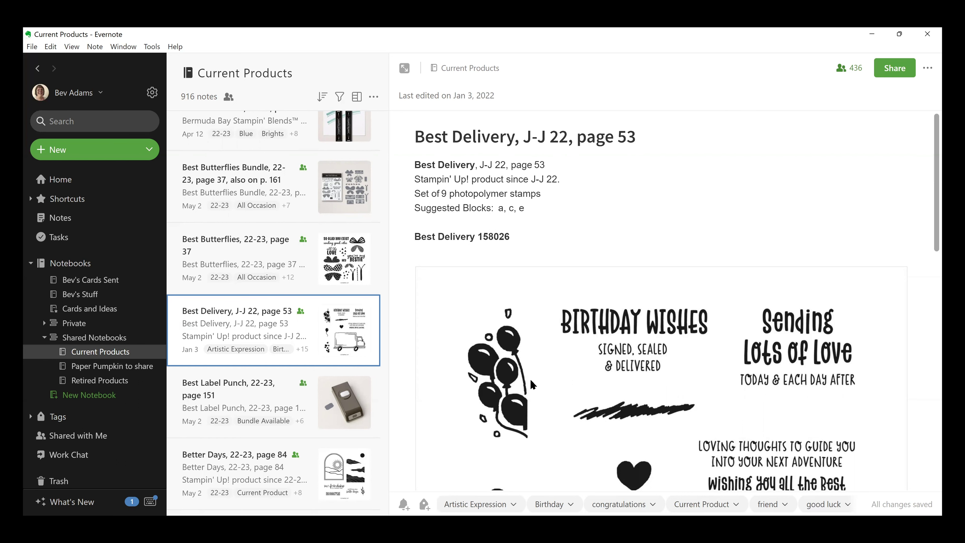
pyautogui.scroll(-4, 530, 378)
pyautogui.scroll(-4, 259, 350)
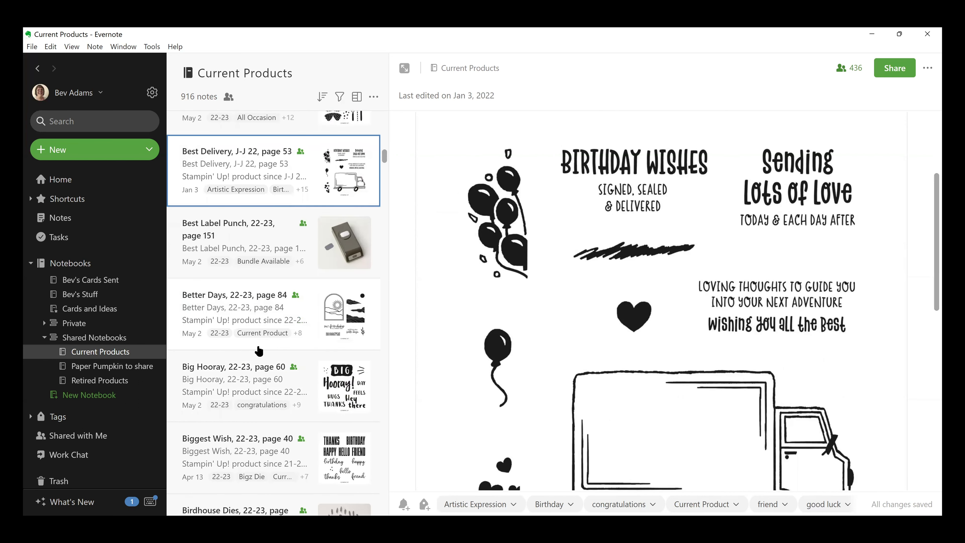
pyautogui.scroll(-3, 375, 370)
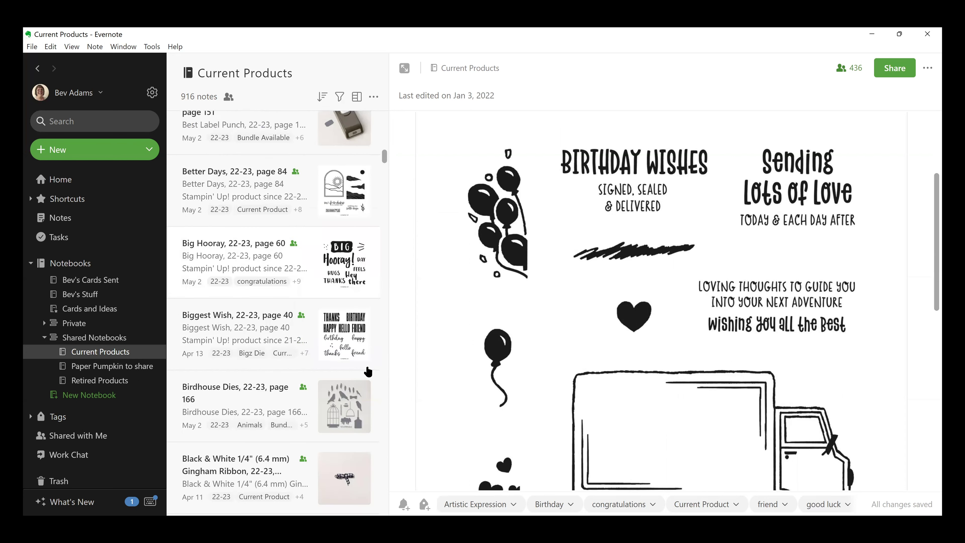
pyautogui.scroll(-1, 367, 372)
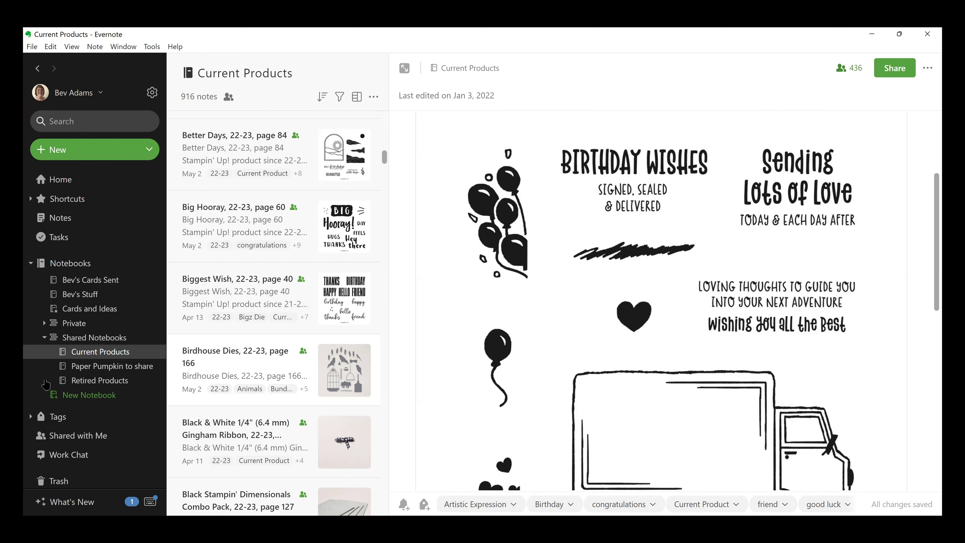
# Step: Browse Paper Pumpkin to share: open December 2021 Lots of Puns and February 2017 Many Happy Birthdays
pyautogui.click(95, 366)
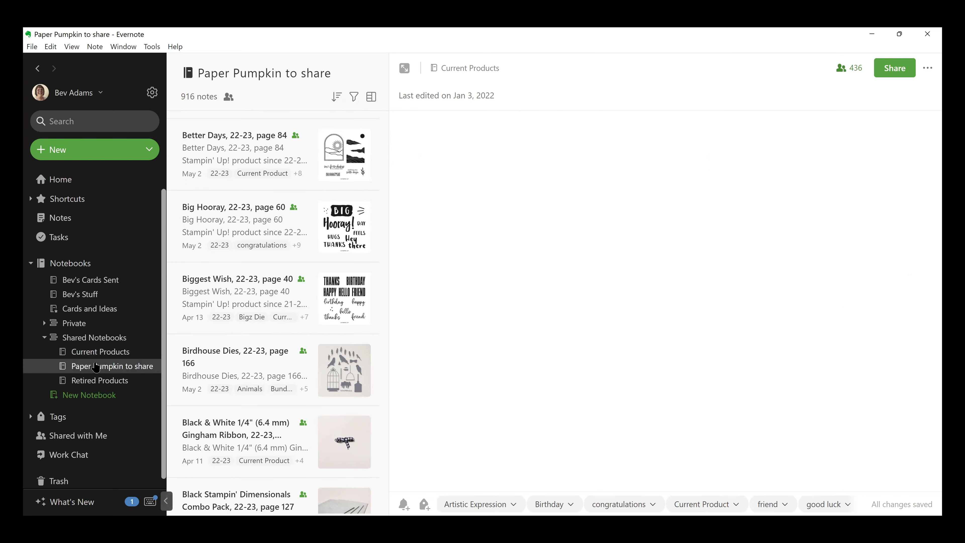
pyautogui.scroll(-20, 249, 350)
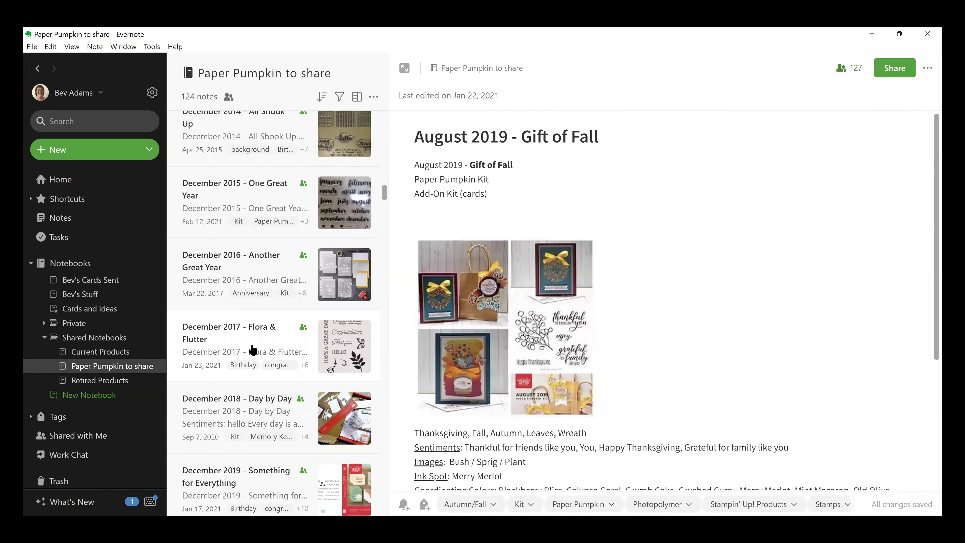
pyautogui.scroll(-8, 253, 350)
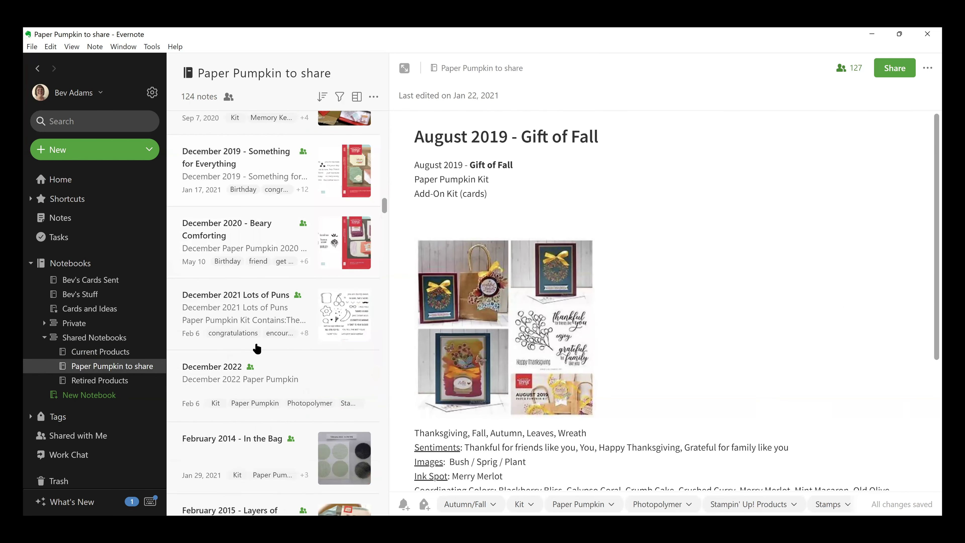
pyautogui.click(228, 299)
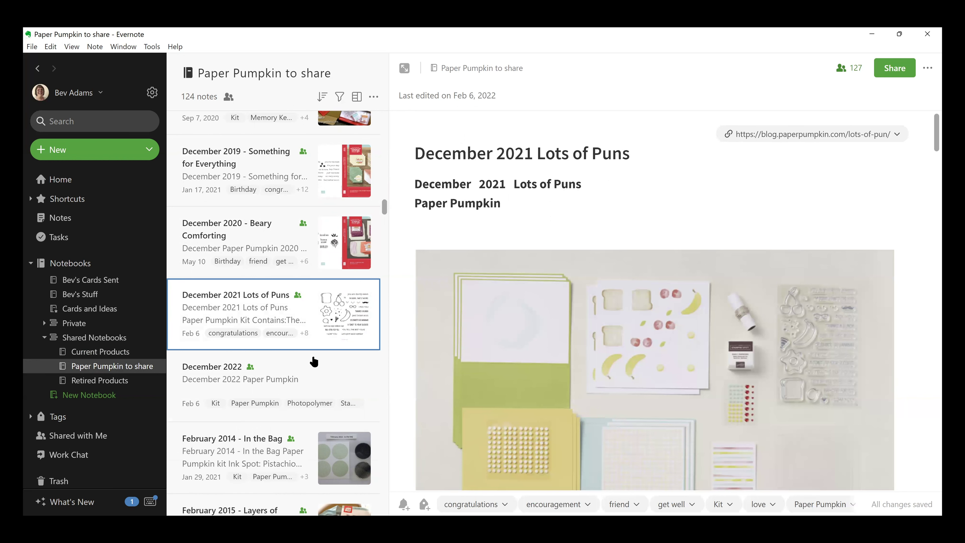
pyautogui.scroll(-4, 313, 364)
pyautogui.scroll(-4, 248, 344)
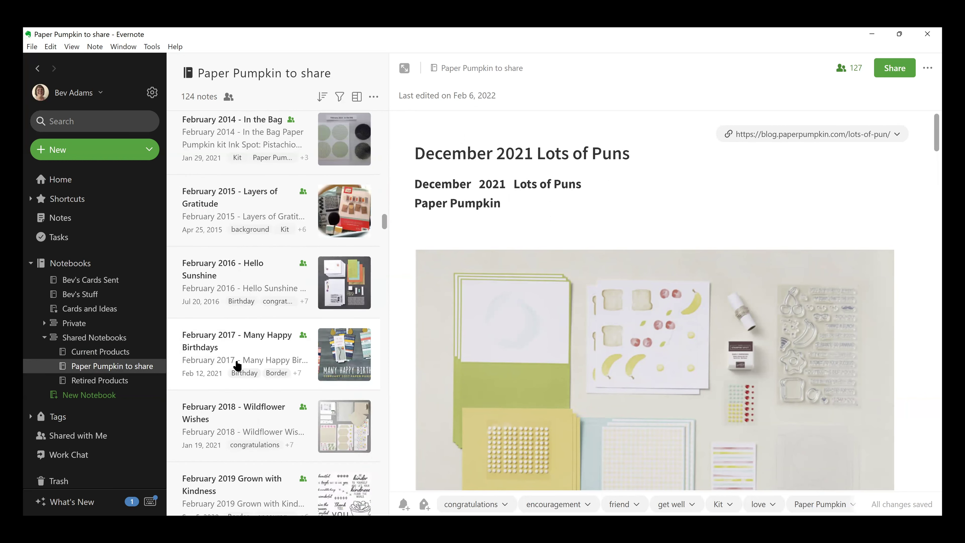
pyautogui.click(356, 364)
pyautogui.click(356, 364)
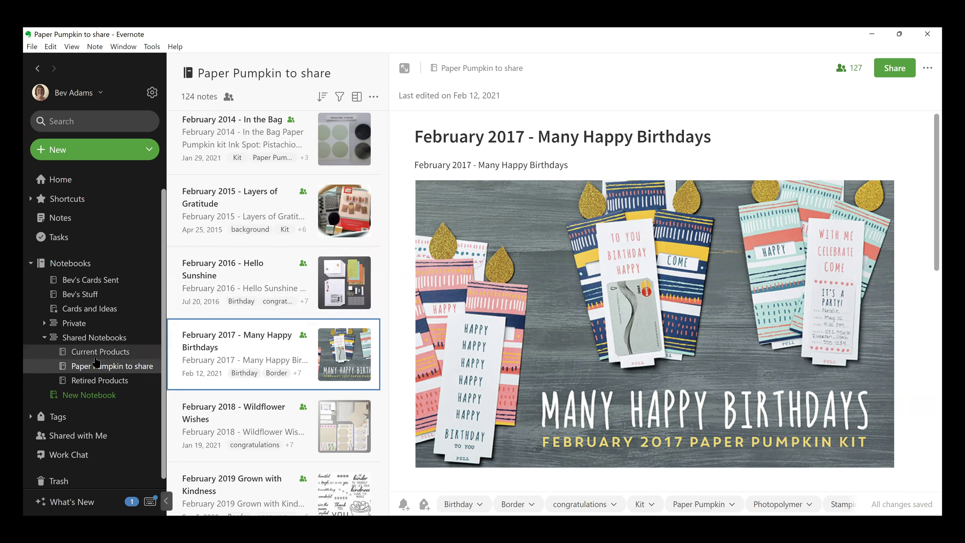
# Step: Switch between Current Products and Paper Pumpkin to share, then open Retired Products
pyautogui.click(98, 352)
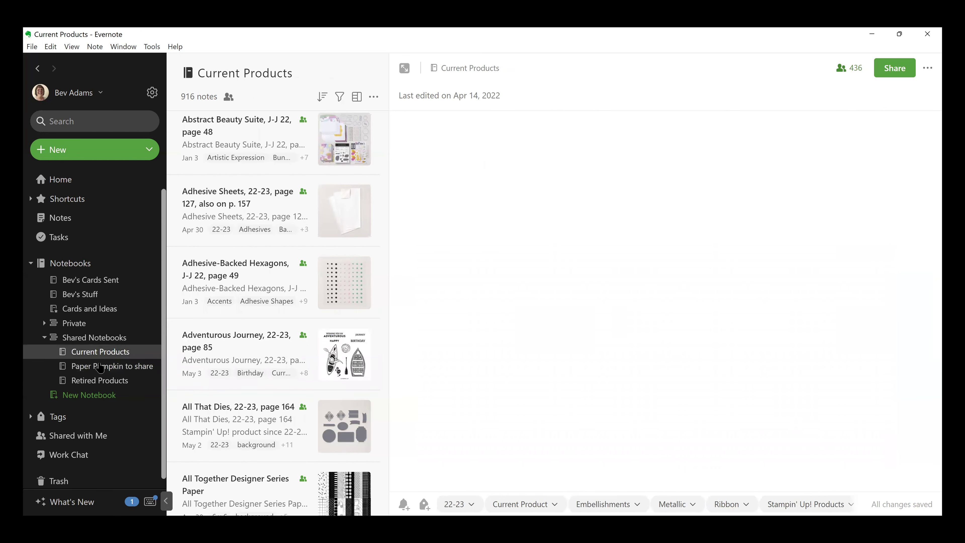
pyautogui.click(99, 365)
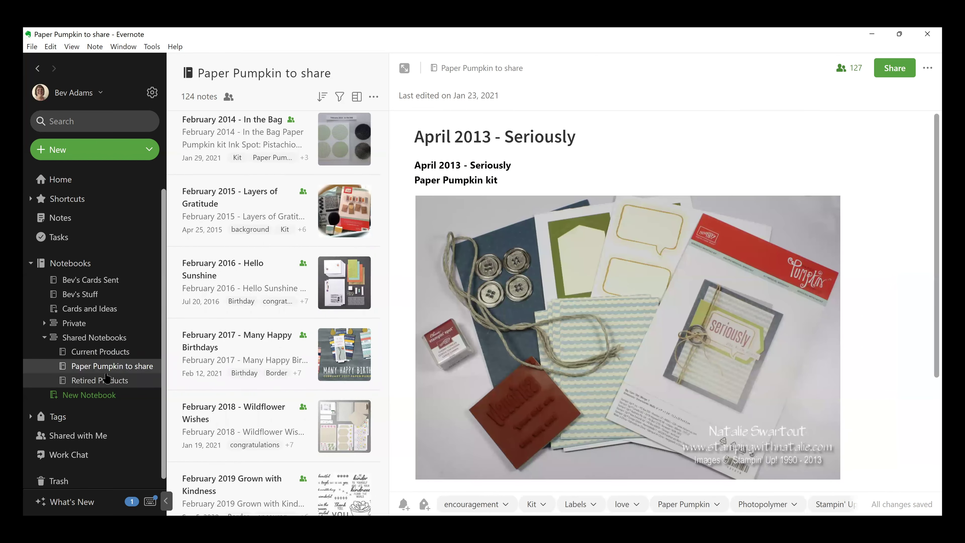
pyautogui.click(106, 379)
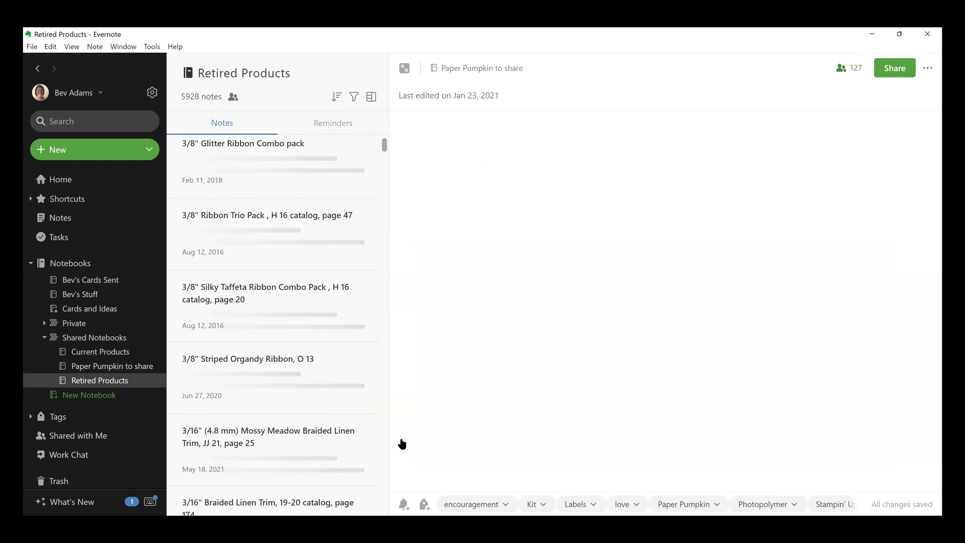
# Step: Go back to Current Products and open Alphabest, Amazing Thanks Dies and Amazing Year notes
pyautogui.hotkey('alt', 'Left')
pyautogui.hotkey('alt', 'Left')
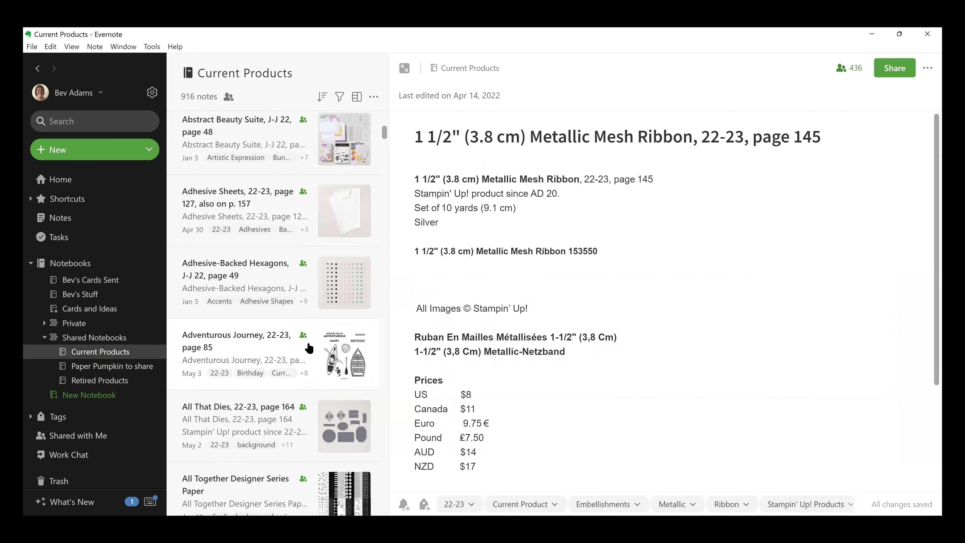
pyautogui.scroll(-5, 255, 298)
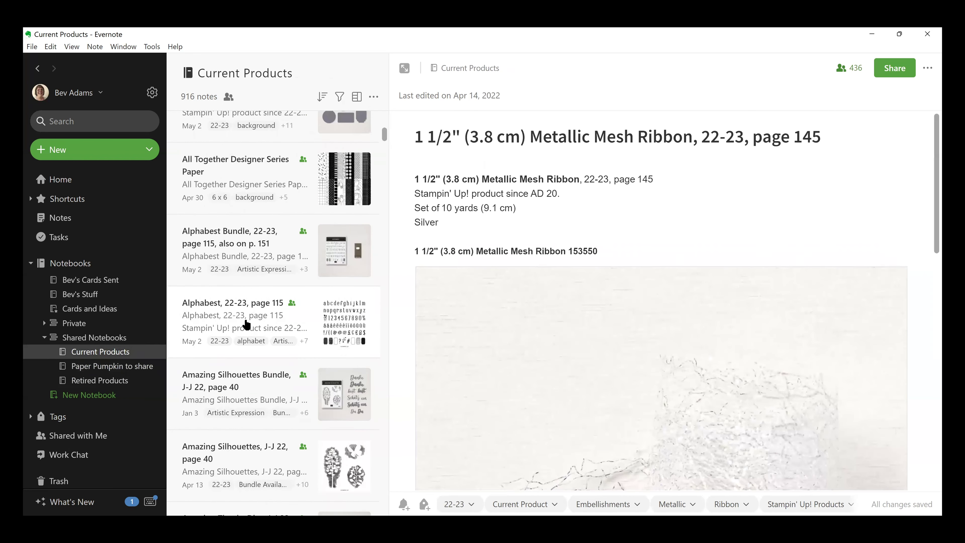
pyautogui.click(246, 324)
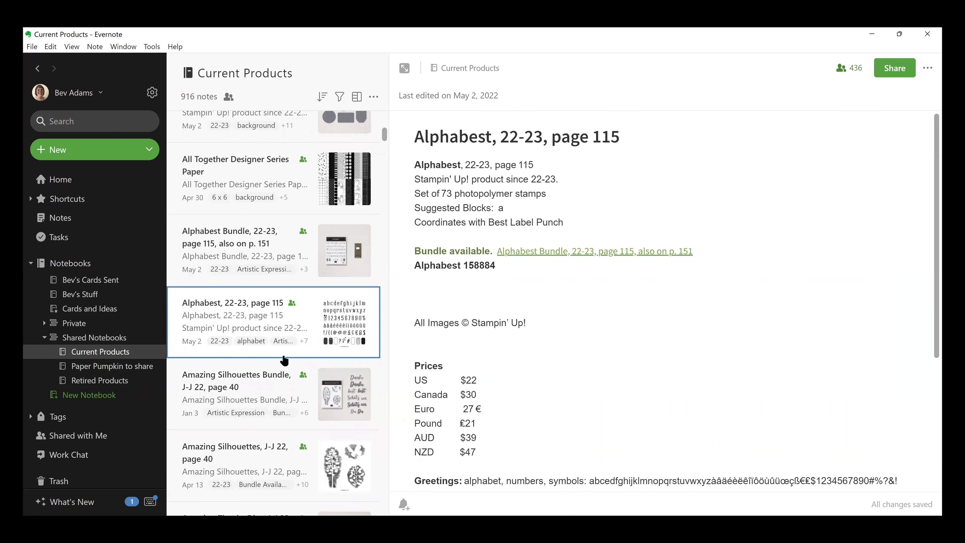
pyautogui.scroll(-4, 285, 361)
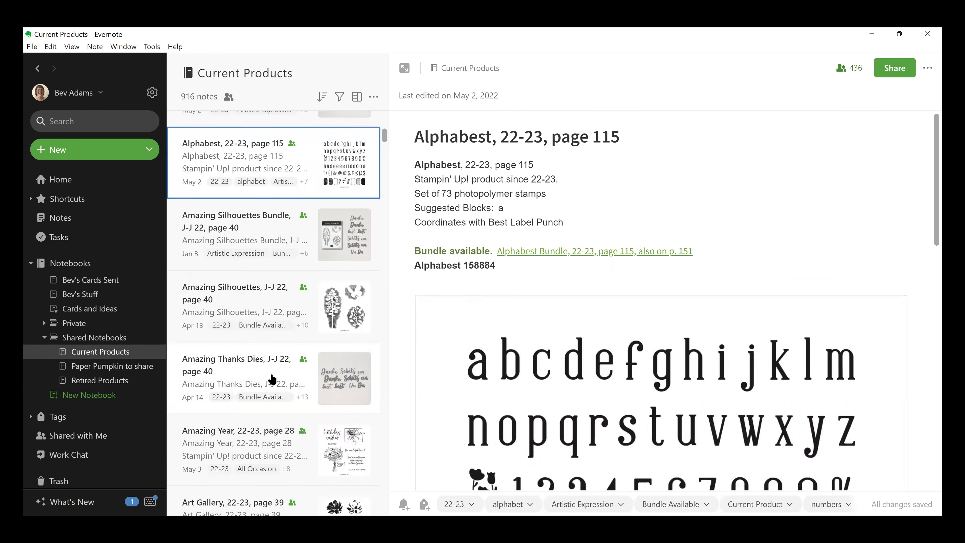
pyautogui.click(267, 383)
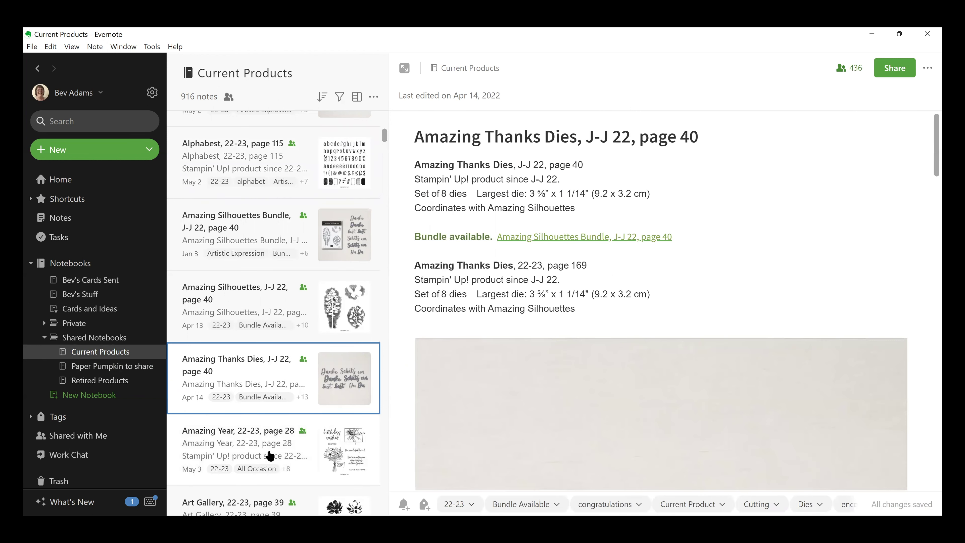
pyautogui.scroll(-4, 280, 430)
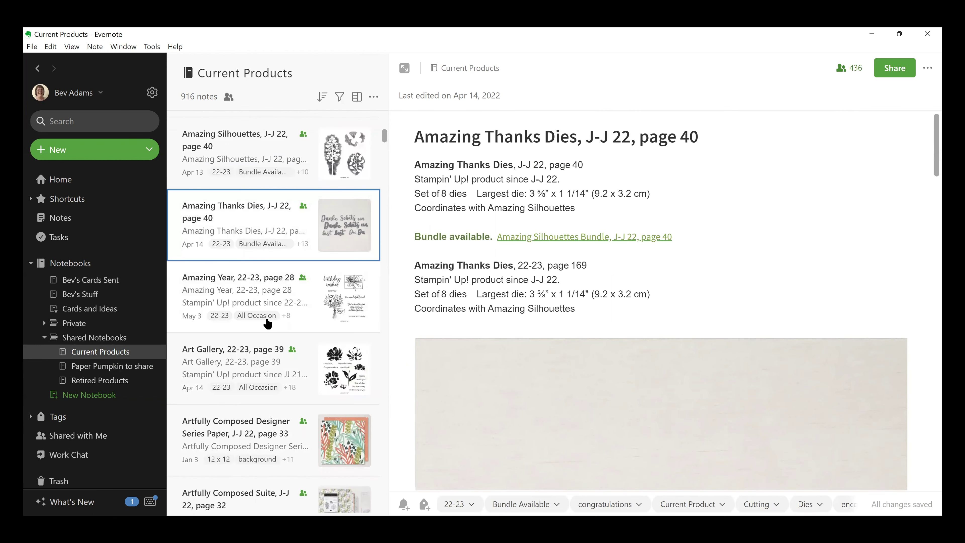
pyautogui.click(268, 307)
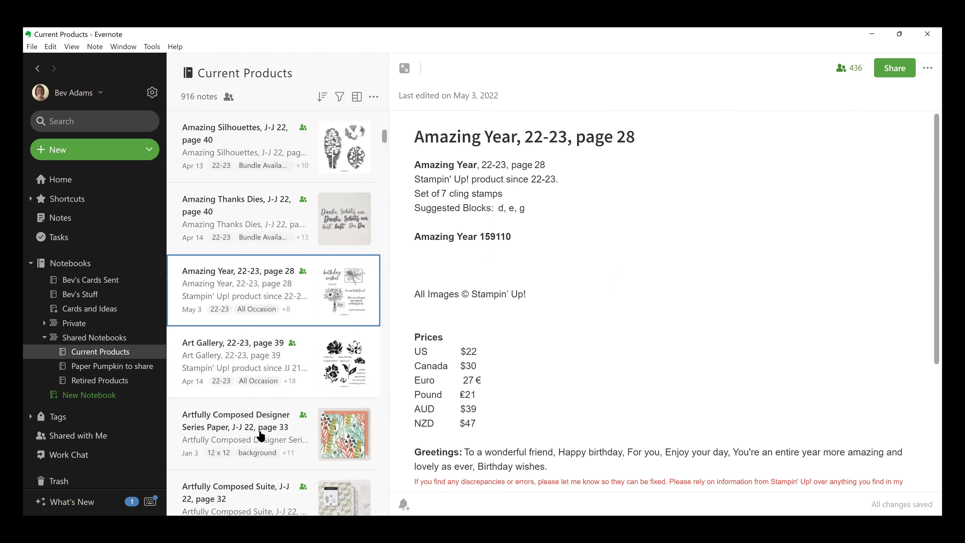
# Step: Open Artfully Composed Designer Series Paper, Artfully Layered, and Begin with a Dream notes
pyautogui.click(261, 436)
pyautogui.scroll(-4, 262, 429)
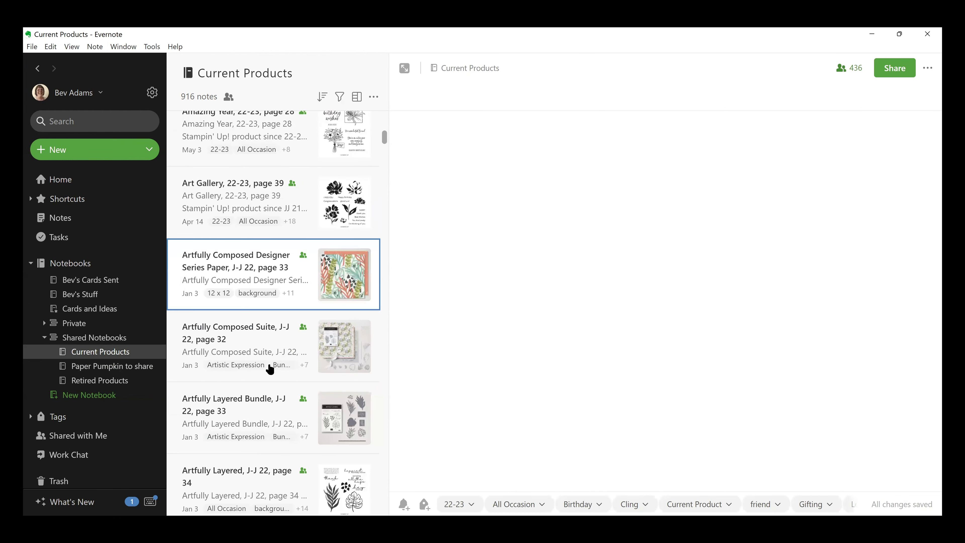
pyautogui.scroll(-4, 270, 369)
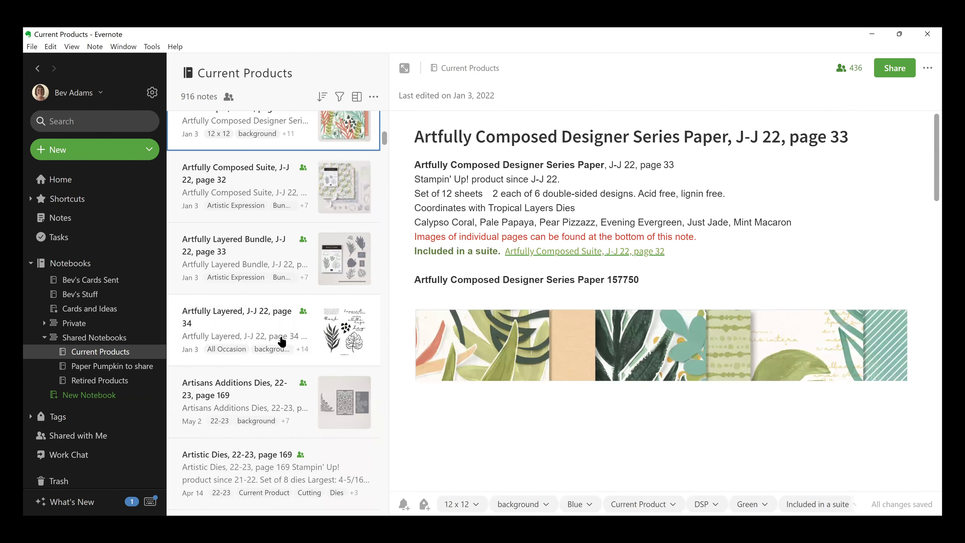
pyautogui.click(282, 342)
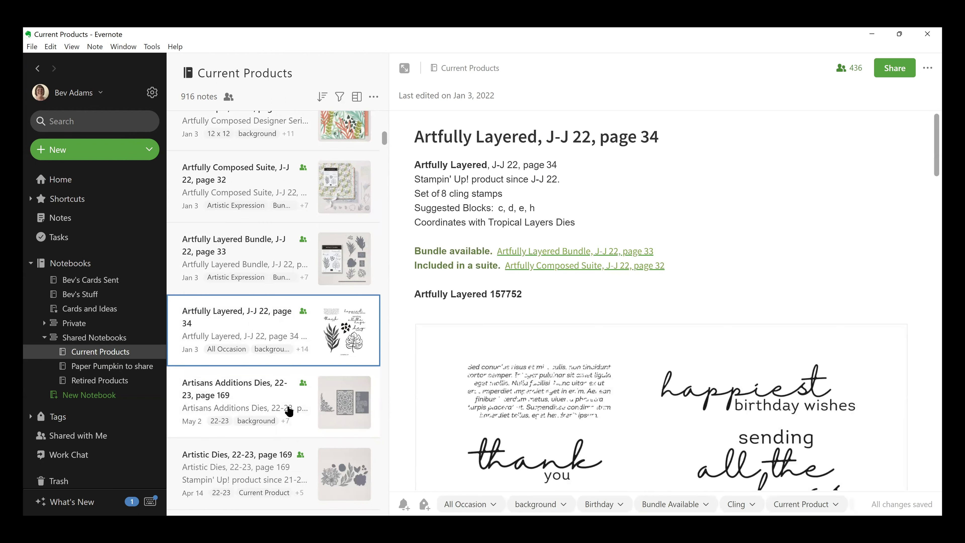
pyautogui.scroll(-4, 288, 410)
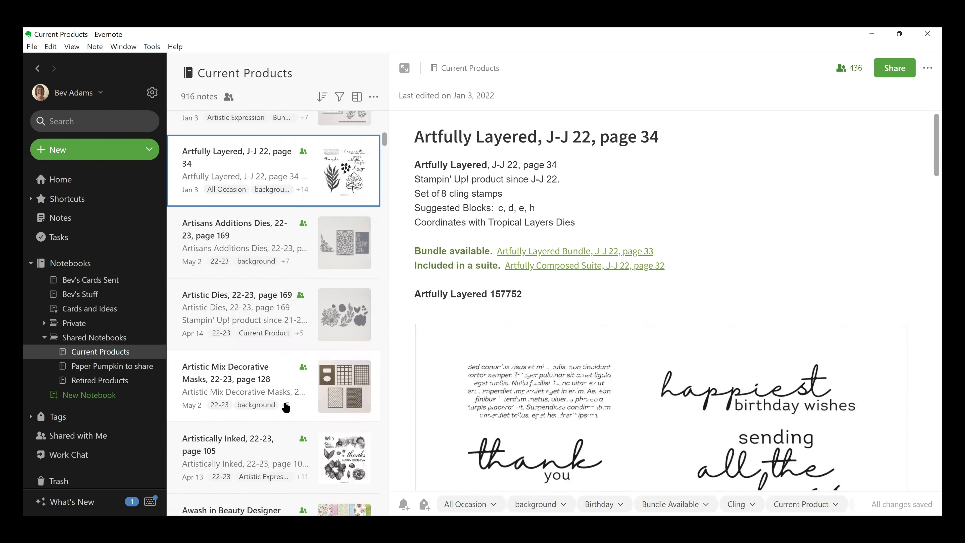
pyautogui.scroll(-6, 283, 403)
pyautogui.scroll(-10, 280, 399)
pyautogui.click(282, 316)
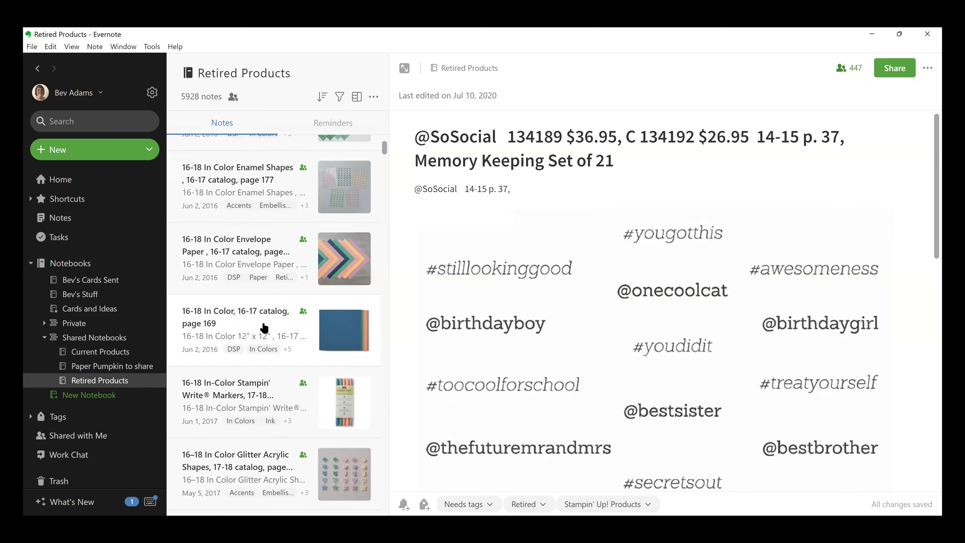
# Step: Scroll the Catalogs-filtered Retired Products note list
pyautogui.scroll(-5, 297, 327)
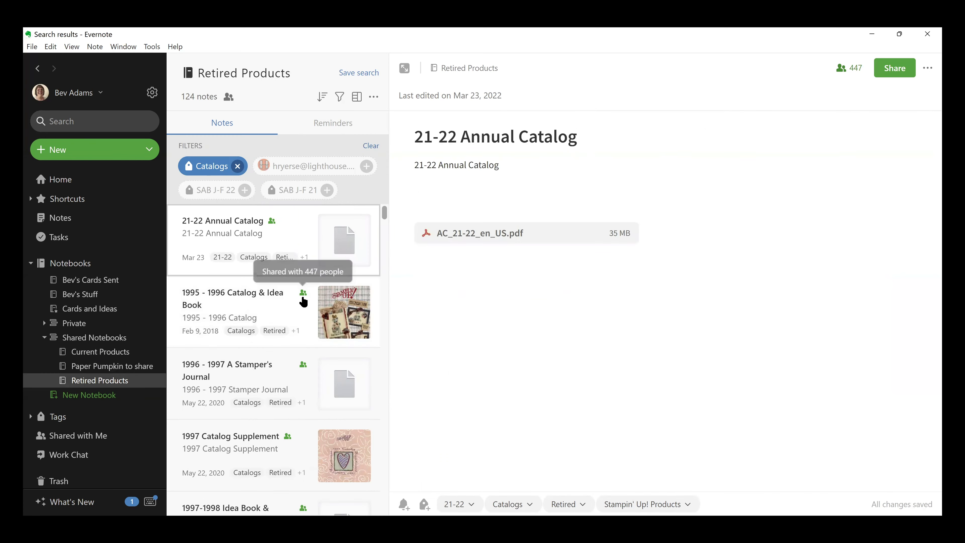
# Step: Find and open the 1999 Catalog Supplement note in the list
pyautogui.scroll(-3, 305, 326)
pyautogui.scroll(-10, 305, 326)
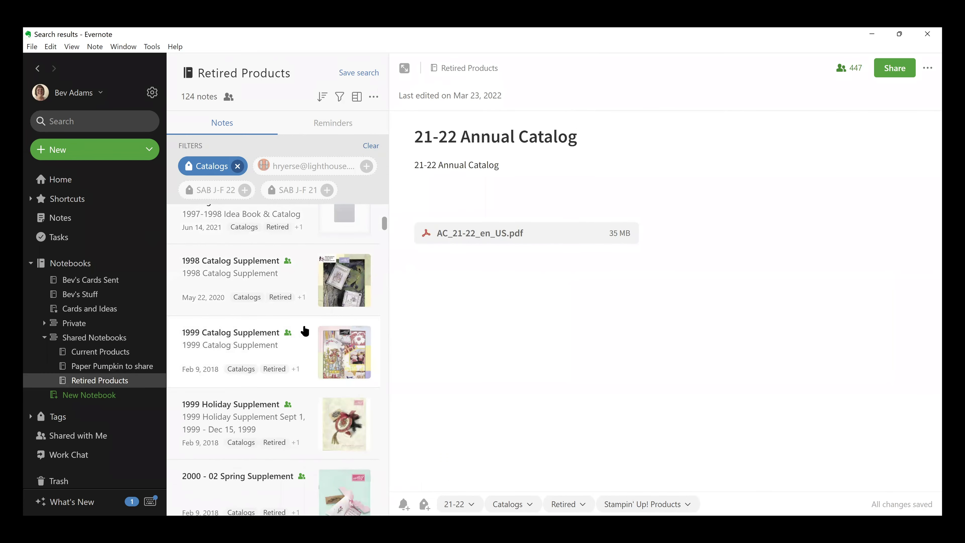
pyautogui.scroll(5, 303, 332)
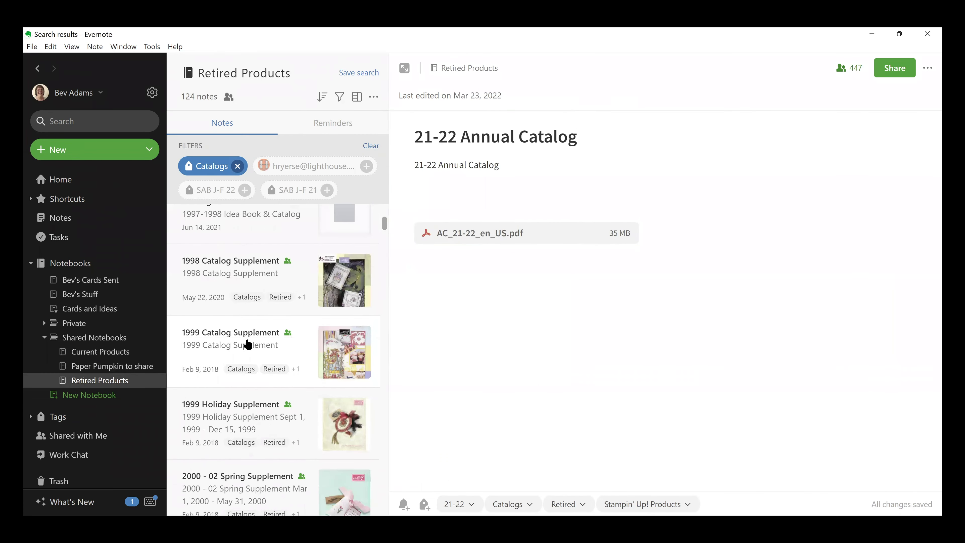
pyautogui.click(244, 346)
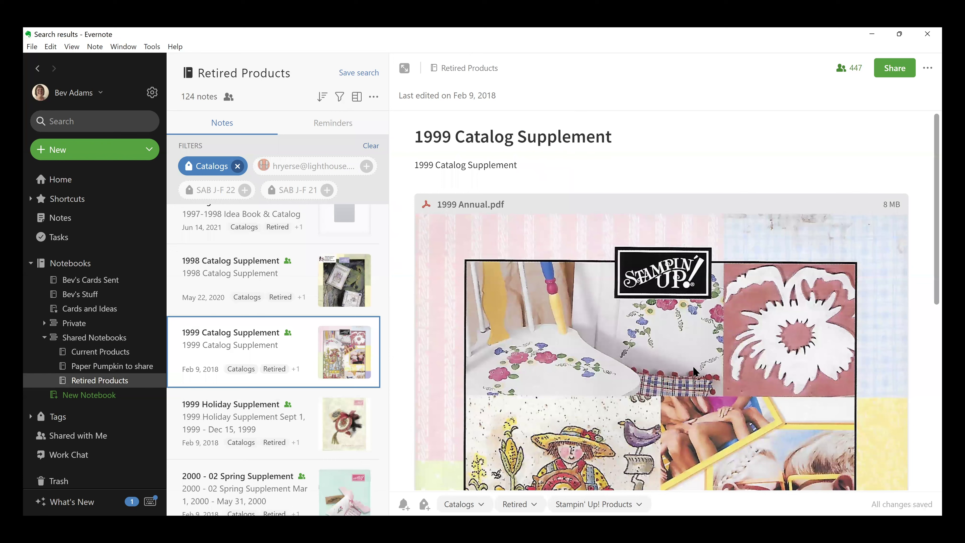
# Step: Advance the attached catalog PDF preview two pages to page 4
pyautogui.scroll(-6, 696, 372)
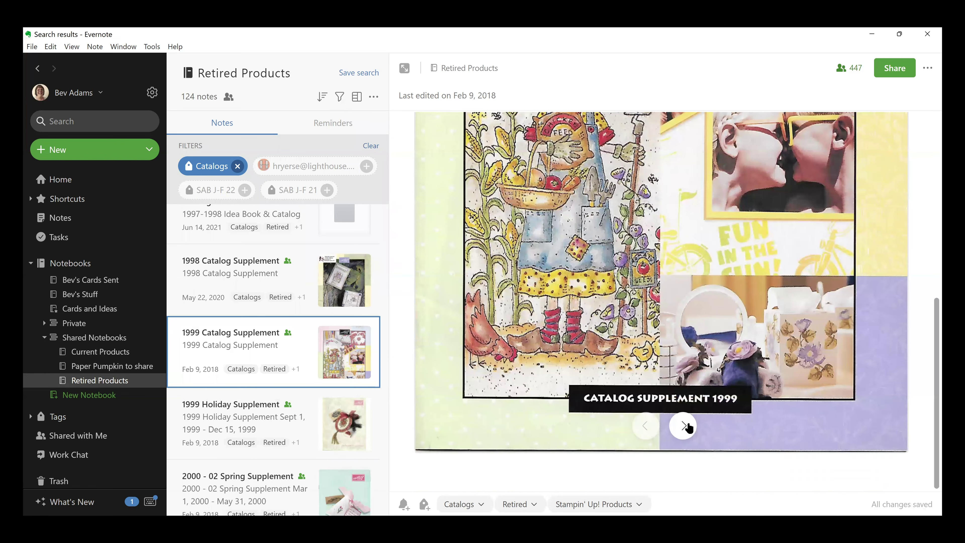
pyautogui.click(683, 426)
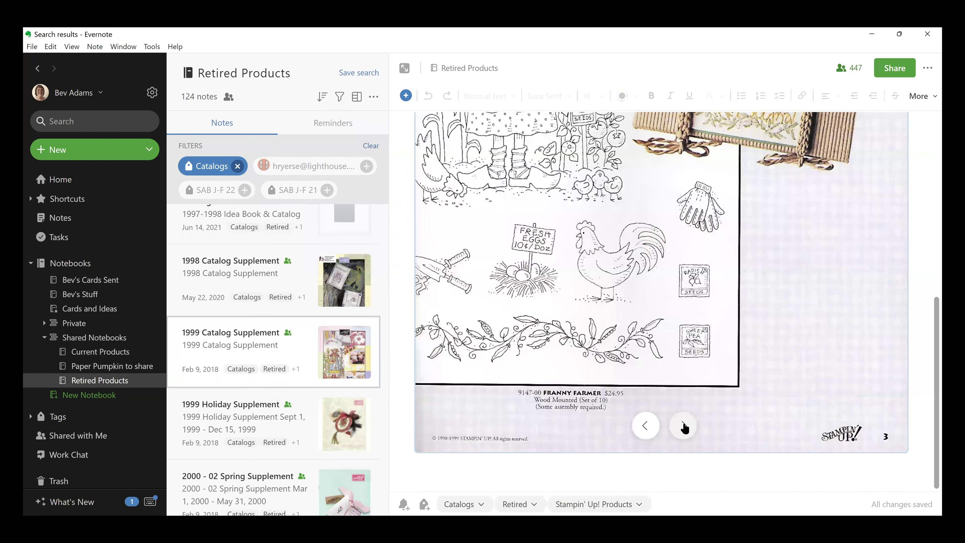
pyautogui.click(683, 426)
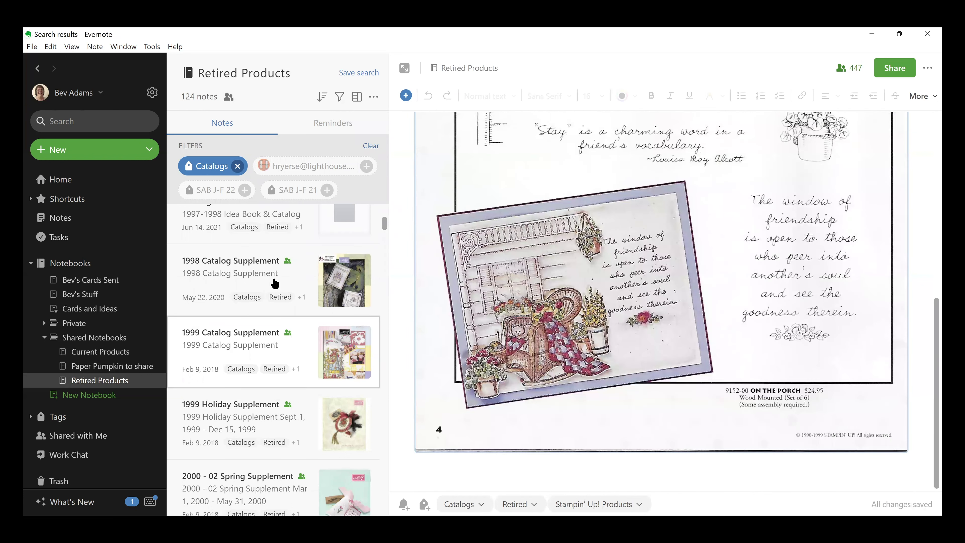
pyautogui.scroll(5, 277, 311)
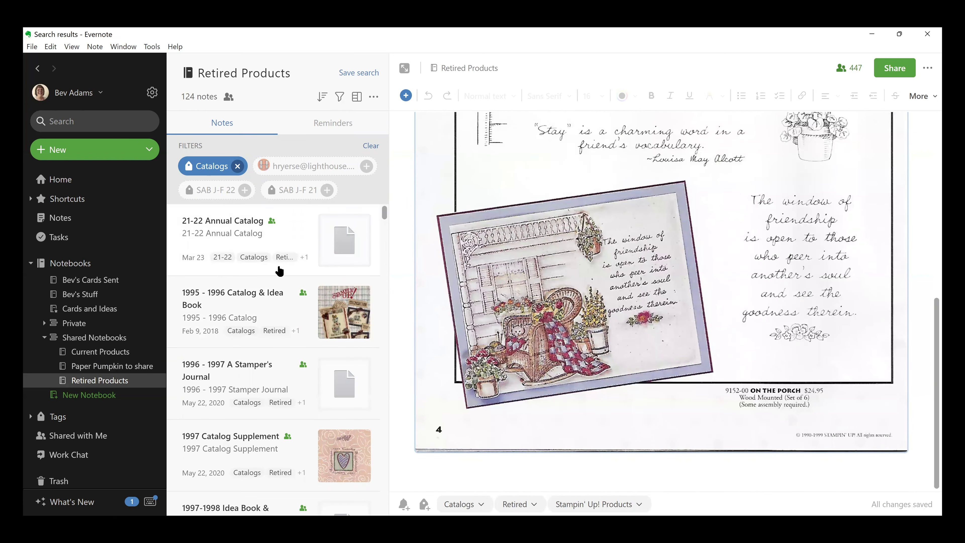
pyautogui.scroll(-10, 282, 289)
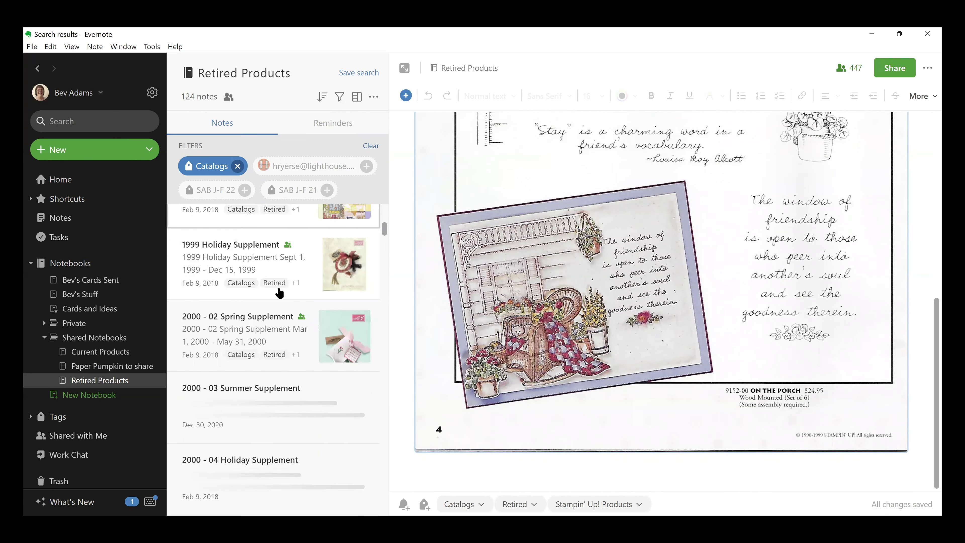
pyautogui.scroll(-5, 280, 292)
pyautogui.scroll(-5, 327, 368)
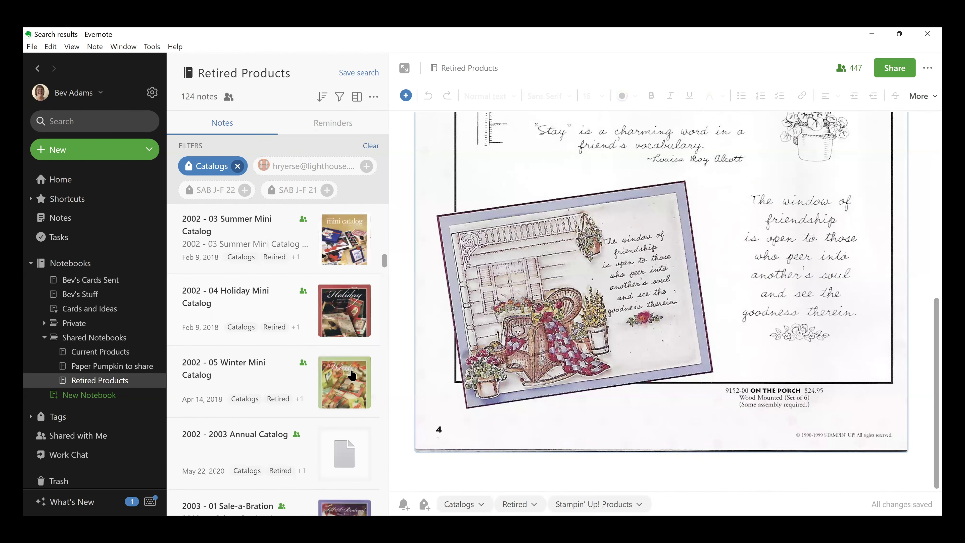
pyautogui.scroll(-5, 376, 354)
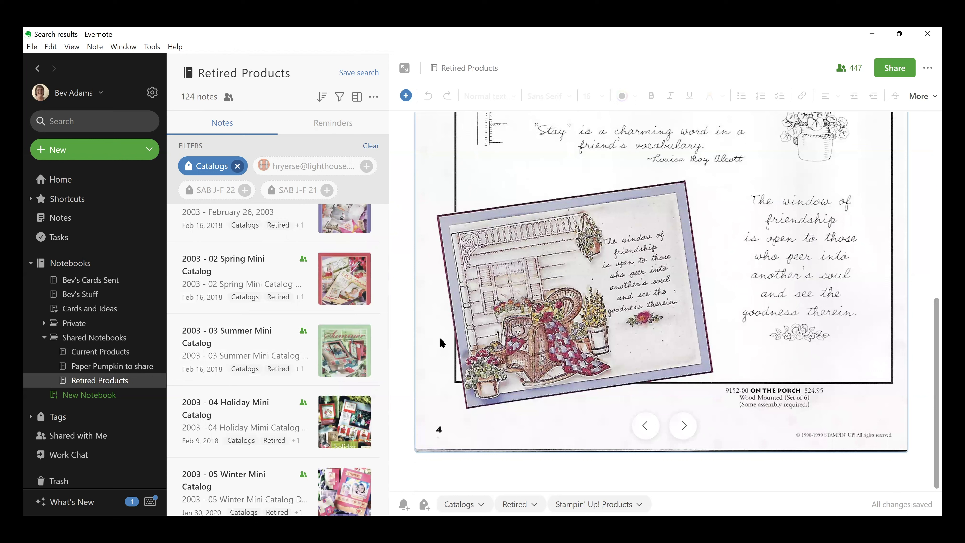
pyautogui.moveTo(634, 380)
# Step: Scroll down through the unfiltered Retired Products note list
pyautogui.scroll(-8, 328, 345)
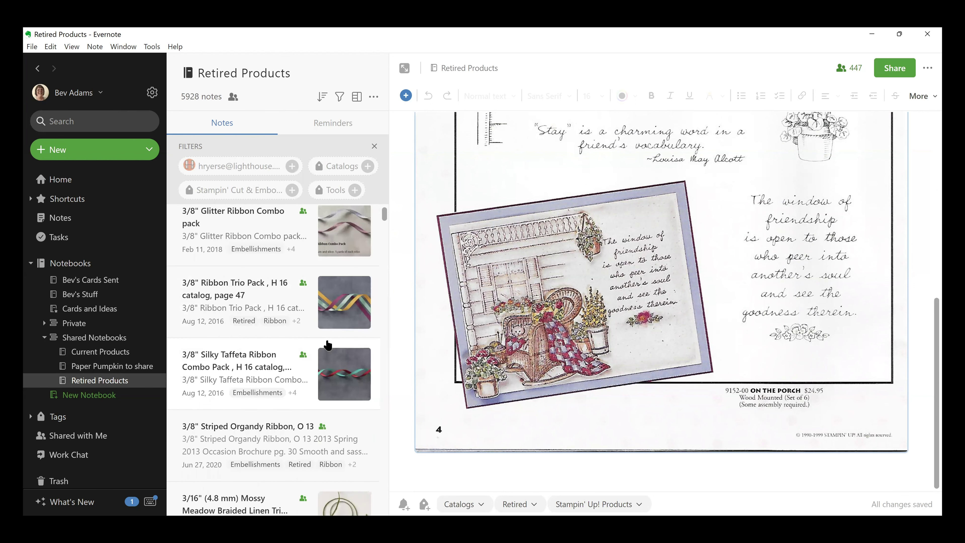
pyautogui.scroll(-8, 328, 345)
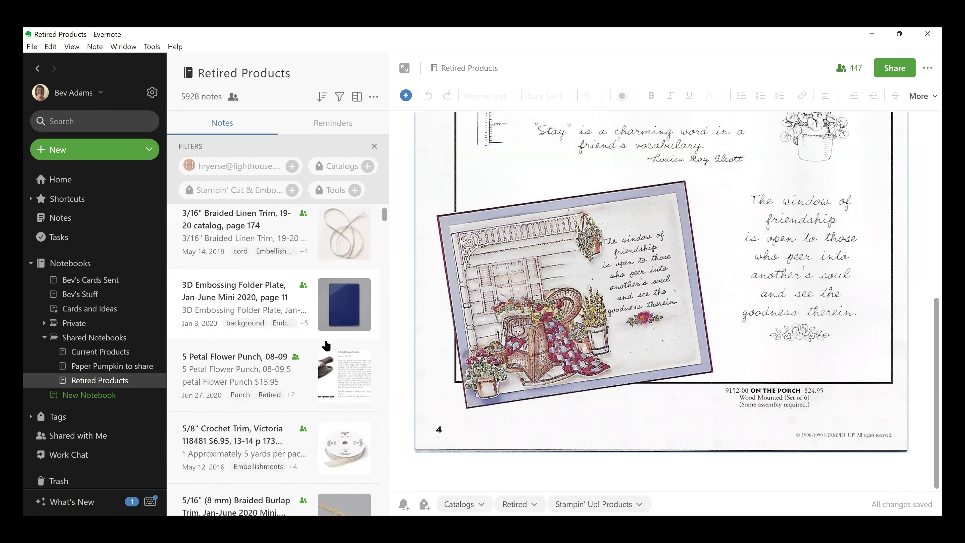
pyautogui.scroll(-3, 327, 346)
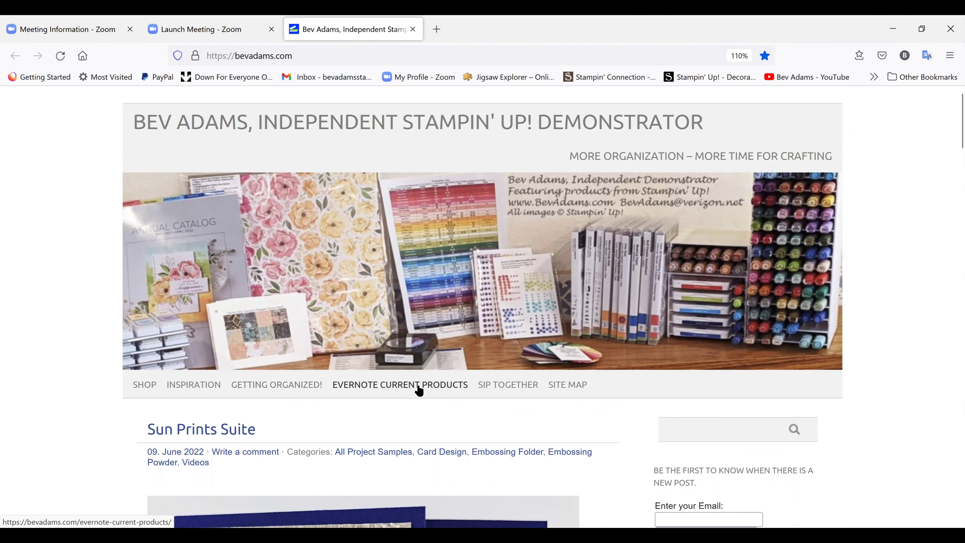
# Step: Open the website's Evernote Current Products page and click into its email field
pyautogui.click(404, 384)
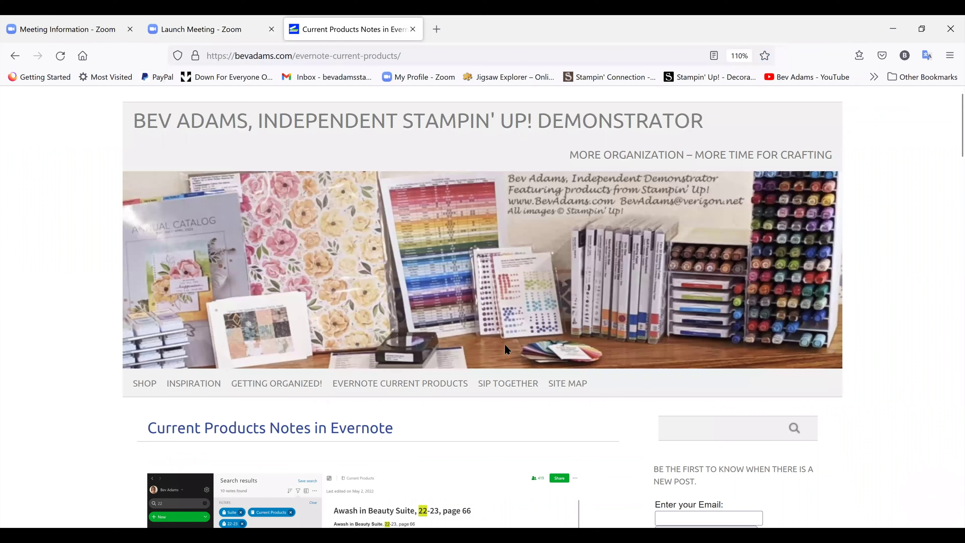
pyautogui.scroll(-3, 505, 344)
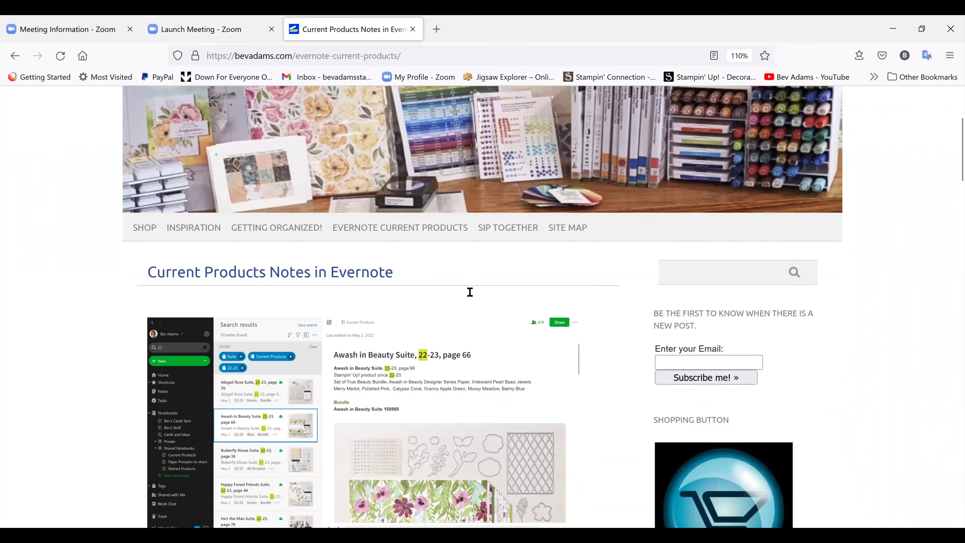
pyautogui.scroll(-10, 445, 281)
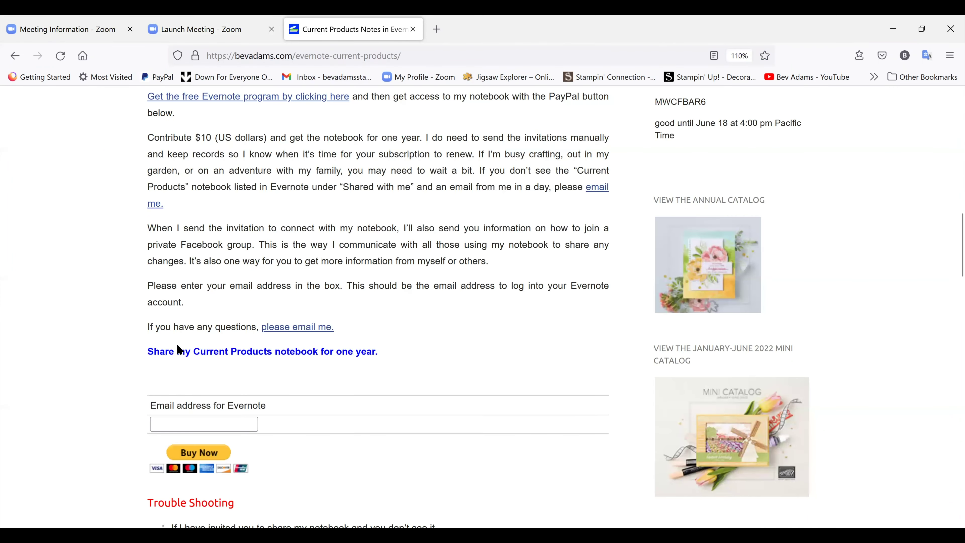
pyautogui.scroll(-2, 189, 358)
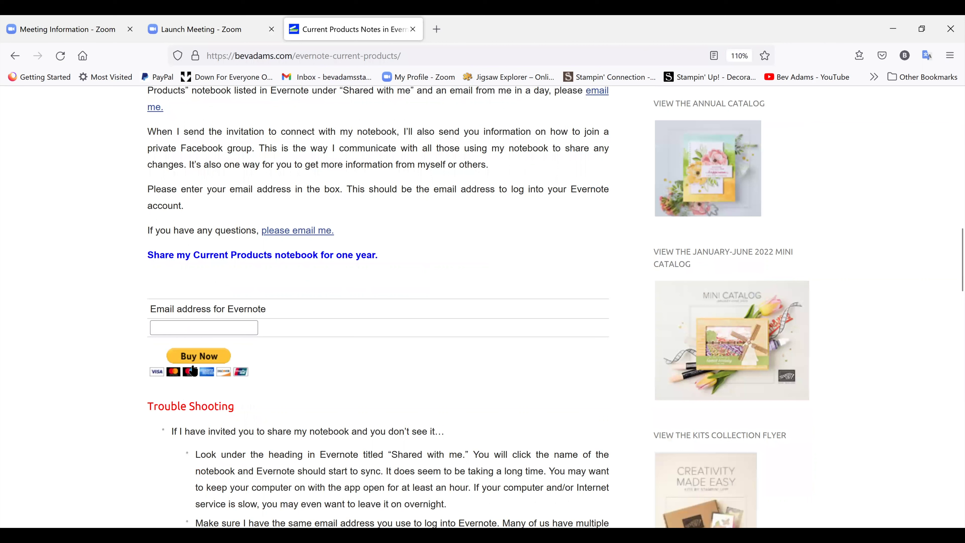
pyautogui.click(167, 329)
# Step: Scroll through the notebook subscription instructions on the page
pyautogui.scroll(-3, 188, 227)
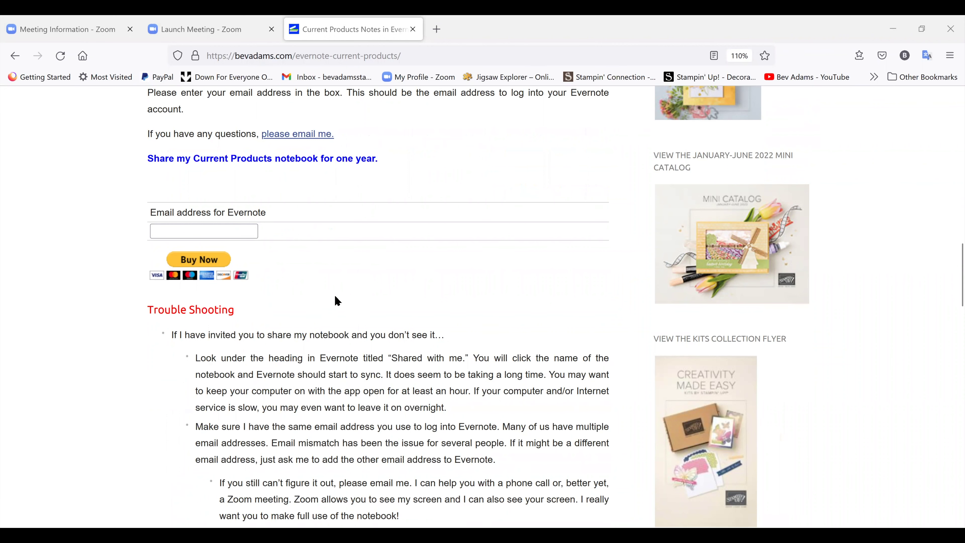
pyautogui.scroll(-2, 380, 288)
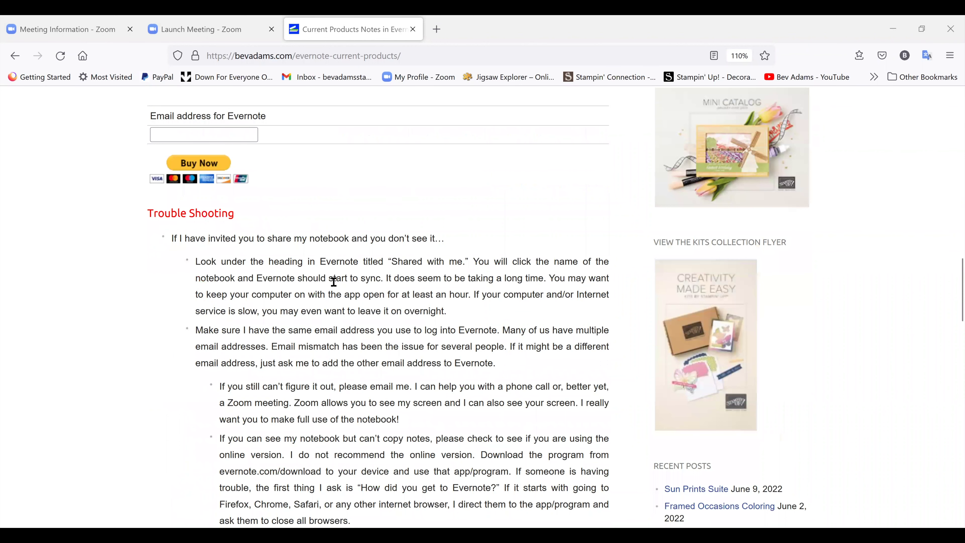
pyautogui.scroll(2, 380, 290)
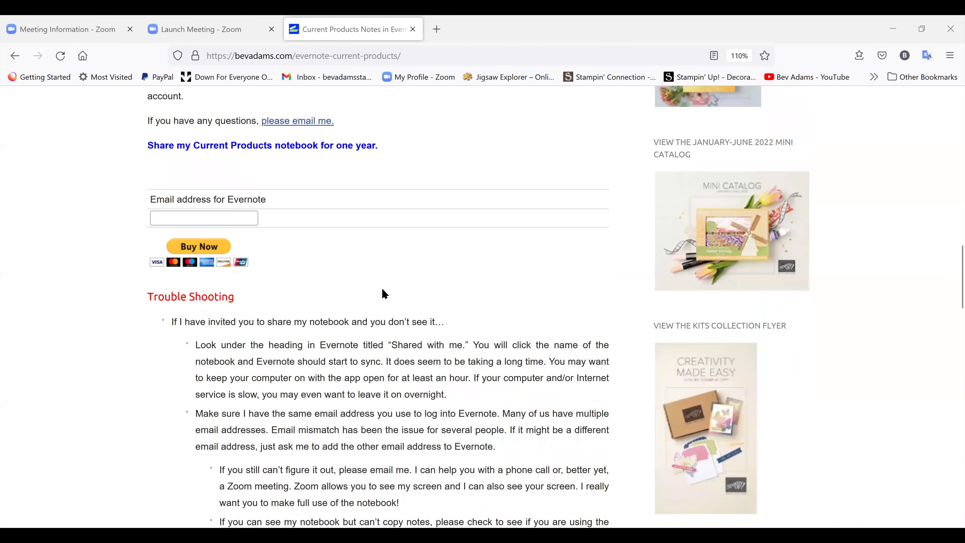
pyautogui.scroll(1, 382, 288)
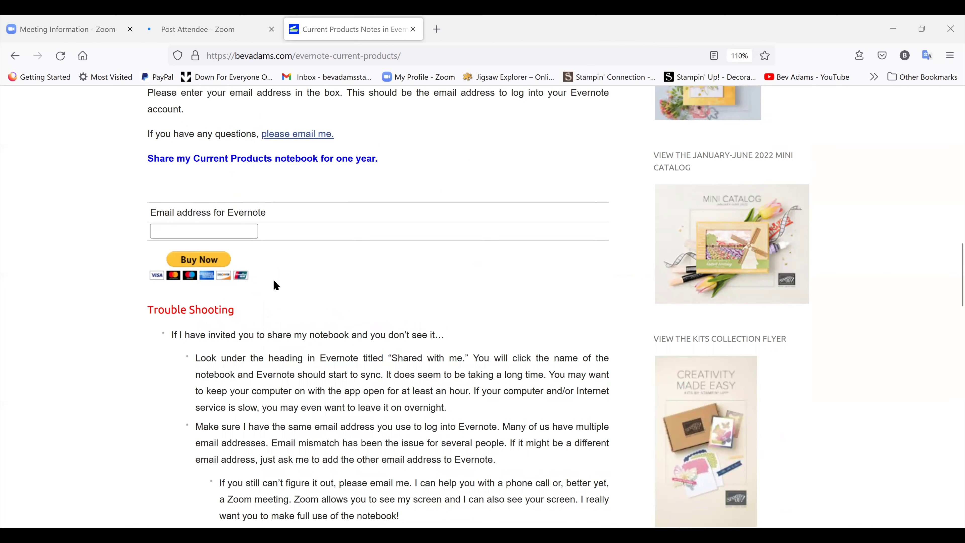
pyautogui.scroll(2, 313, 252)
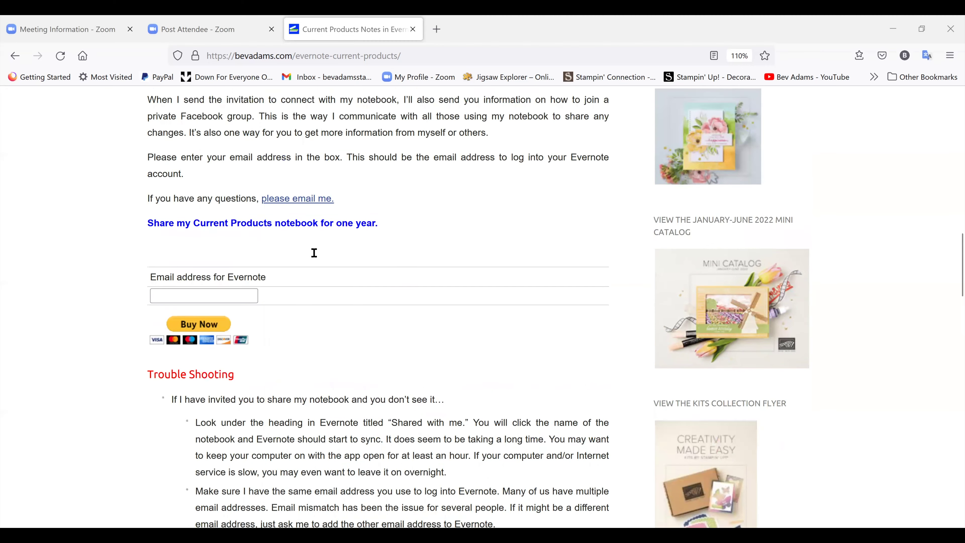
pyautogui.scroll(1, 318, 232)
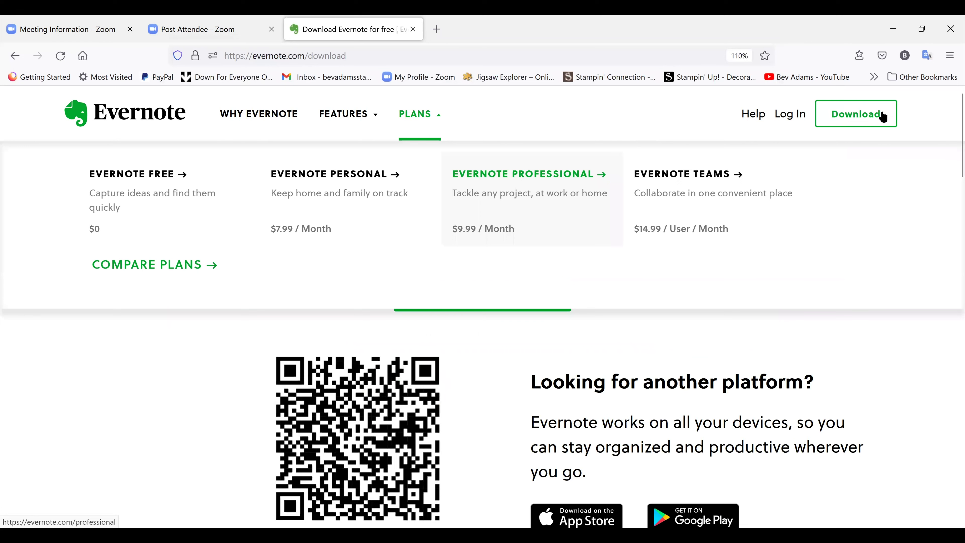
# Step: Dismiss the Plans overview on the download page and return to the Evernote app
pyautogui.click(853, 114)
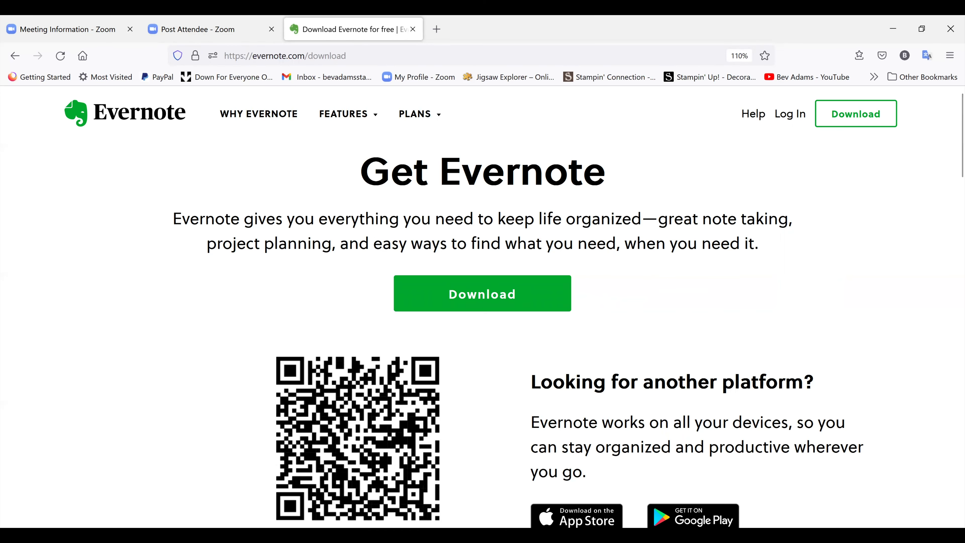
pyautogui.hotkey('alt', 'Tab')
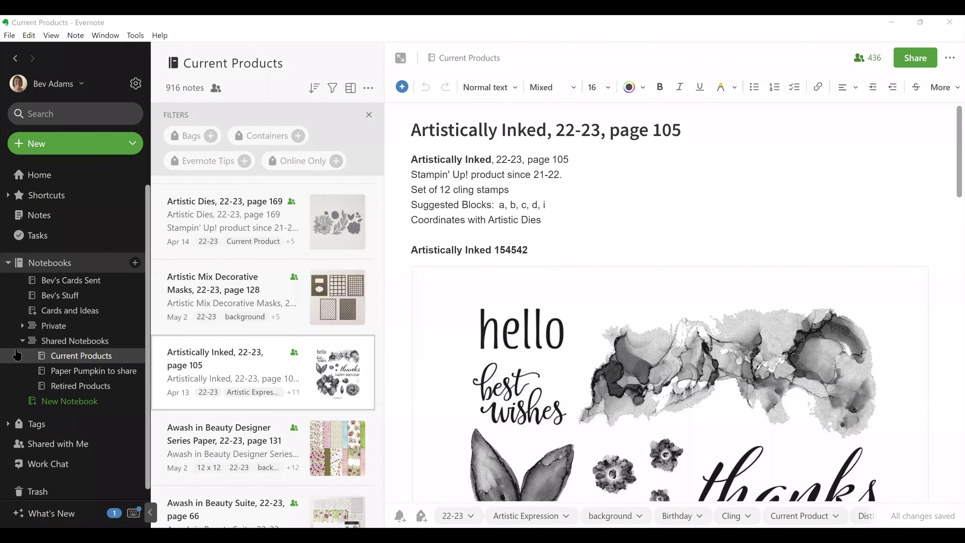
# Step: View Shared with Me, then show the Notebooks overview with all 13 notebooks expanded
pyautogui.click(9, 263)
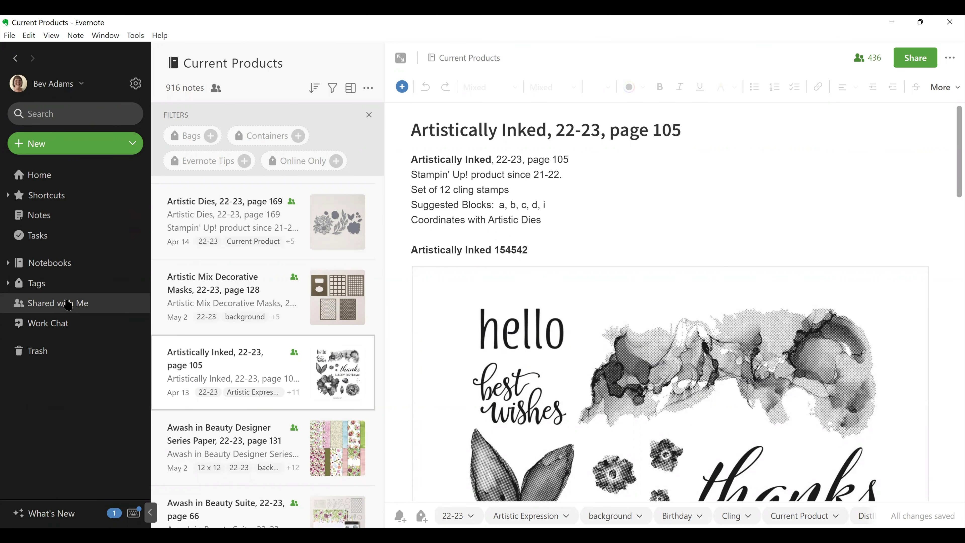
pyautogui.click(69, 304)
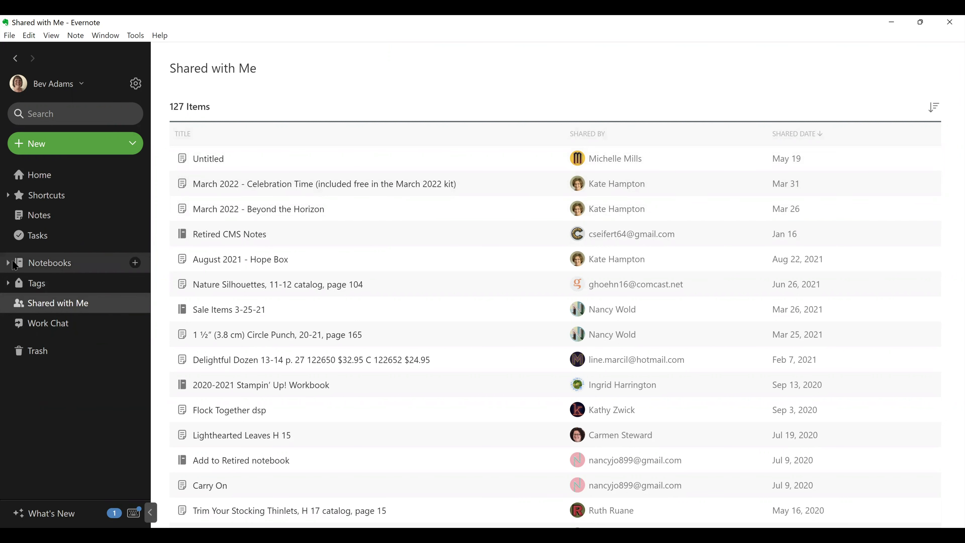
pyautogui.click(45, 258)
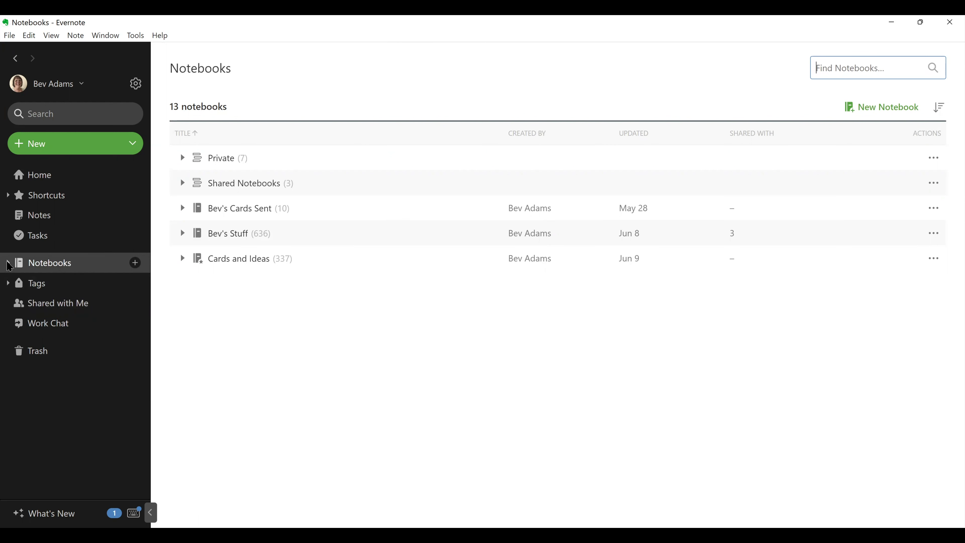
pyautogui.click(8, 263)
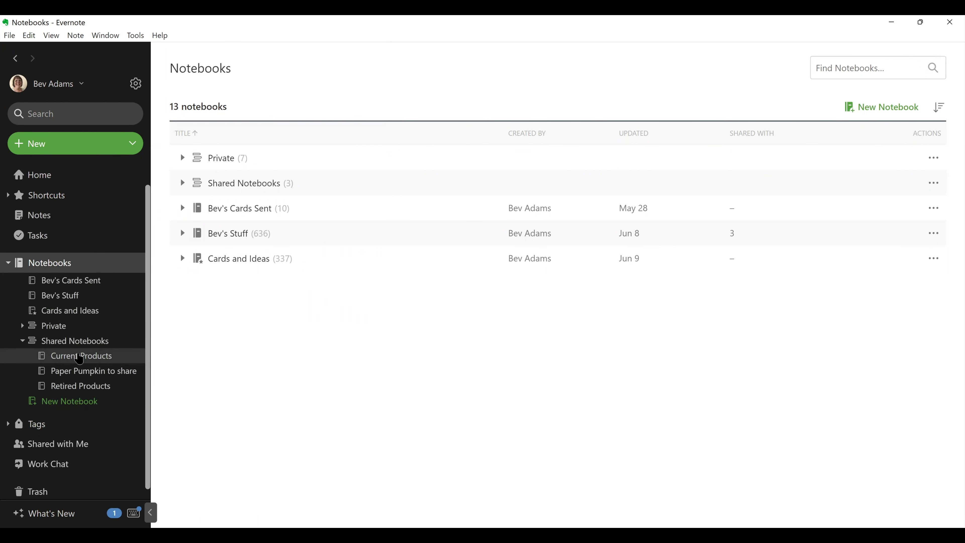
# Step: Open the shared Current Products notebook, showing its 916 notes
pyautogui.click(80, 358)
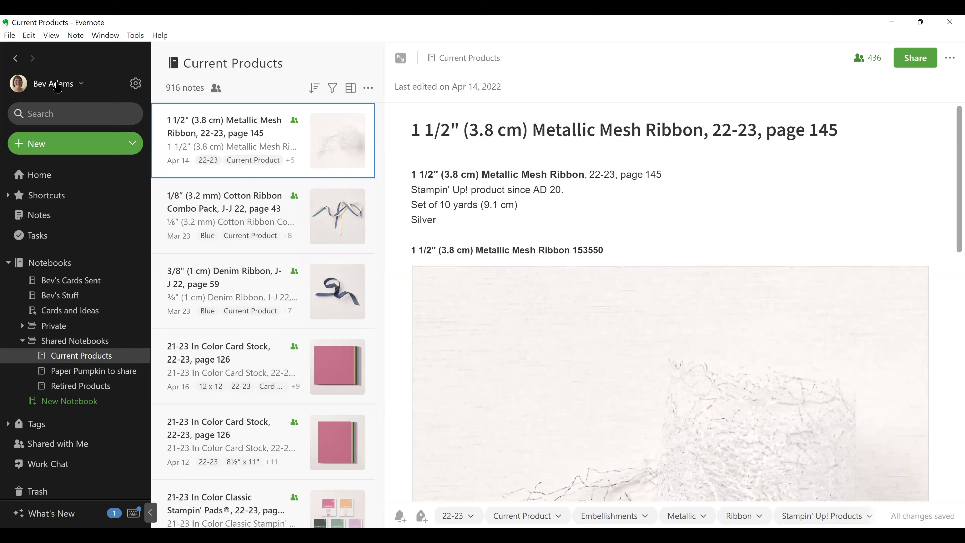
# Step: Check the account options, then collapse the Notebooks tree in the sidebar
pyautogui.click(57, 85)
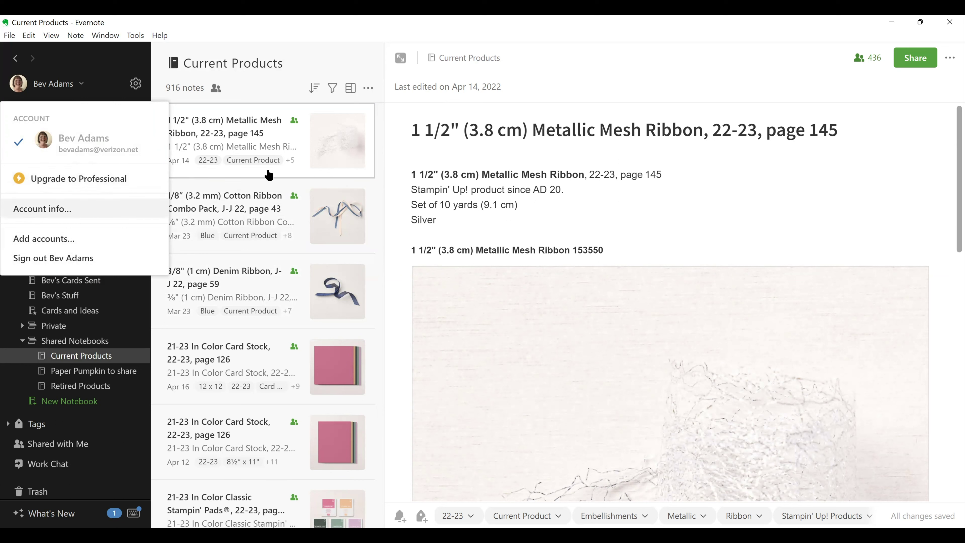
pyautogui.click(500, 238)
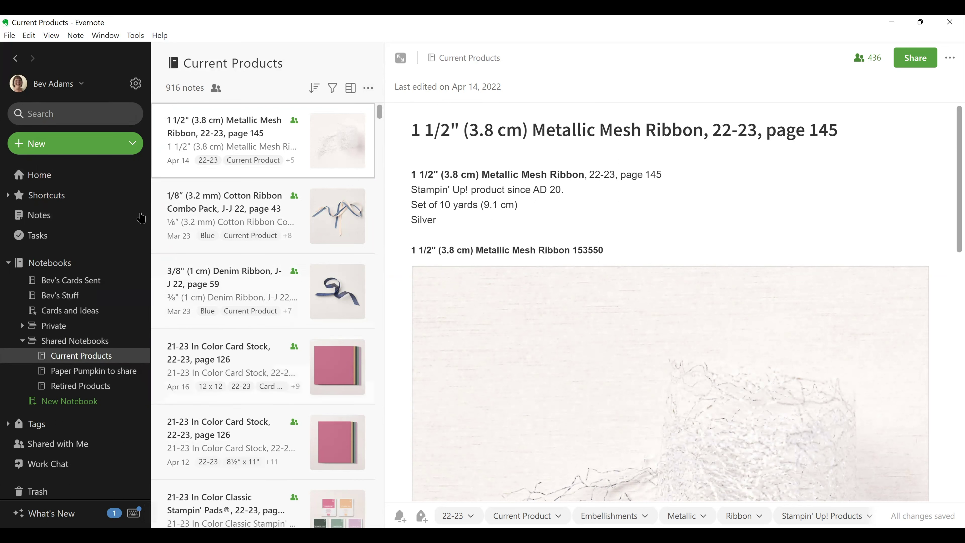
pyautogui.click(8, 263)
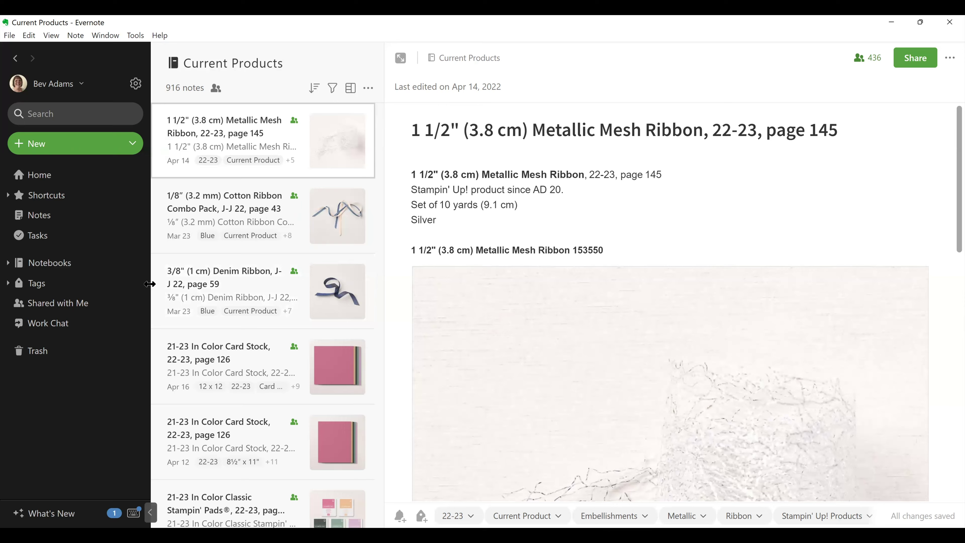
# Step: Resize the sidebar and widen the note list so notes show longer previews
pyautogui.moveTo(155, 287); pyautogui.dragTo(279, 288)
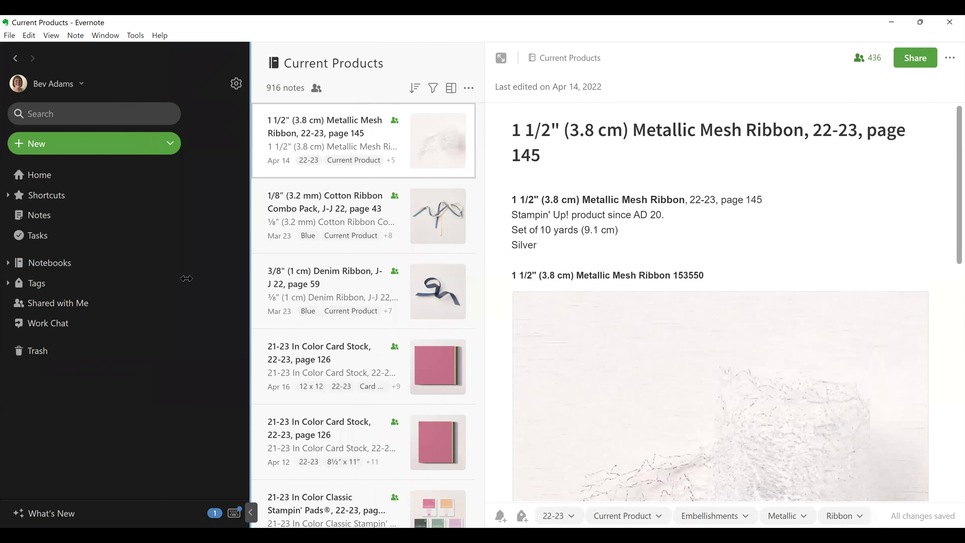
pyautogui.moveTo(186, 279); pyautogui.dragTo(170, 289)
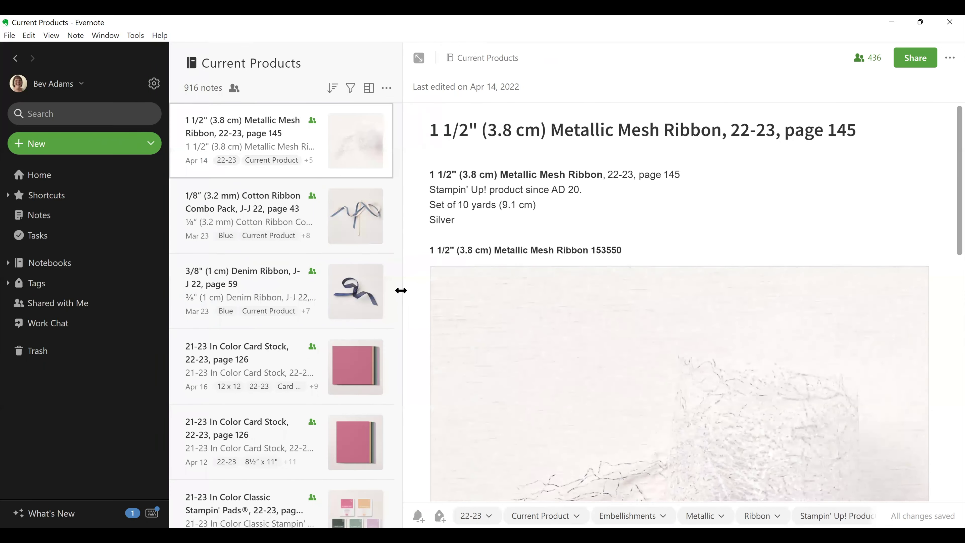
pyautogui.moveTo(407, 291); pyautogui.dragTo(488, 285)
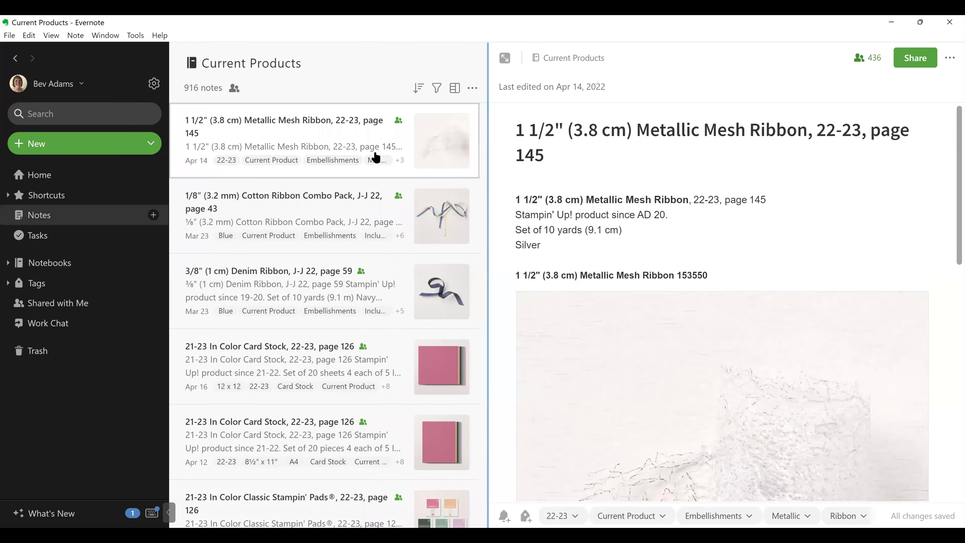
pyautogui.moveTo(483, 111); pyautogui.dragTo(485, 203)
pyautogui.scroll(-2, 951, 195)
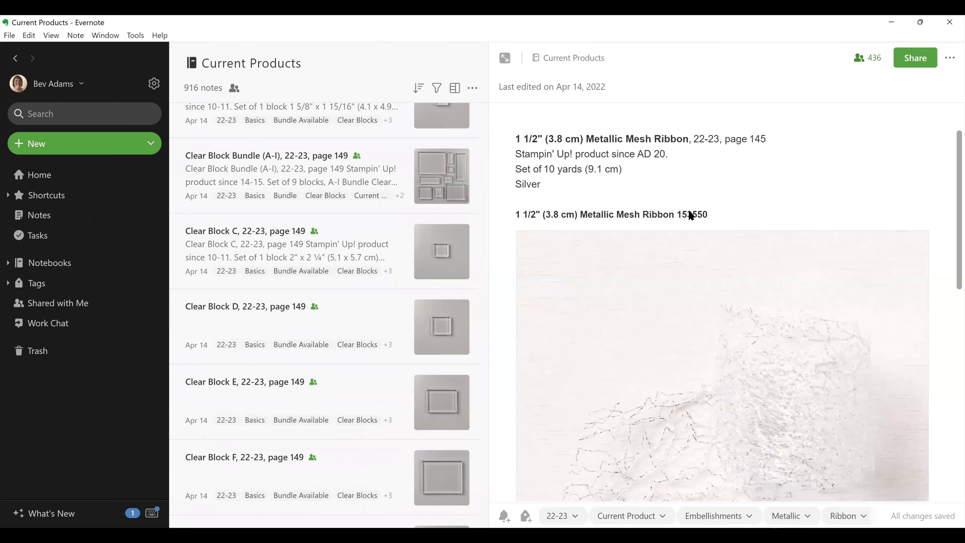
pyautogui.scroll(-5, 690, 216)
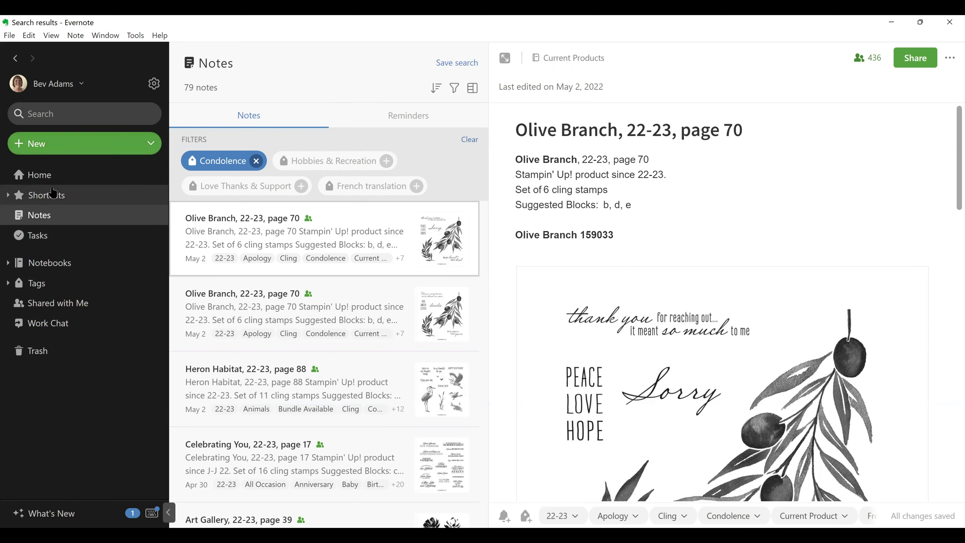
# Step: Refresh the Notes list, check Tasks, then expand the Notebooks list again
pyautogui.click(41, 212)
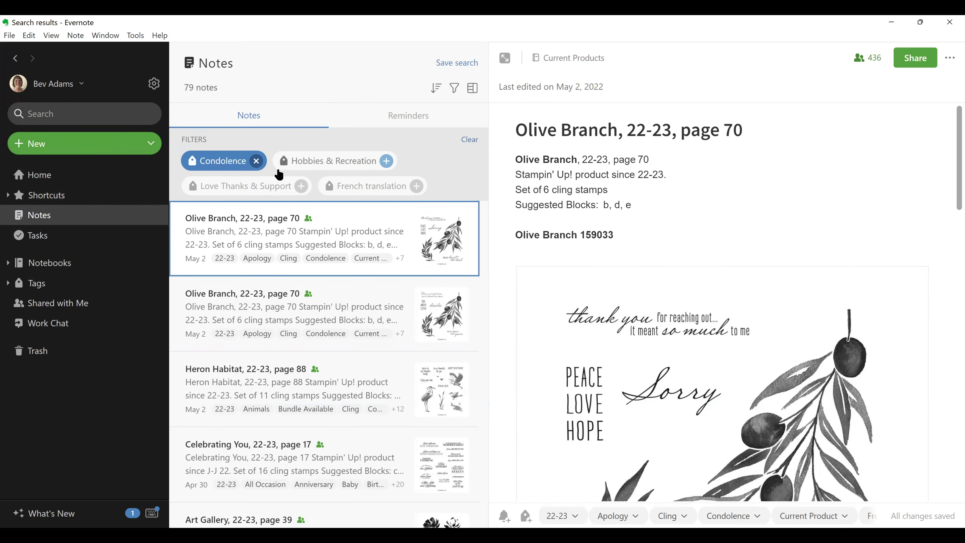
pyautogui.scroll(-5, 241, 362)
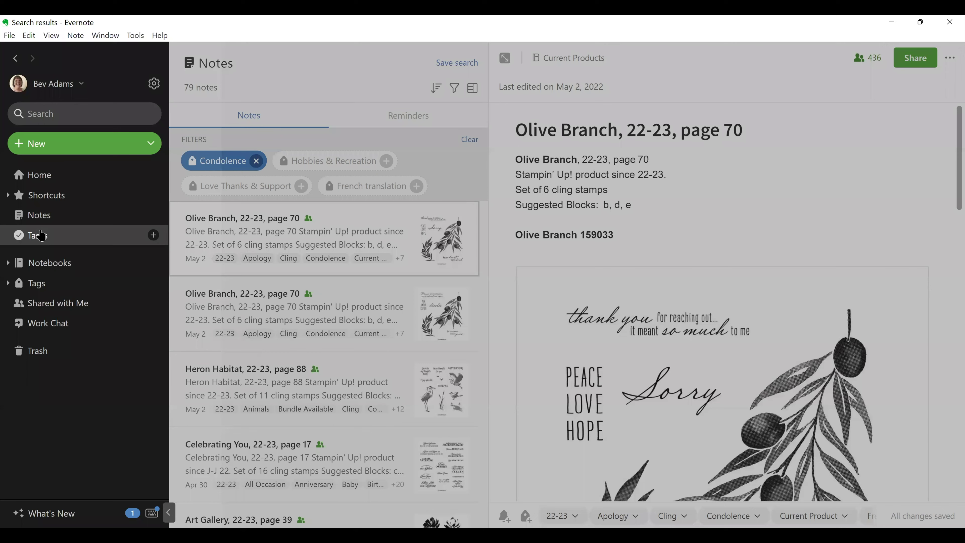
pyautogui.click(42, 236)
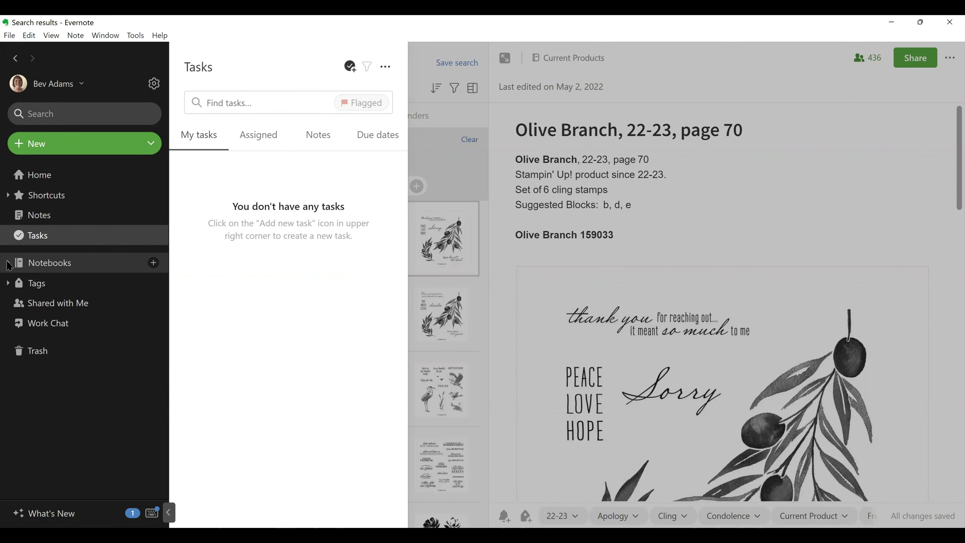
pyautogui.click(8, 263)
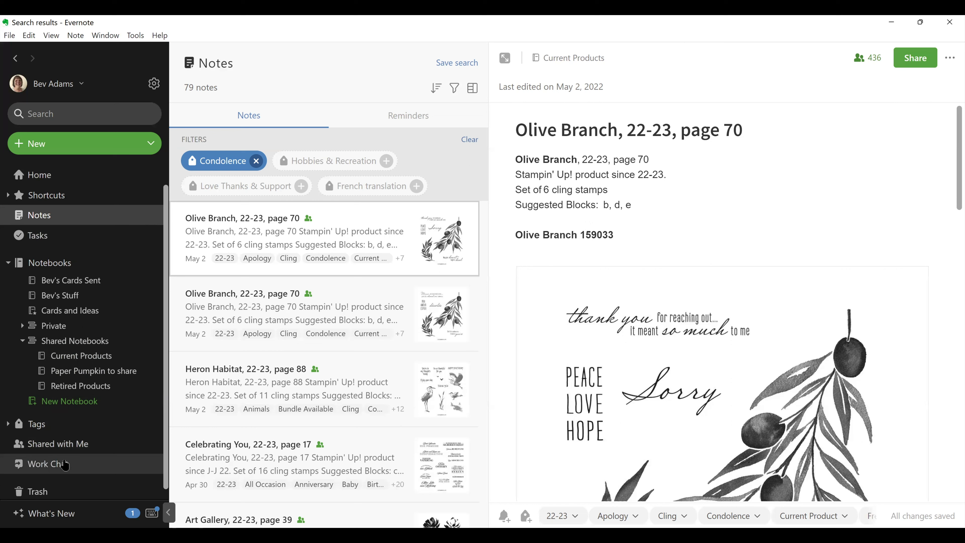
# Step: Narrow the note list to widen the open Olive Branch, page 70 note
pyautogui.scroll(-1, 66, 462)
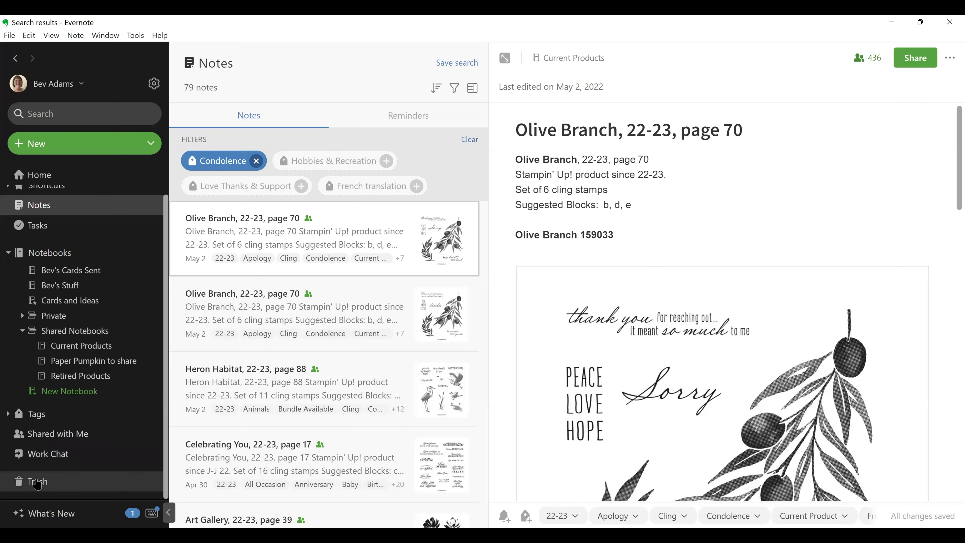
pyautogui.scroll(1, 76, 452)
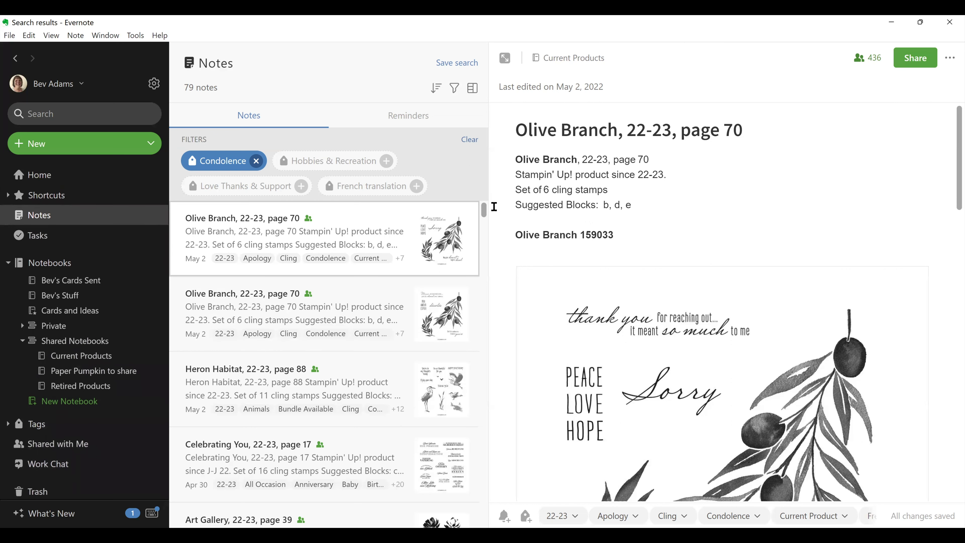
pyautogui.moveTo(486, 236); pyautogui.dragTo(405, 233)
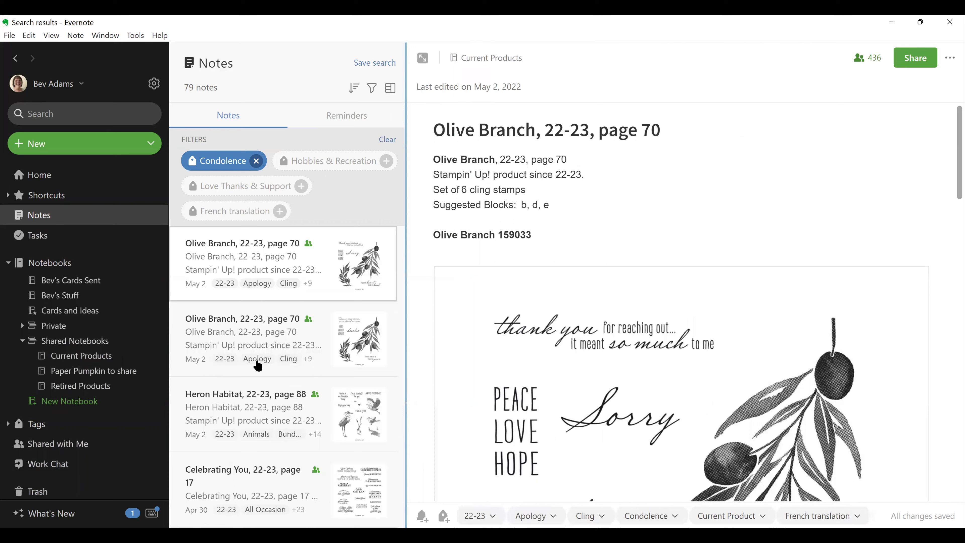
pyautogui.scroll(-15, 260, 381)
pyautogui.scroll(-3, 262, 400)
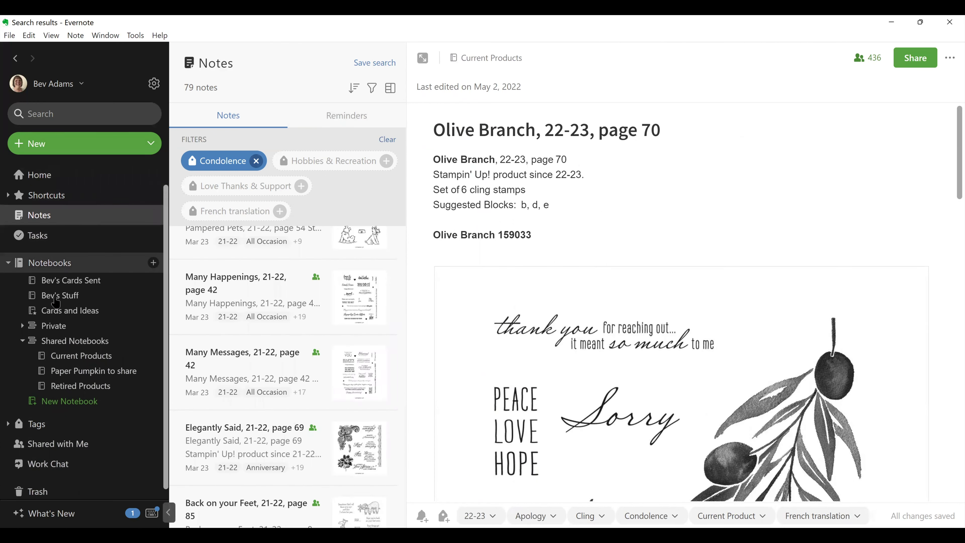
# Step: Return to Current Products and sort its 916 notes by Title after trying Date updated
pyautogui.click(62, 355)
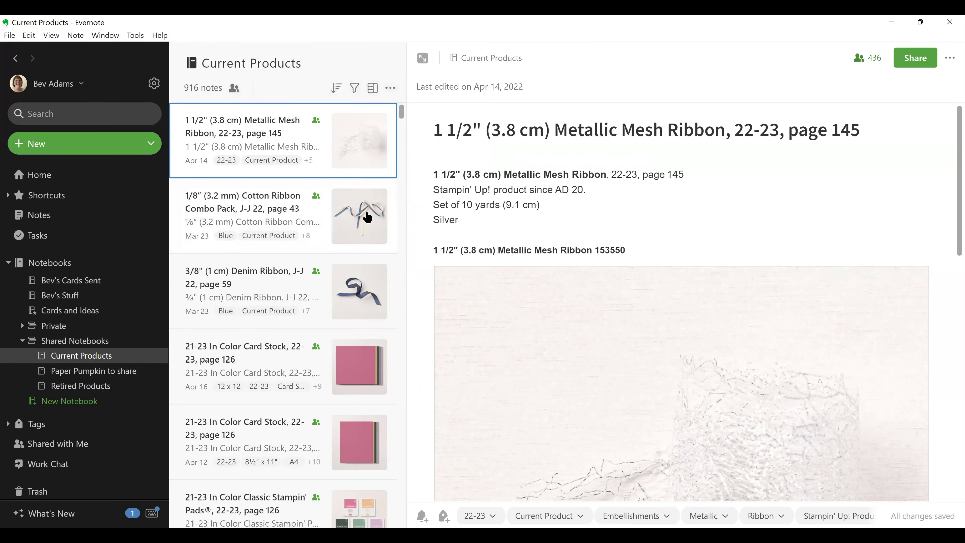
pyautogui.click(337, 89)
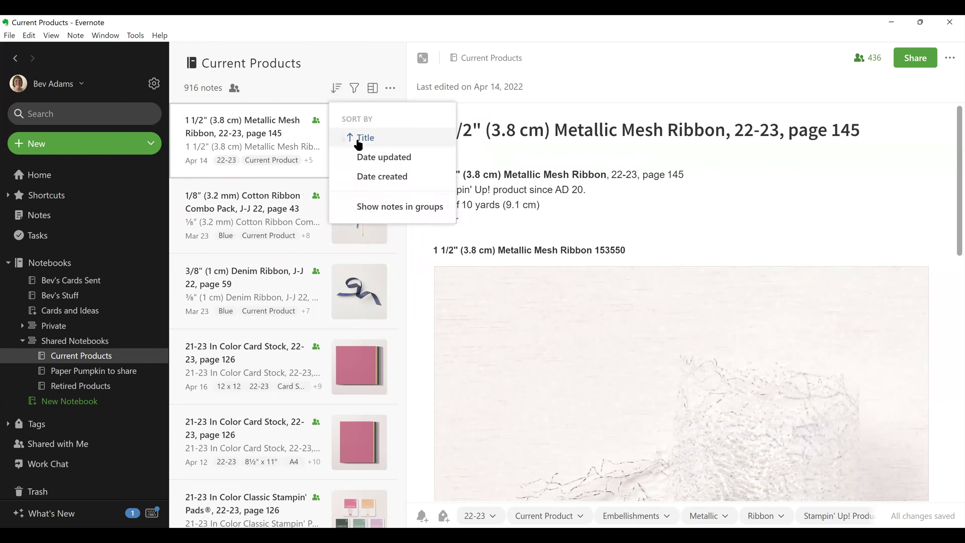
pyautogui.click(359, 158)
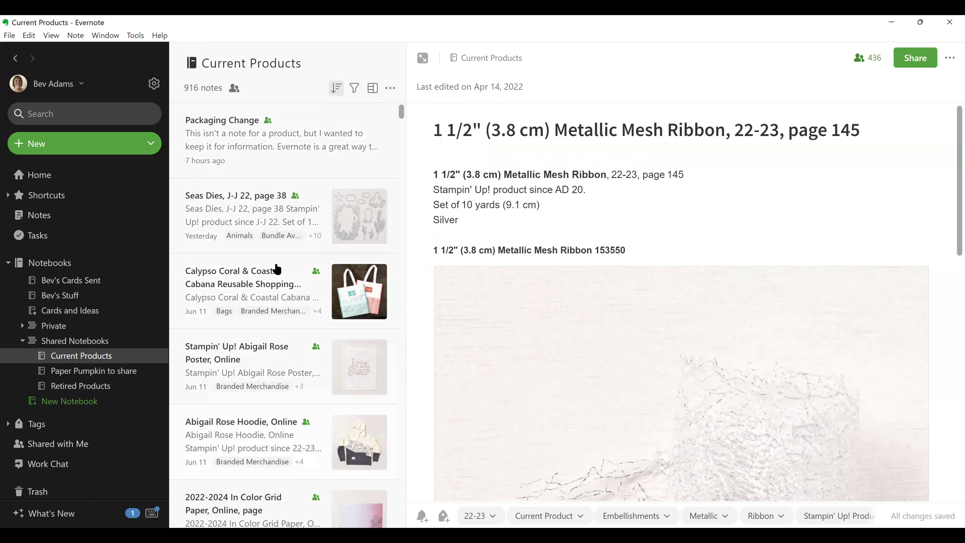
pyautogui.click(337, 88)
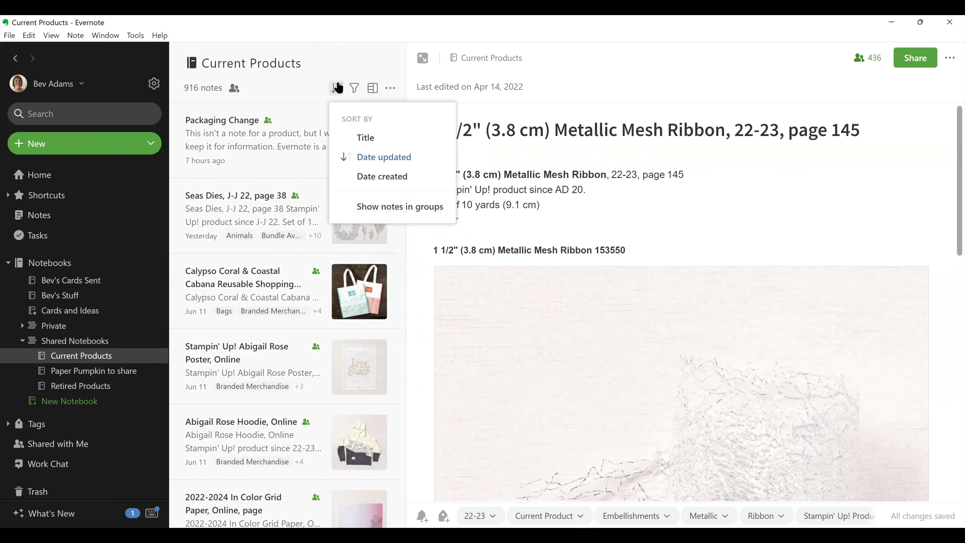
pyautogui.click(358, 138)
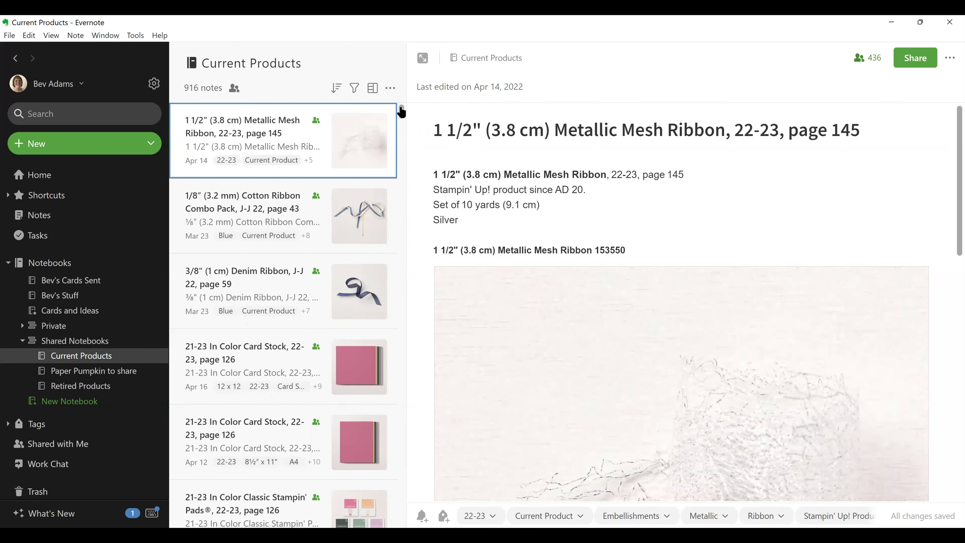
pyautogui.moveTo(401, 117); pyautogui.dragTo(326, 338)
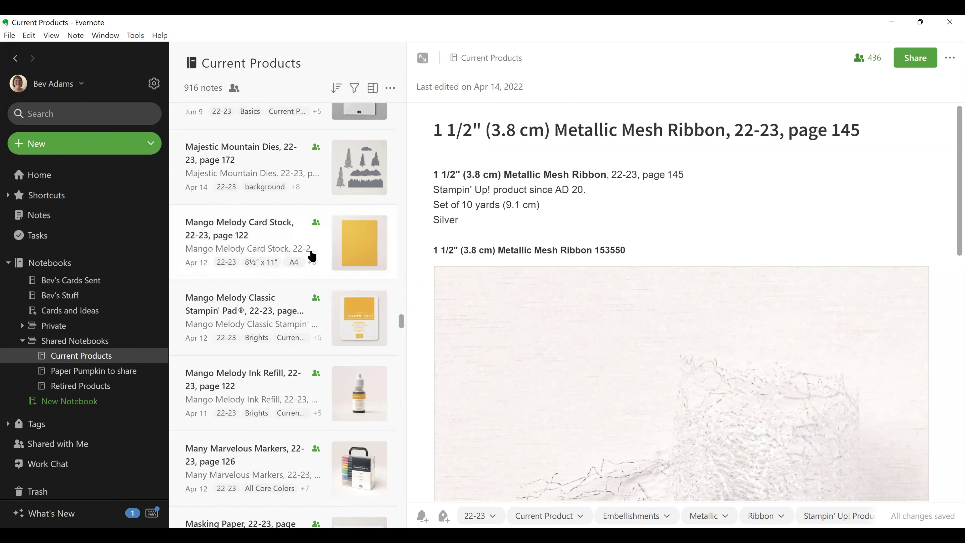
# Step: Filter the Current Products notes by the Blue tag, leaving 131 notes
pyautogui.click(356, 89)
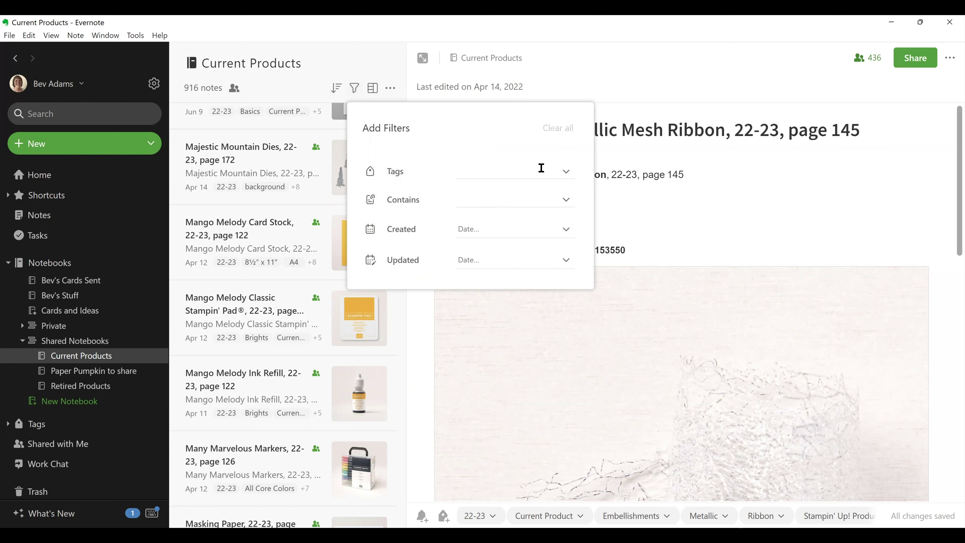
pyautogui.click(474, 168)
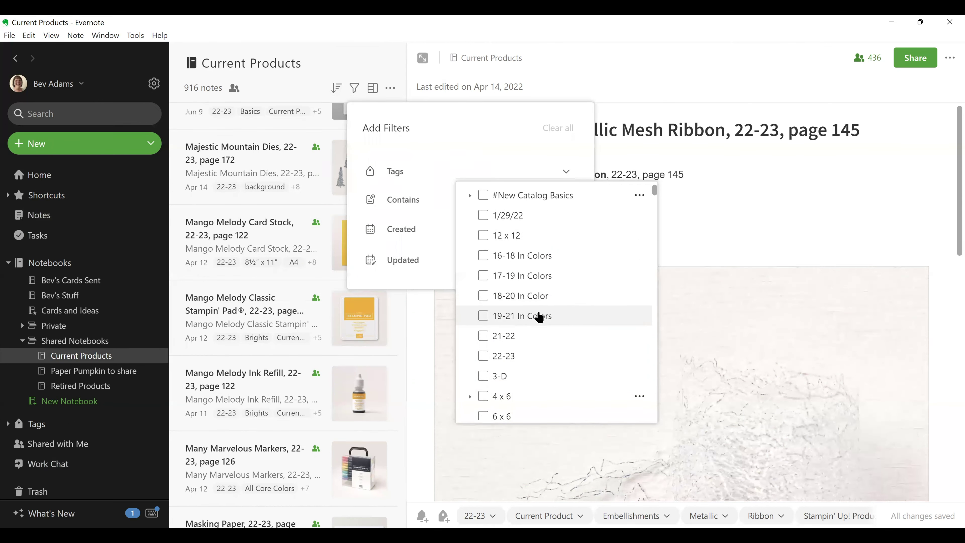
pyautogui.scroll(-4, 539, 336)
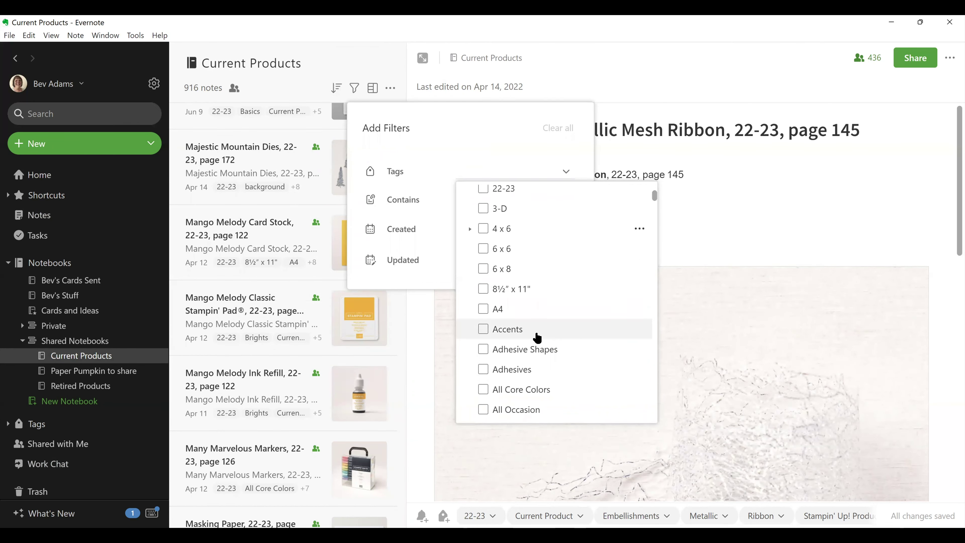
pyautogui.scroll(-4, 538, 338)
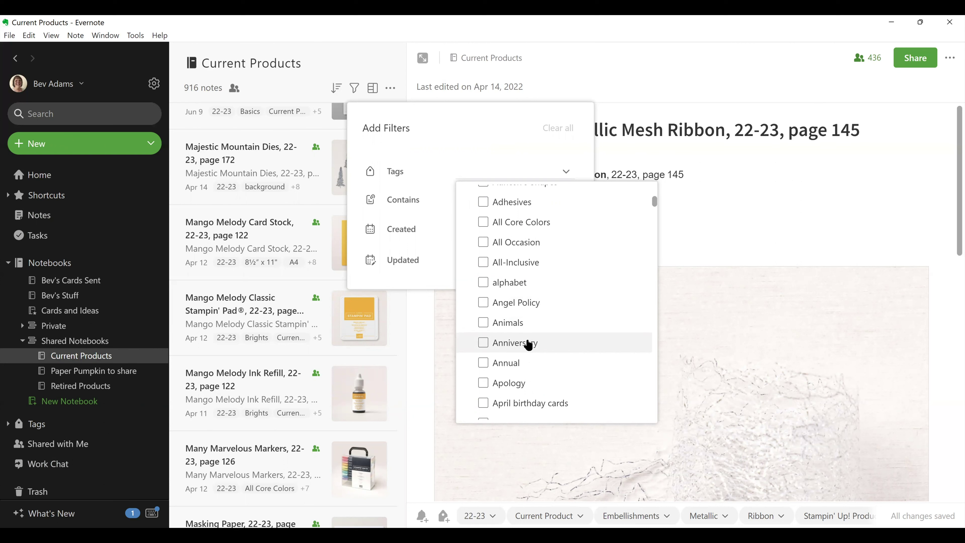
pyautogui.scroll(-4, 582, 339)
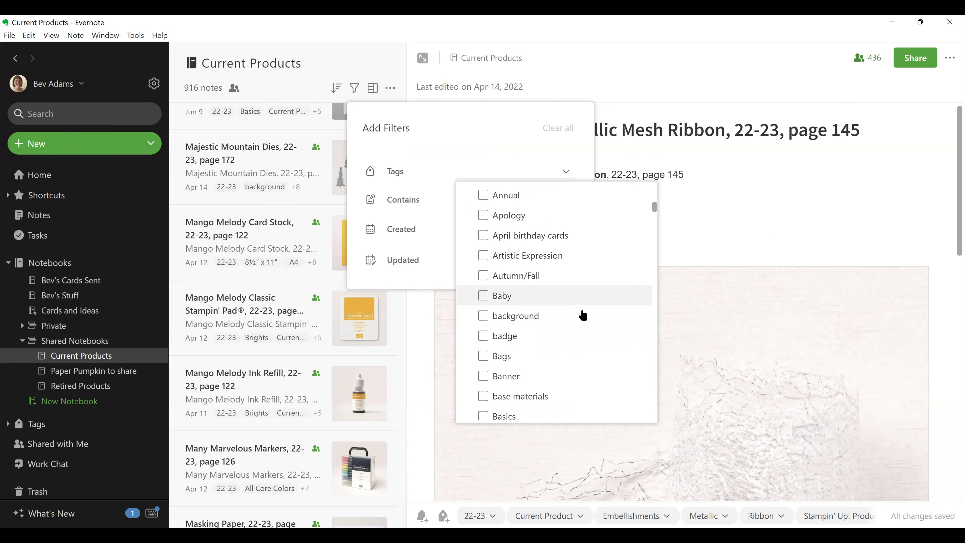
pyautogui.scroll(-4, 580, 320)
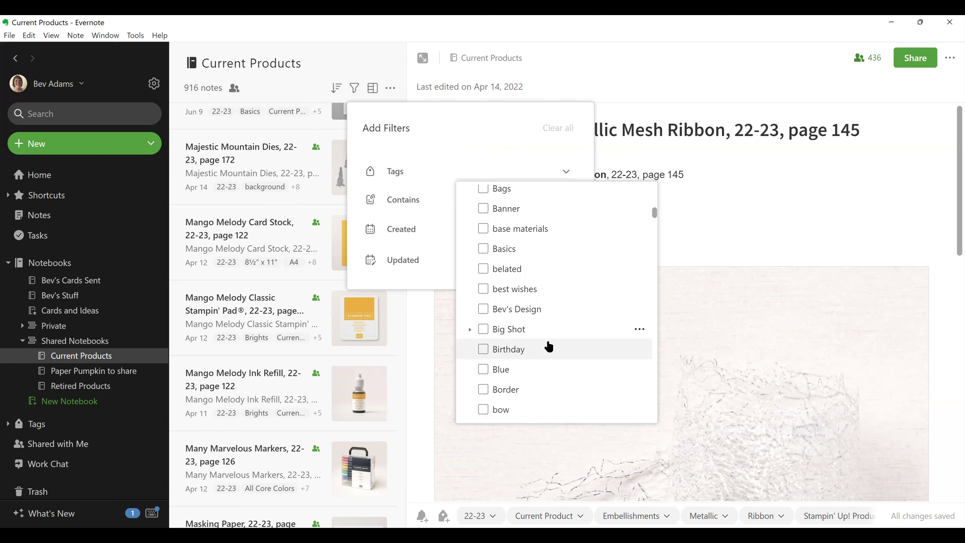
pyautogui.scroll(-4, 555, 345)
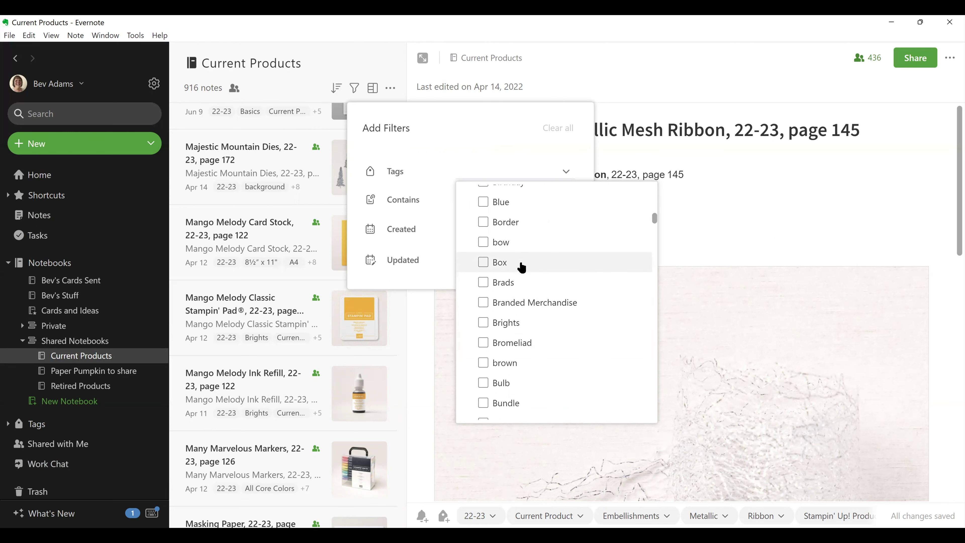
pyautogui.scroll(4, 516, 372)
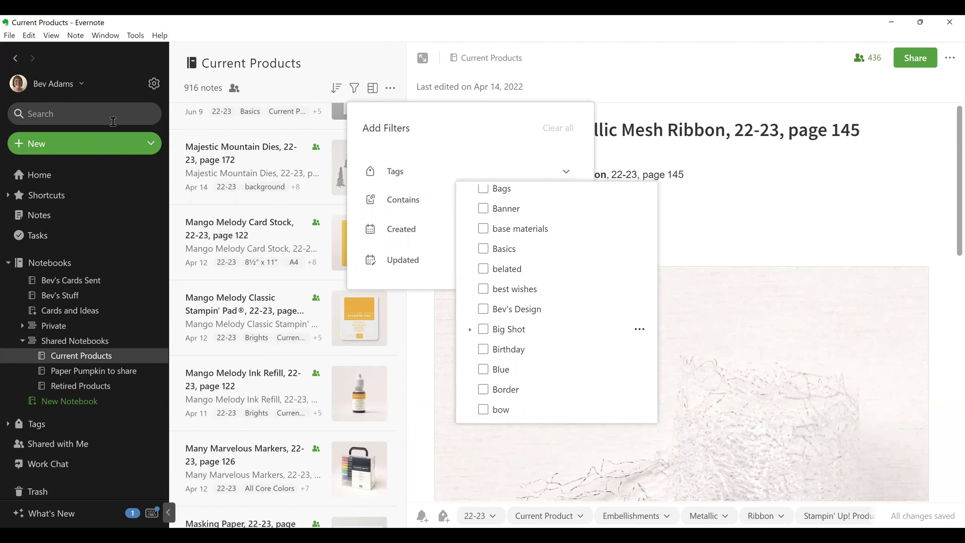
pyautogui.click(532, 372)
pyautogui.scroll(-4, 356, 267)
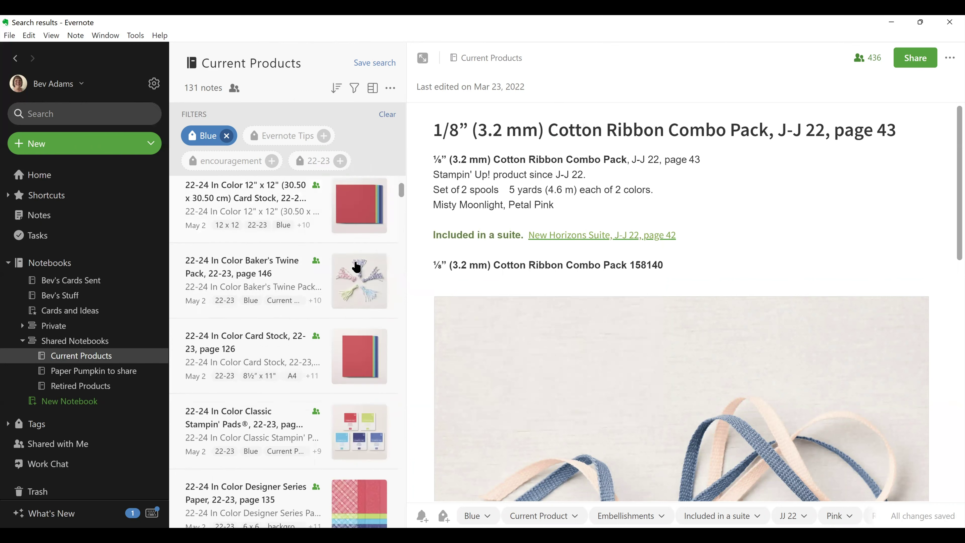
pyautogui.scroll(-15, 356, 267)
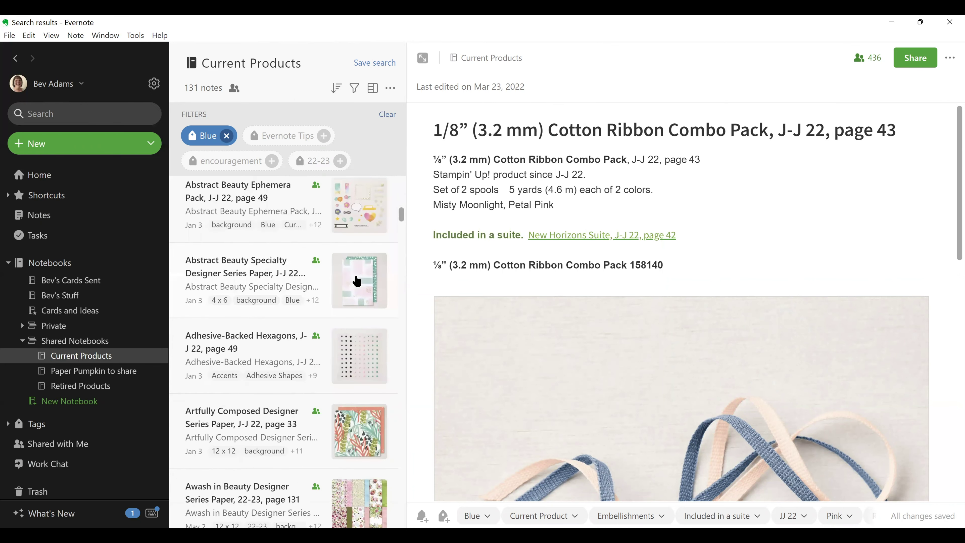
pyautogui.scroll(-12, 357, 283)
pyautogui.scroll(4, 334, 273)
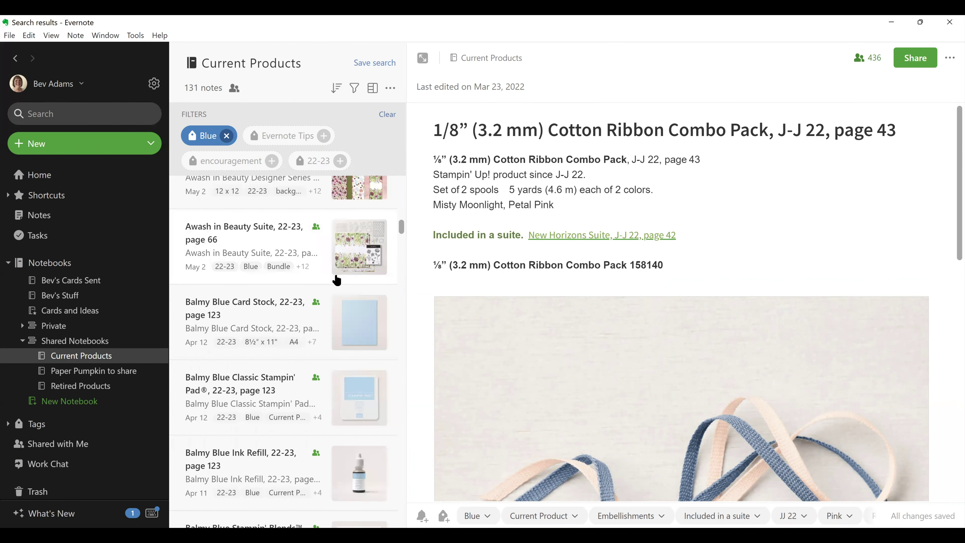
pyautogui.scroll(-4, 334, 273)
pyautogui.scroll(-3, 317, 264)
pyautogui.scroll(-12, 315, 272)
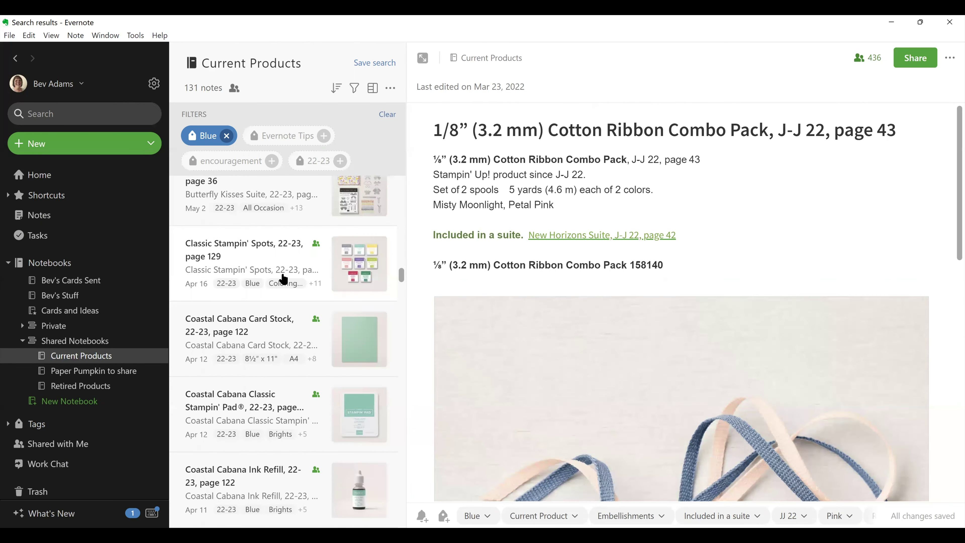
pyautogui.scroll(-3, 289, 282)
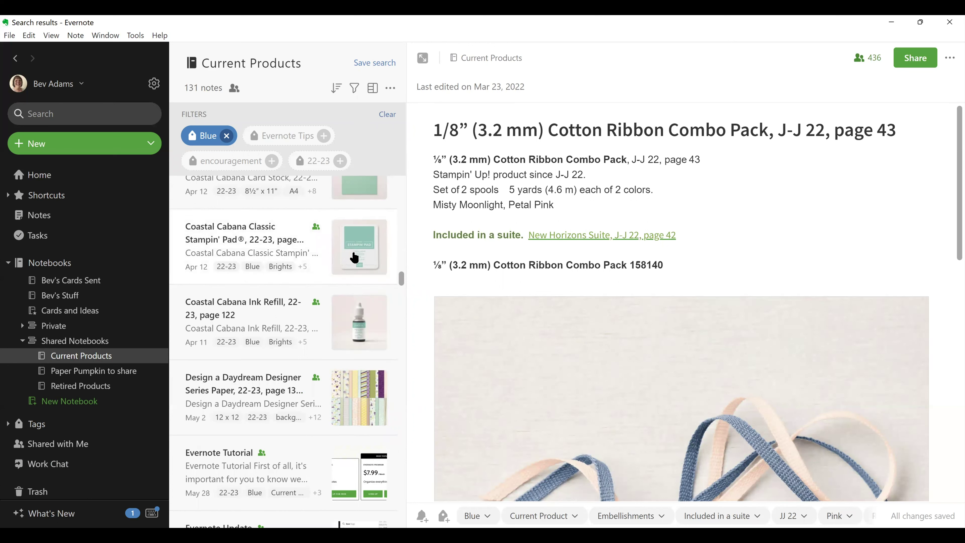
pyautogui.scroll(-5, 358, 253)
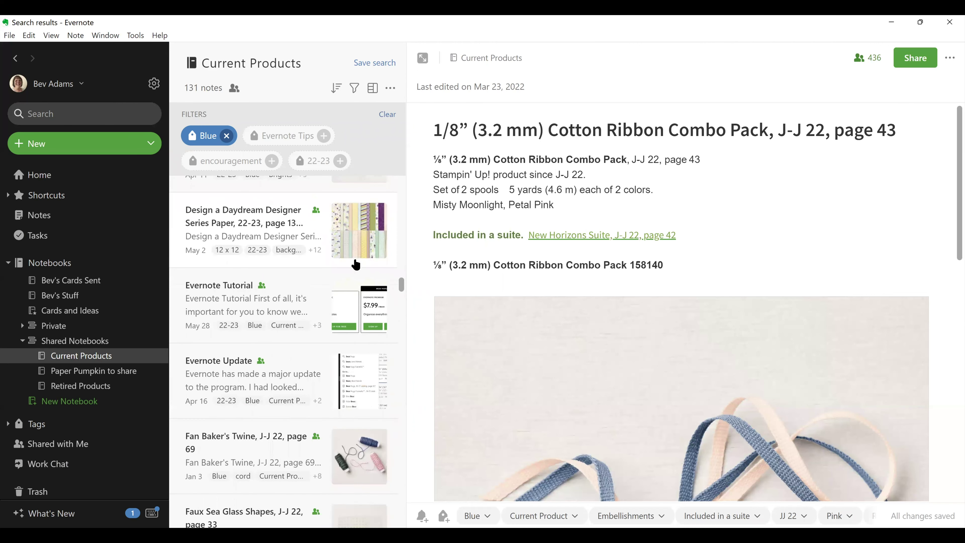
pyautogui.click(567, 172)
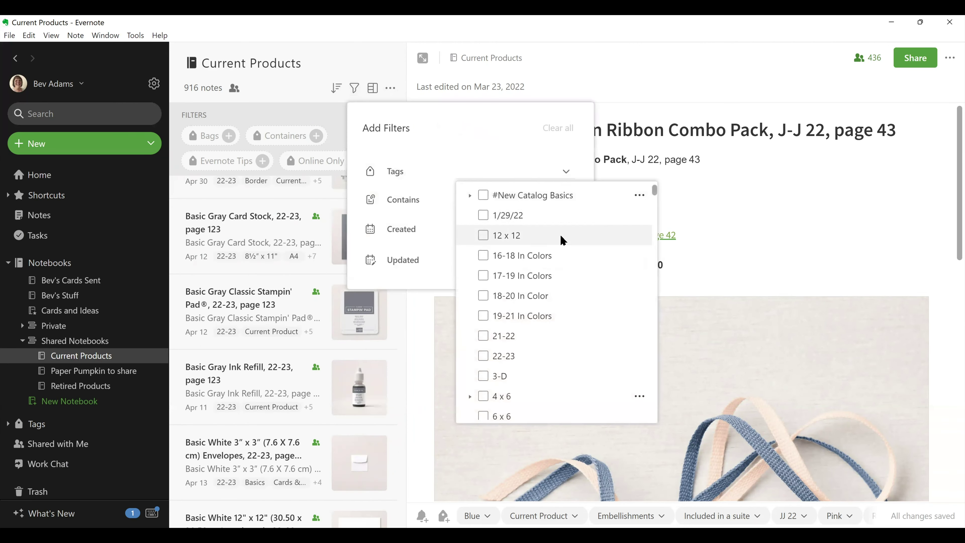
pyautogui.scroll(-20, 562, 240)
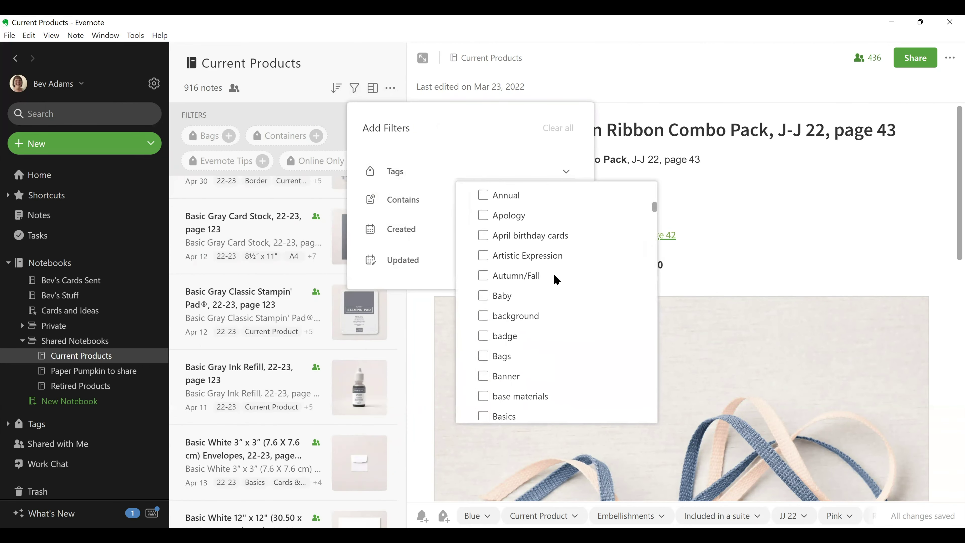
pyautogui.scroll(-4, 553, 296)
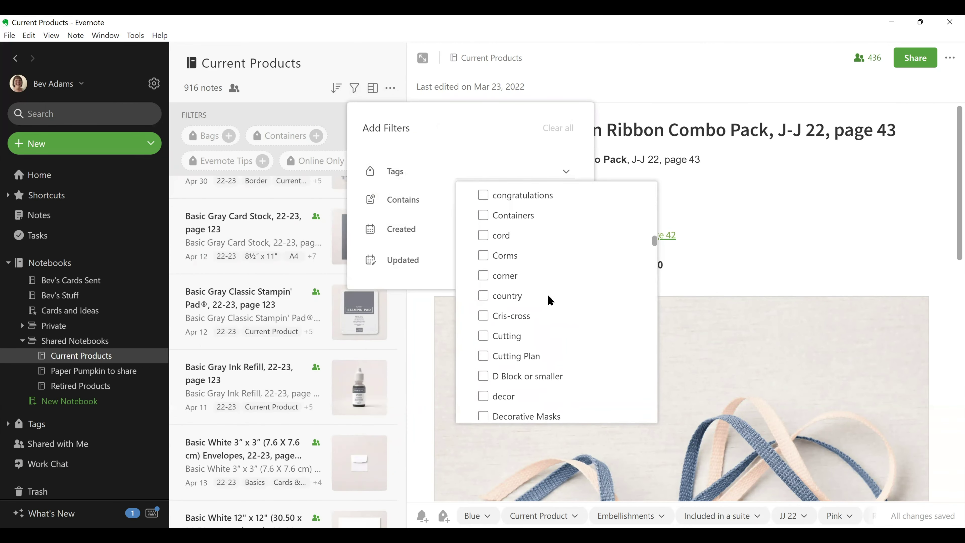
pyautogui.scroll(-15, 548, 304)
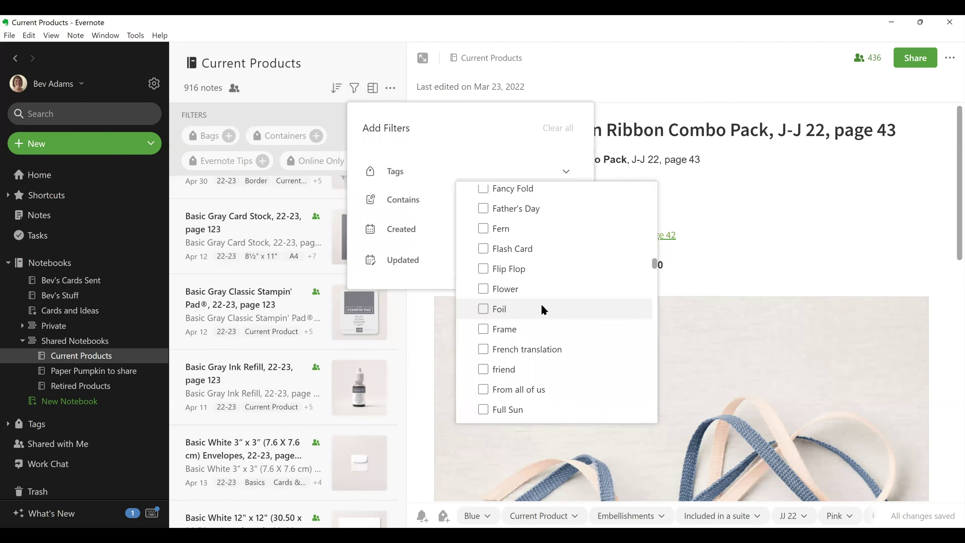
pyautogui.scroll(-5, 542, 307)
pyautogui.scroll(-4, 542, 306)
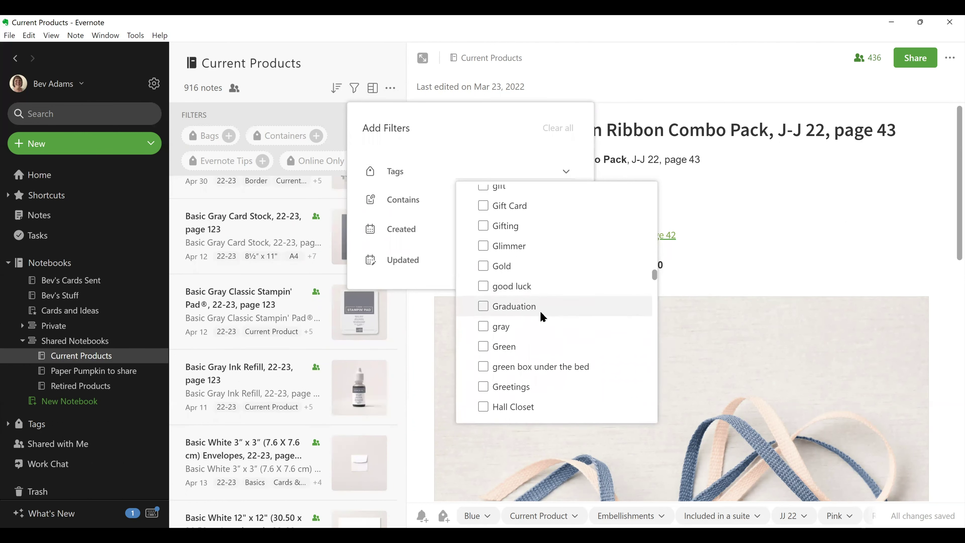
pyautogui.scroll(-3, 540, 315)
# Step: Try the side-list, top-list and card layouts for the note list
pyautogui.click(373, 90)
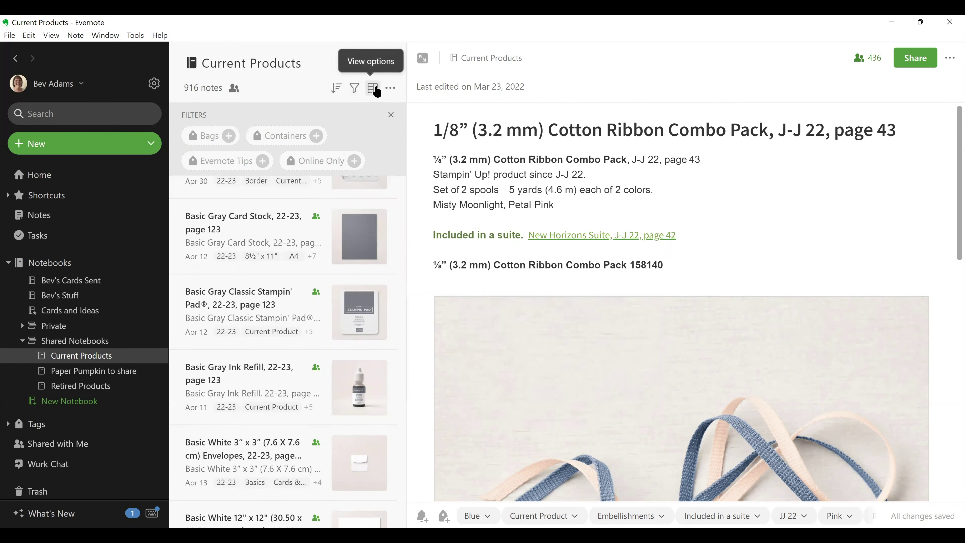
pyautogui.click(374, 89)
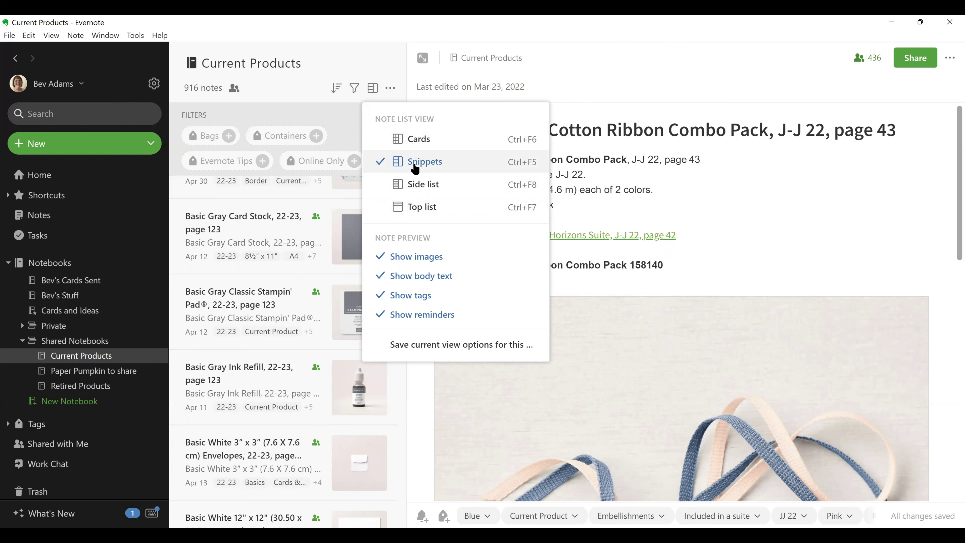
pyautogui.click(423, 186)
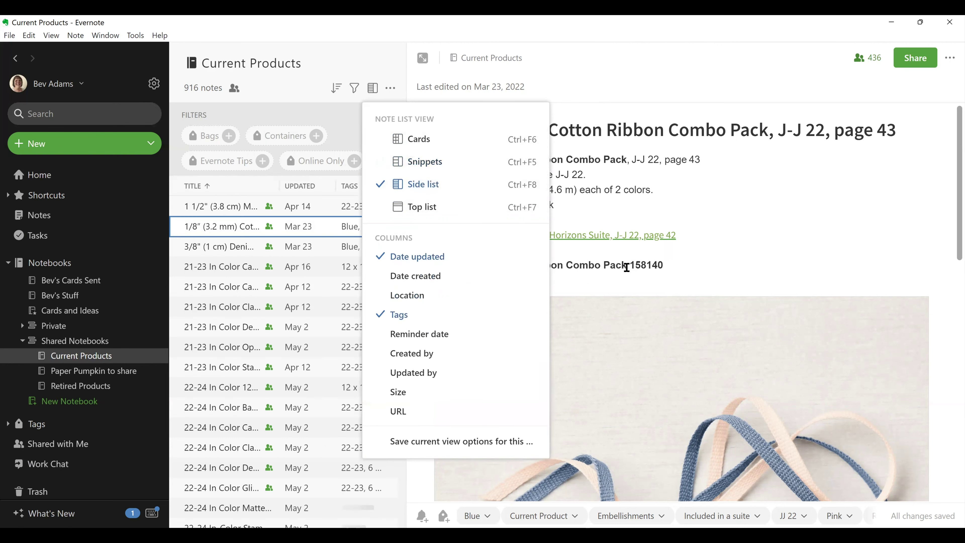
pyautogui.click(435, 209)
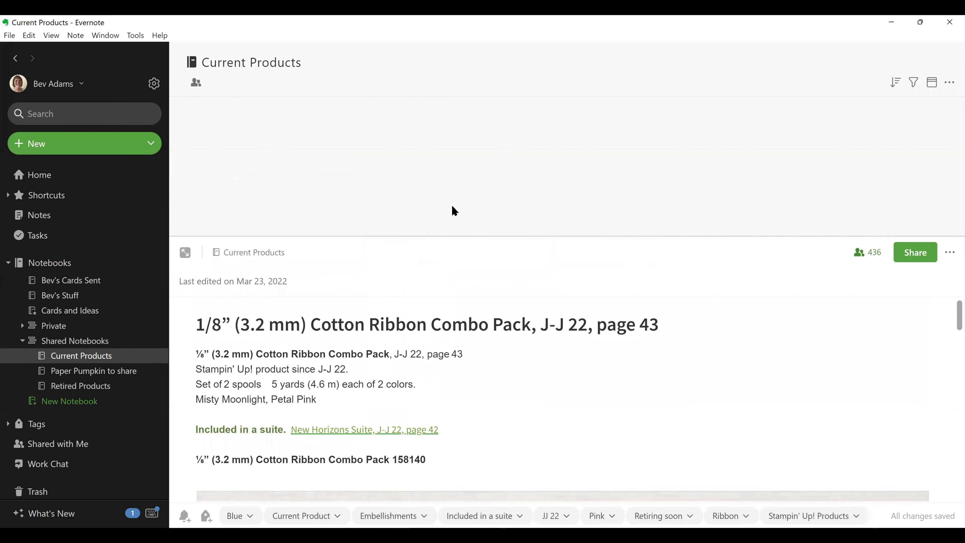
pyautogui.click(933, 84)
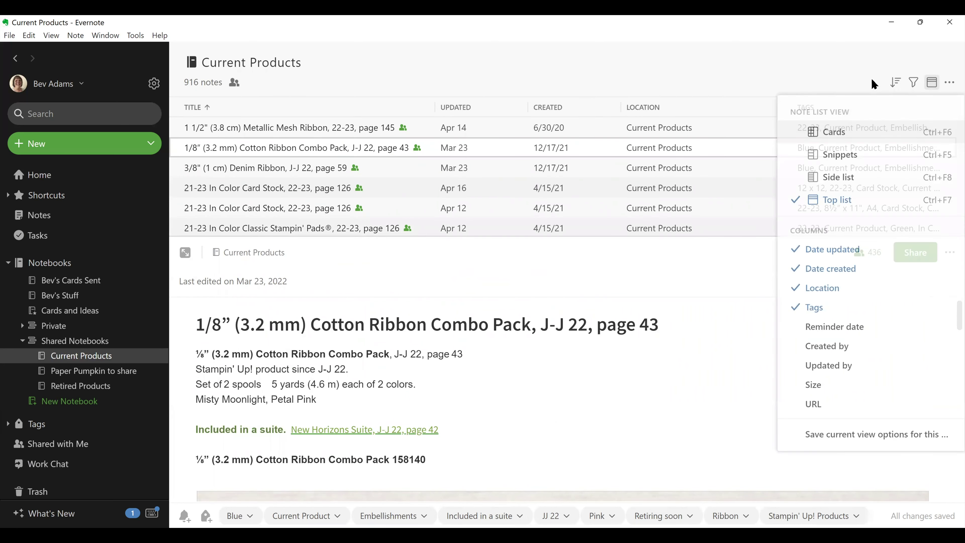
pyautogui.click(833, 130)
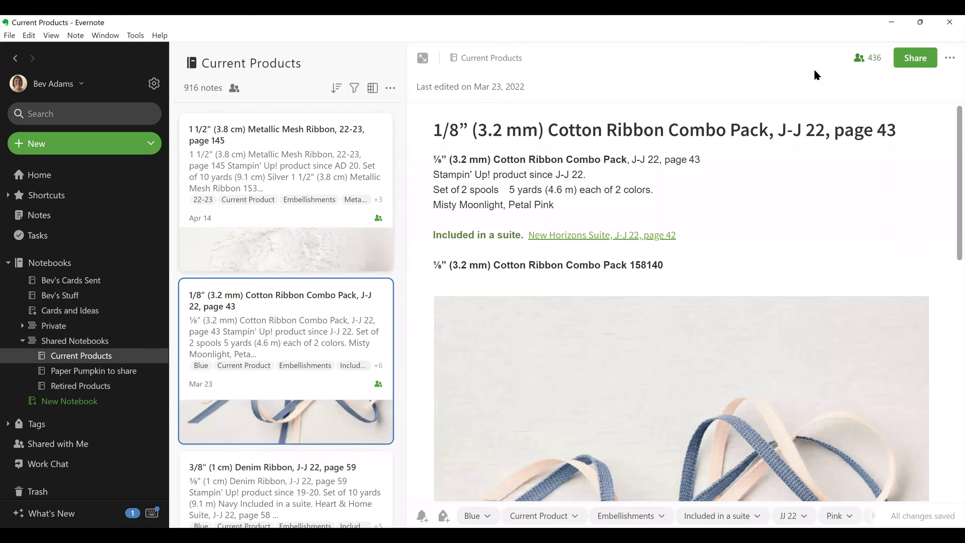
# Step: Switch the note list to Snippets view and open the A Fish & A Wish Bundle note
pyautogui.click(372, 89)
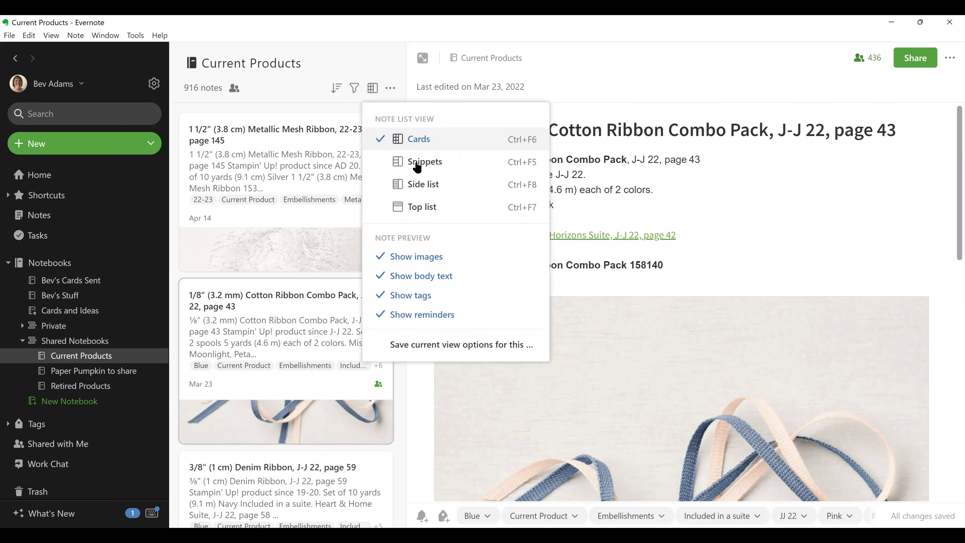
pyautogui.click(417, 165)
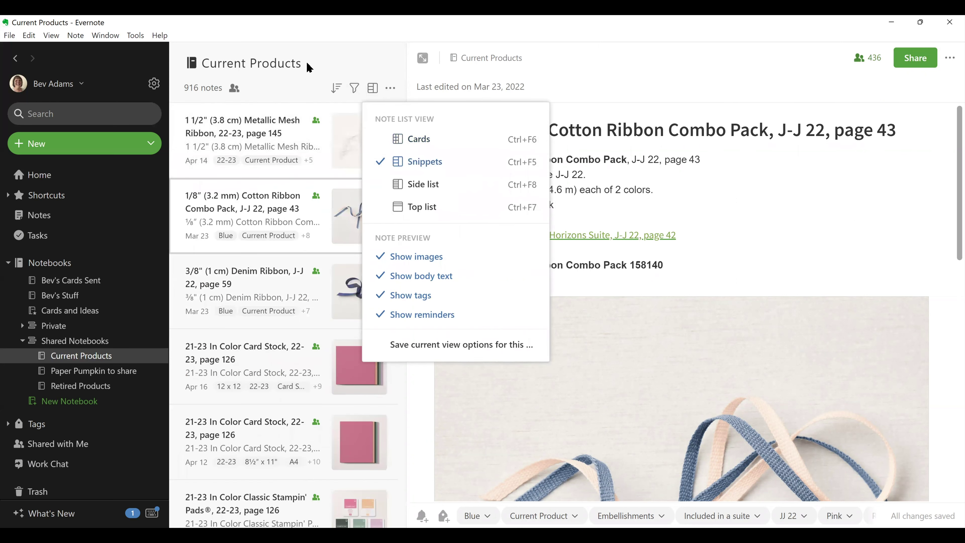
pyautogui.click(333, 59)
pyautogui.scroll(-15, 319, 304)
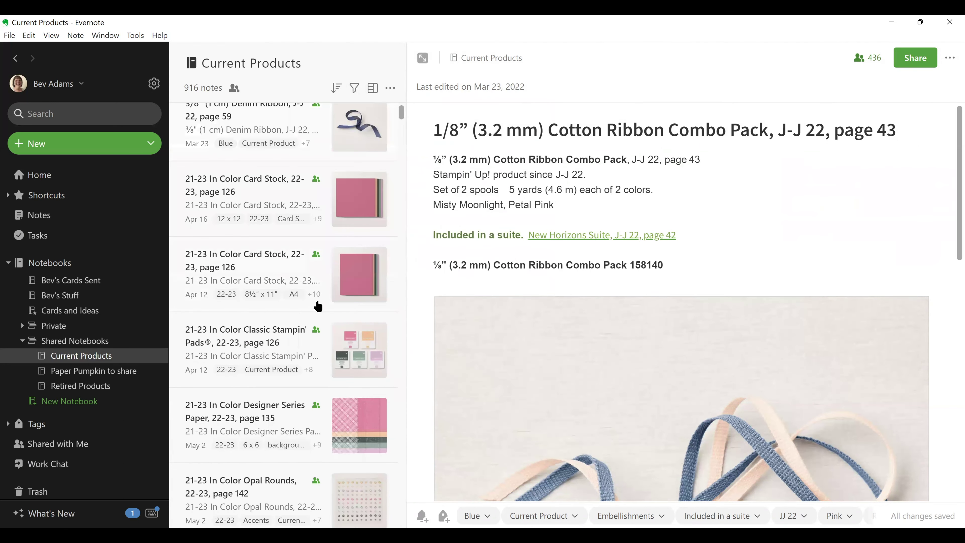
pyautogui.scroll(-8, 295, 322)
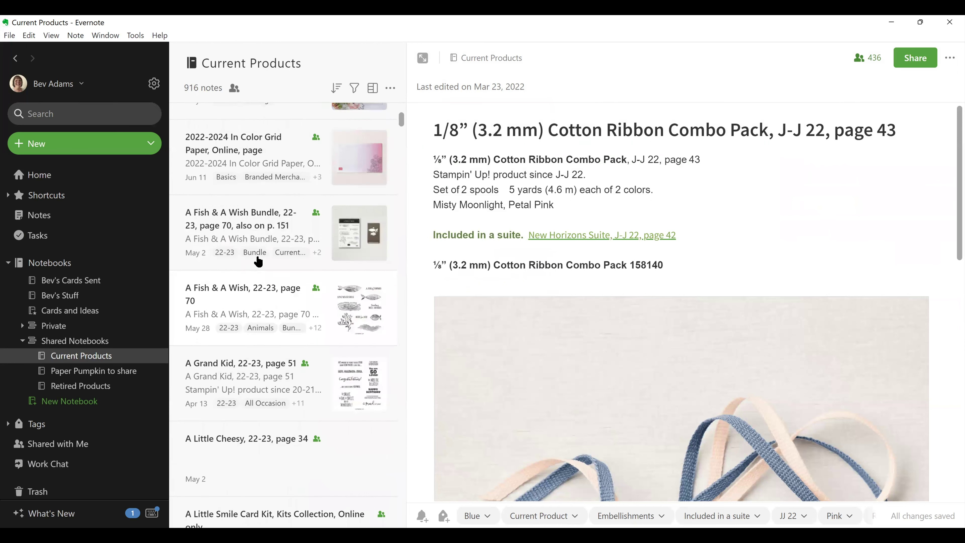
pyautogui.click(262, 248)
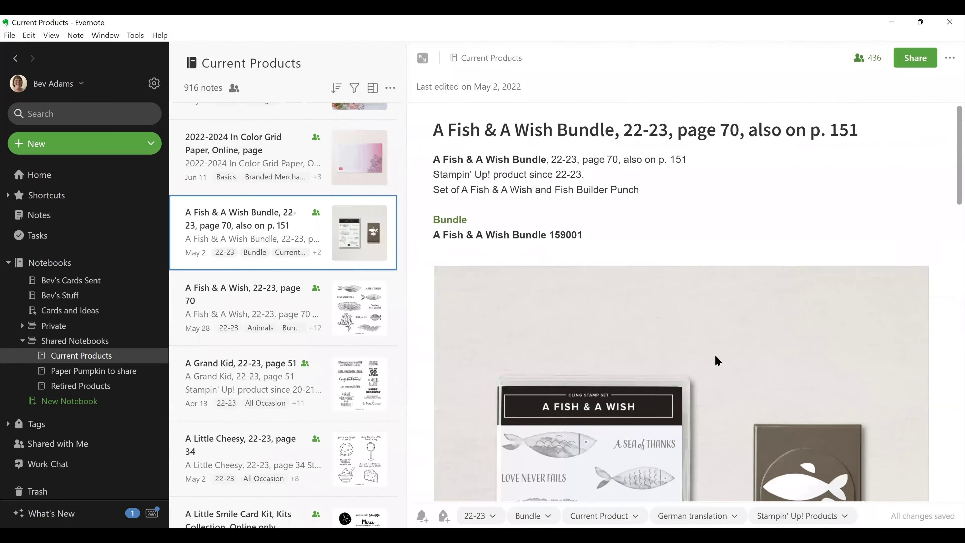
# Step: Open the A Fish & A Wish, 22-23, page 70 note and select its title
pyautogui.scroll(-3, 675, 358)
pyautogui.scroll(-3, 269, 388)
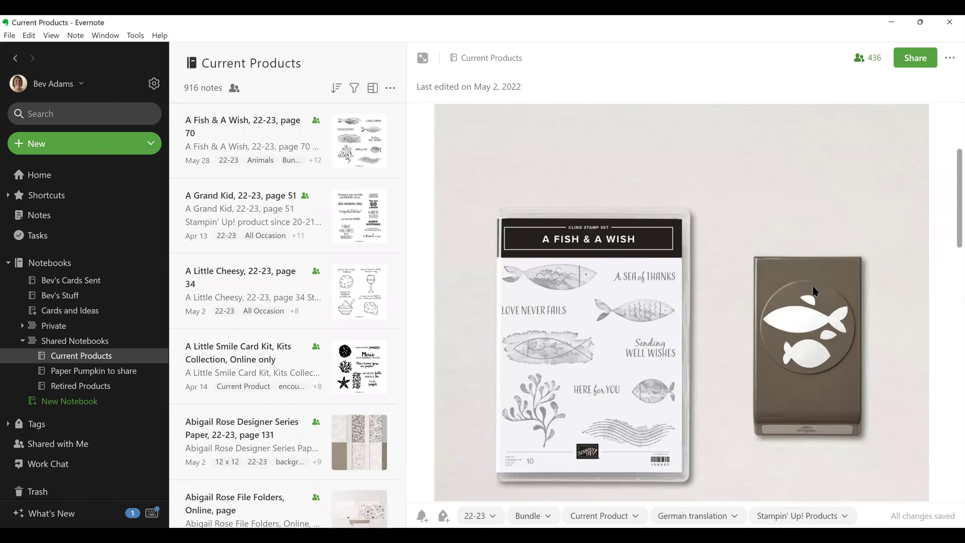
pyautogui.scroll(3, 673, 228)
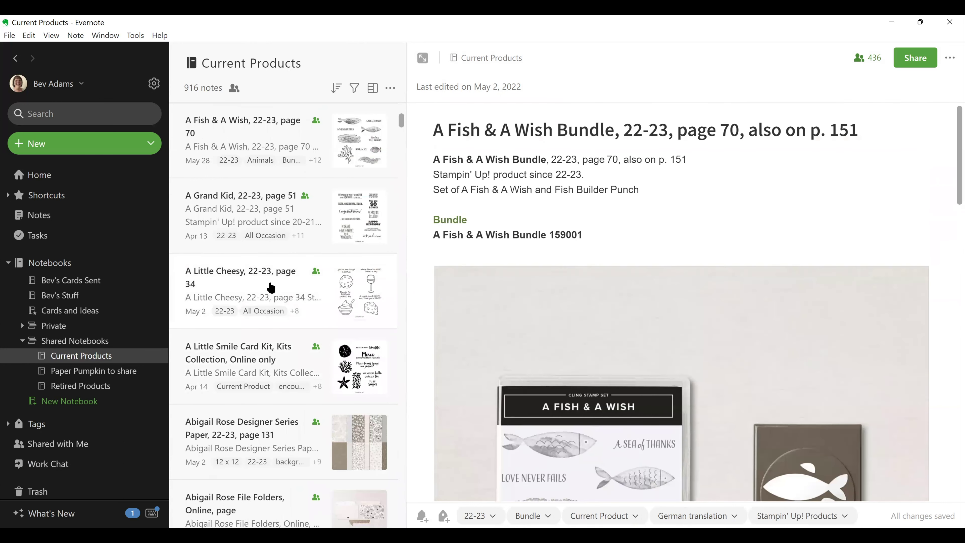
pyautogui.scroll(1, 273, 277)
pyautogui.scroll(3, 255, 306)
pyautogui.click(254, 306)
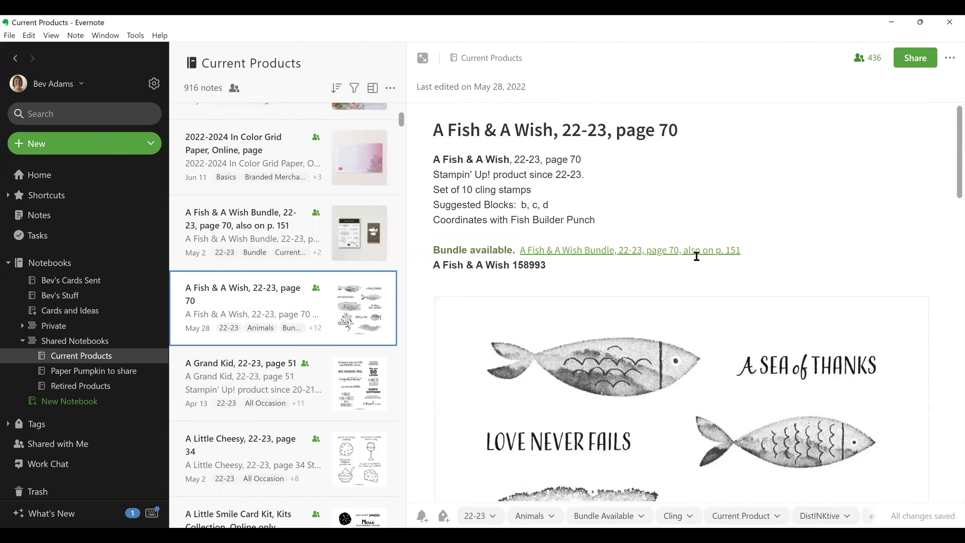
pyautogui.click(691, 131)
pyautogui.moveTo(691, 131); pyautogui.dragTo(420, 123)
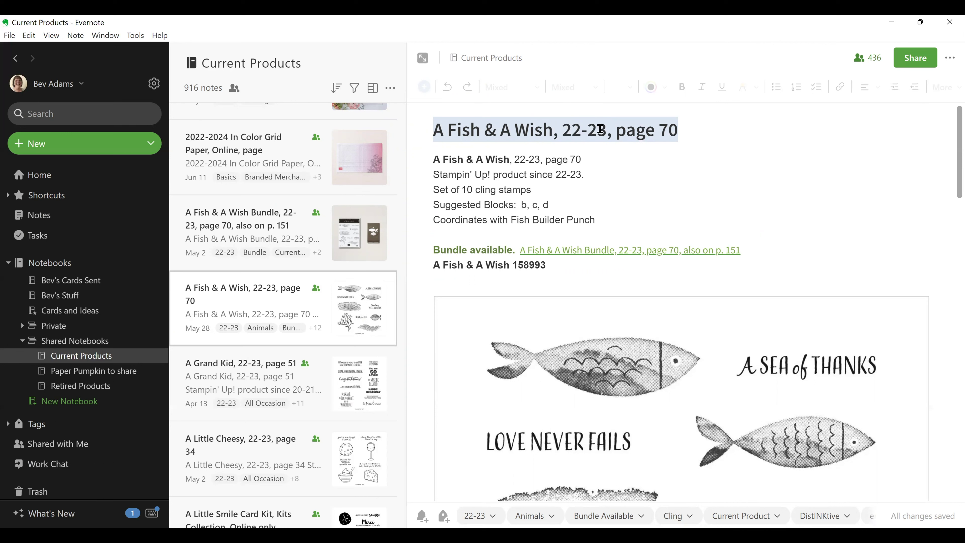
pyautogui.click(699, 122)
# Step: Select each body line in turn, down to 'Bundle available'
pyautogui.moveTo(430, 159); pyautogui.dragTo(592, 161)
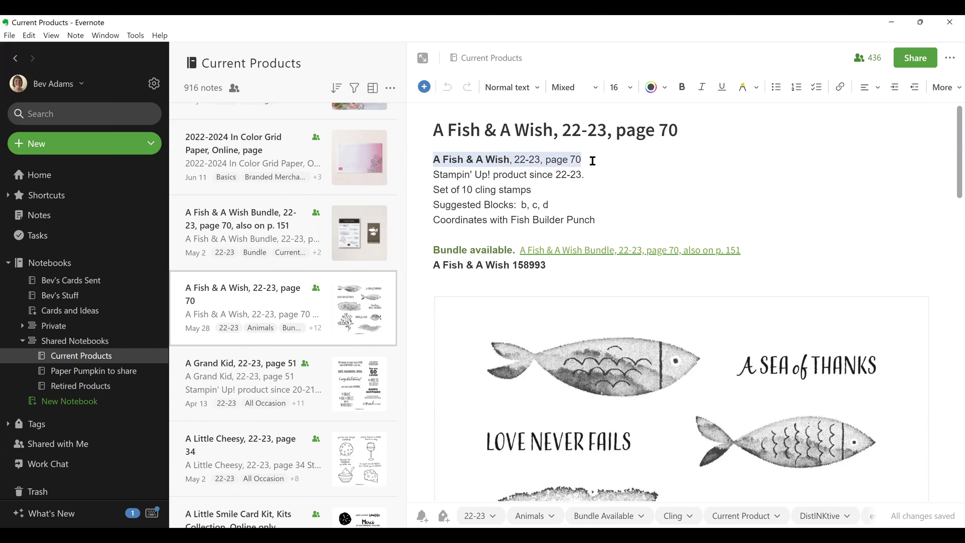
pyautogui.moveTo(431, 175); pyautogui.dragTo(605, 178)
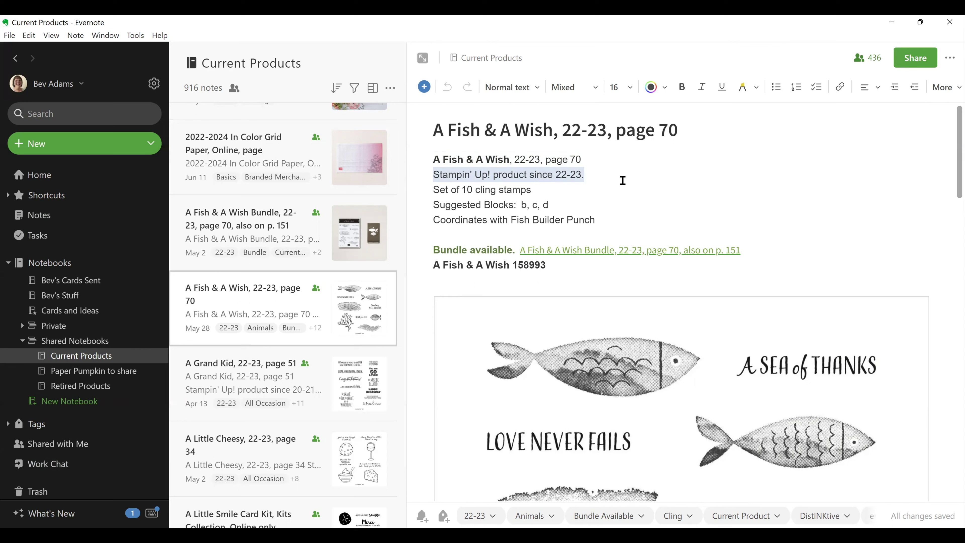
pyautogui.moveTo(426, 194); pyautogui.dragTo(554, 195)
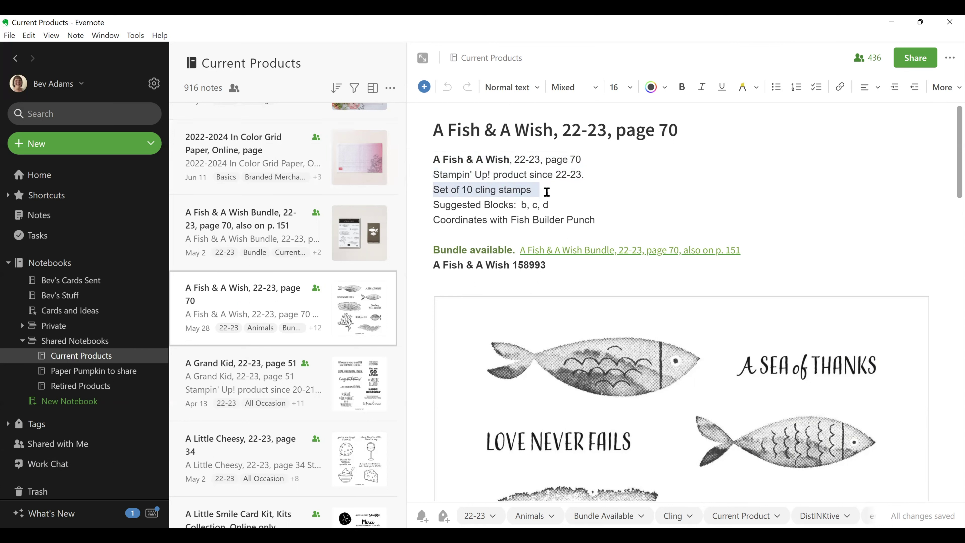
pyautogui.click(571, 190)
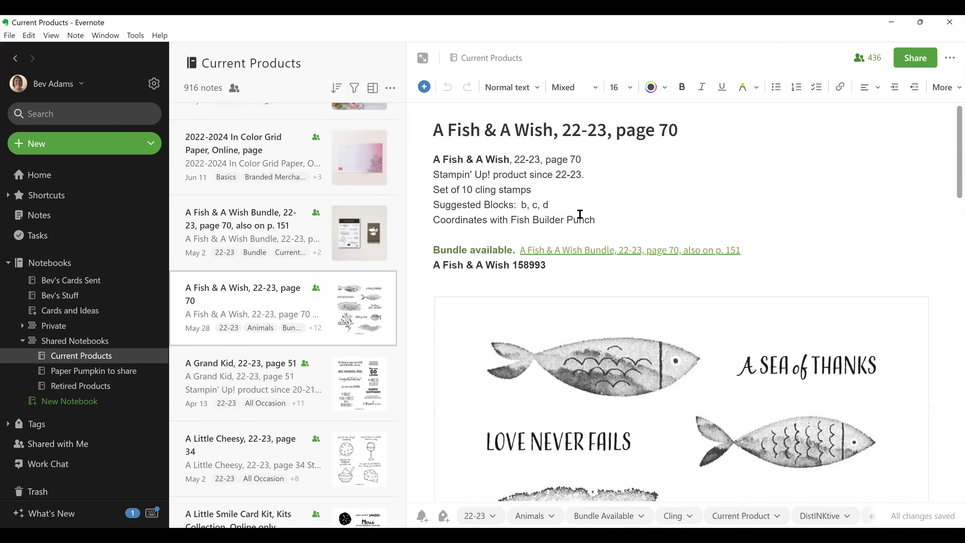
pyautogui.tripleClick(575, 204)
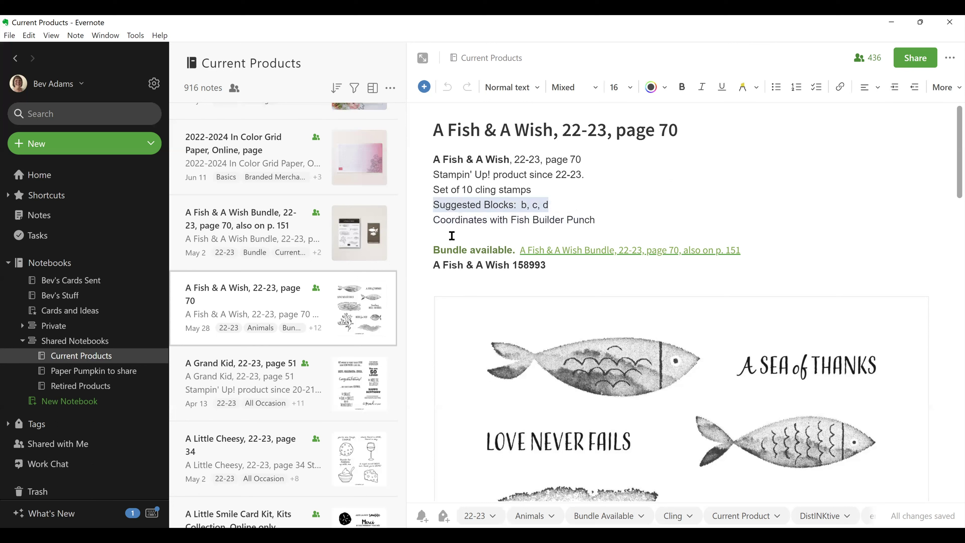
pyautogui.moveTo(428, 219); pyautogui.dragTo(596, 223)
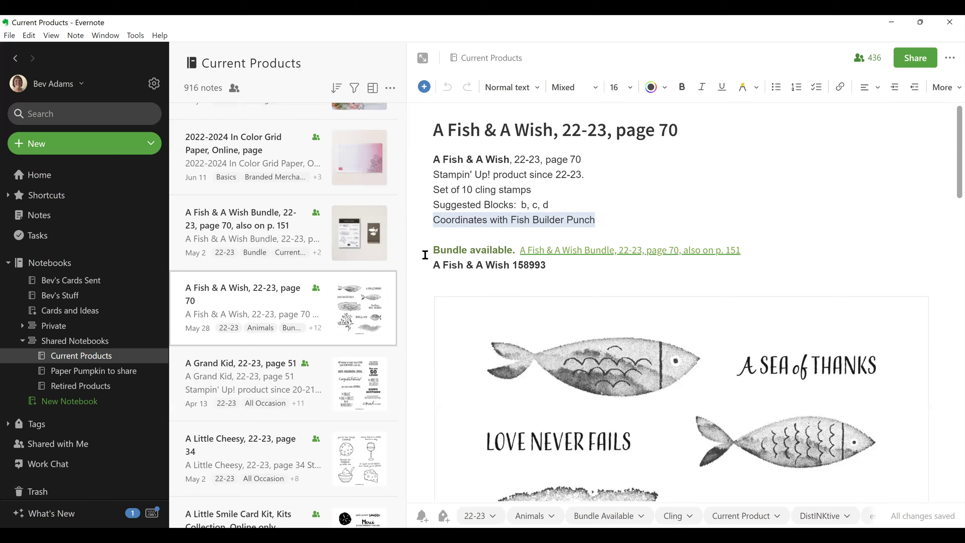
pyautogui.moveTo(423, 251); pyautogui.dragTo(516, 251)
# Step: Follow the Bundle available link, then return to the page 70 note
pyautogui.moveTo(591, 256)
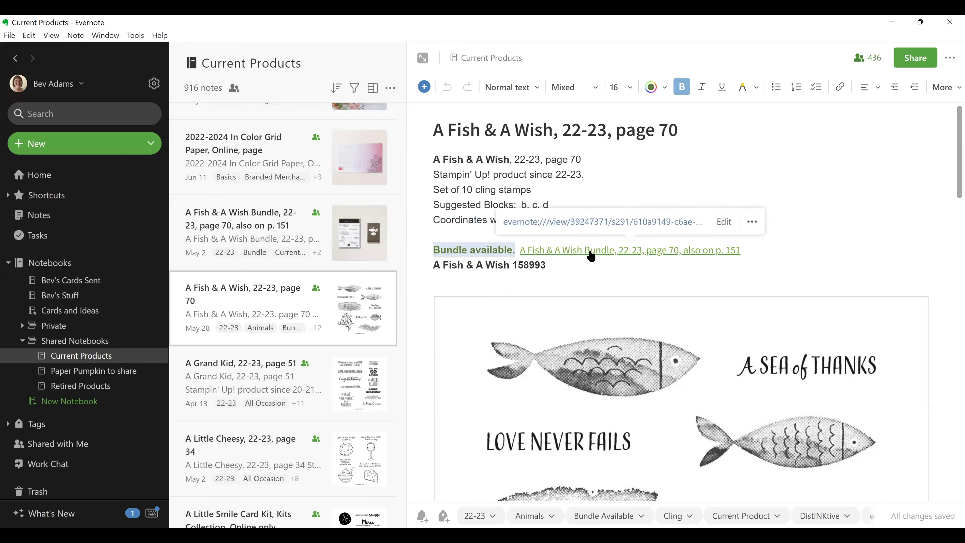
pyautogui.click(591, 256)
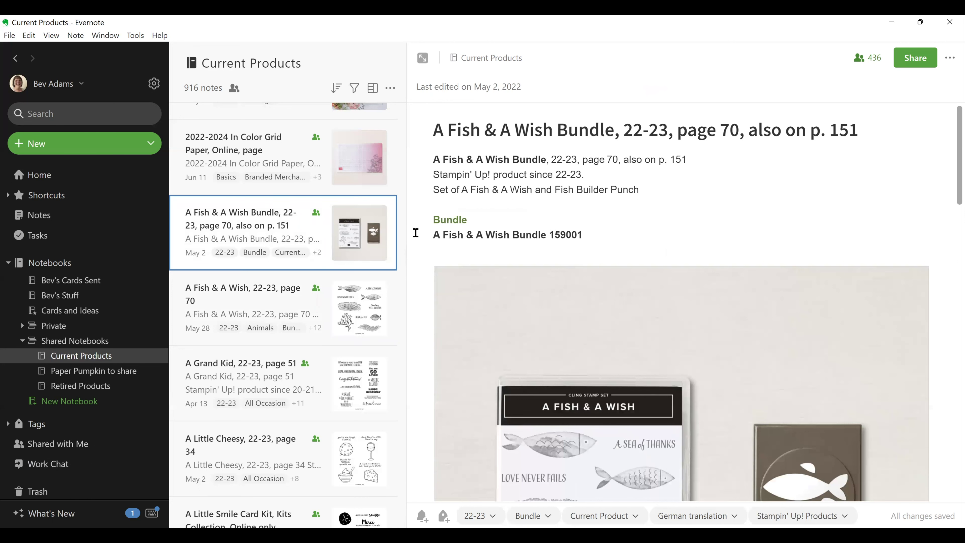
pyautogui.click(278, 304)
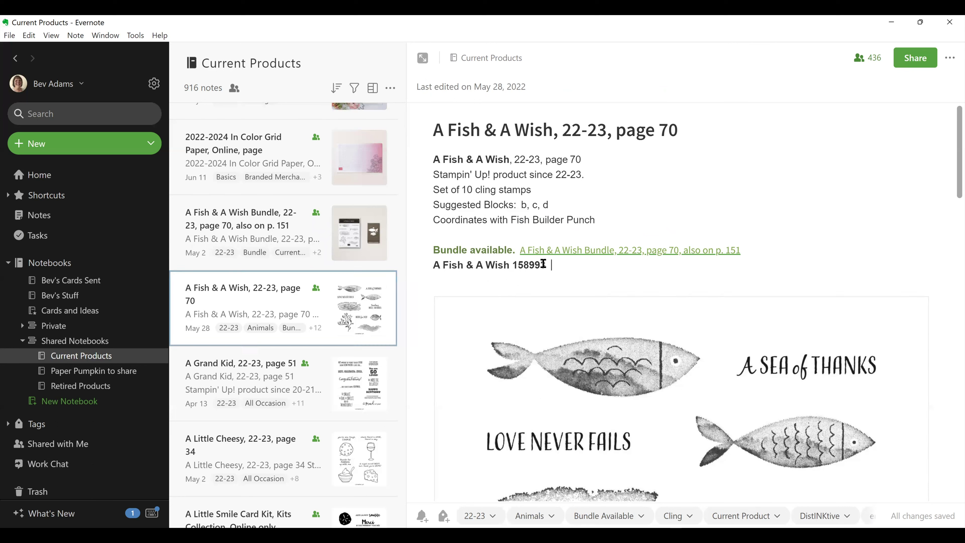
pyautogui.moveTo(544, 263); pyautogui.dragTo(423, 268)
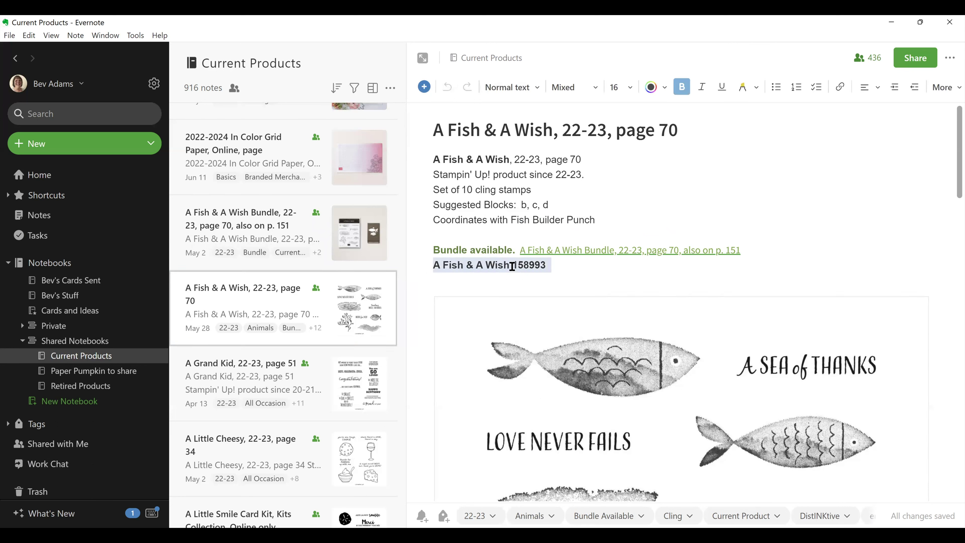
pyautogui.click(532, 265)
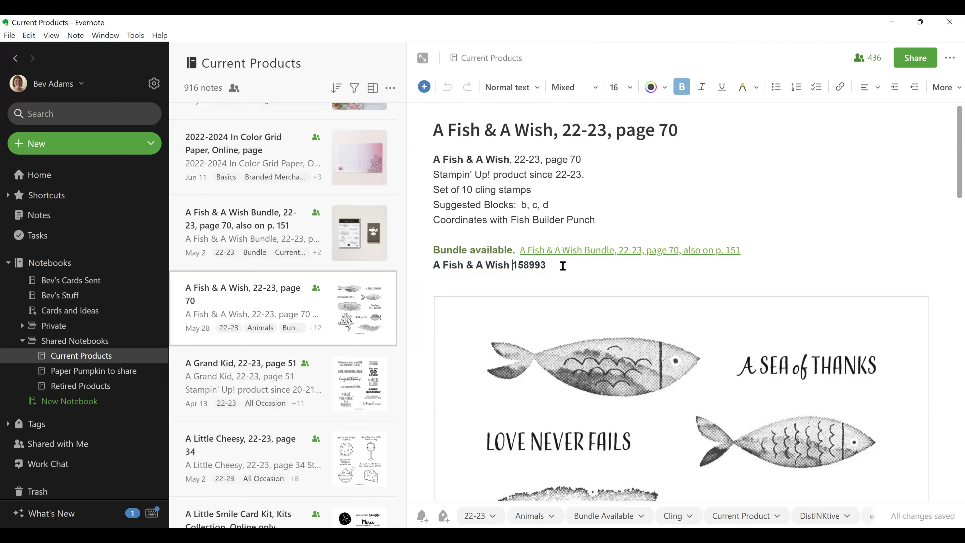
pyautogui.scroll(-2, 572, 265)
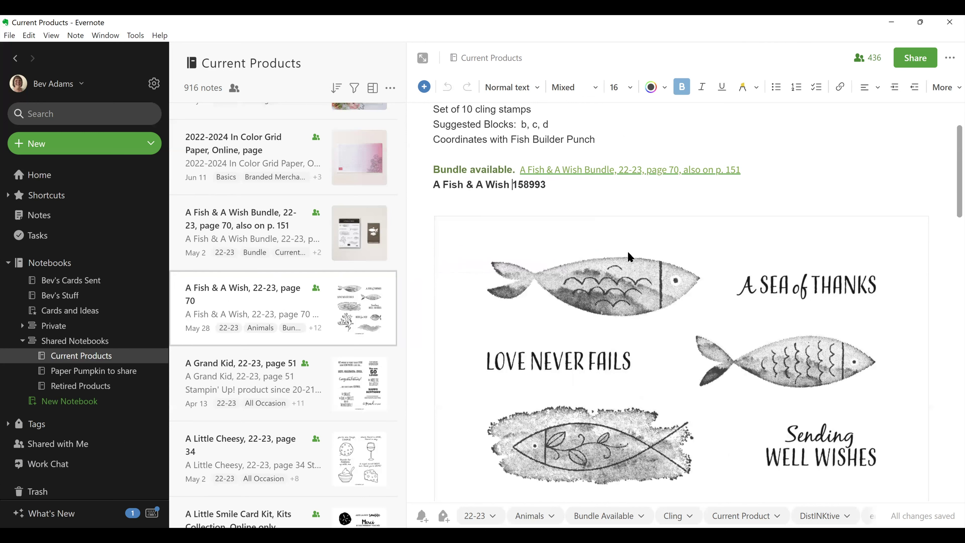
pyautogui.scroll(-6, 707, 247)
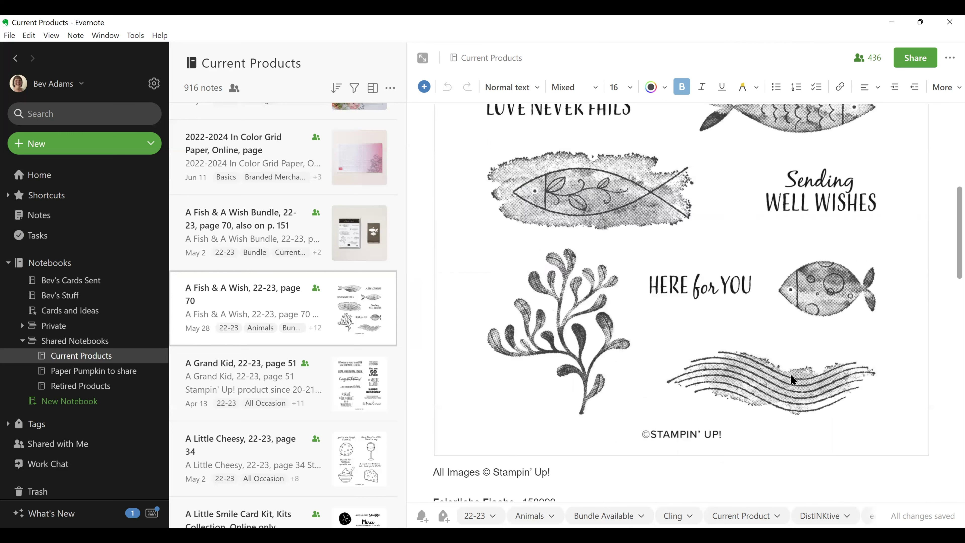
pyautogui.scroll(4, 791, 373)
pyautogui.scroll(-8, 589, 280)
pyautogui.scroll(1, 593, 280)
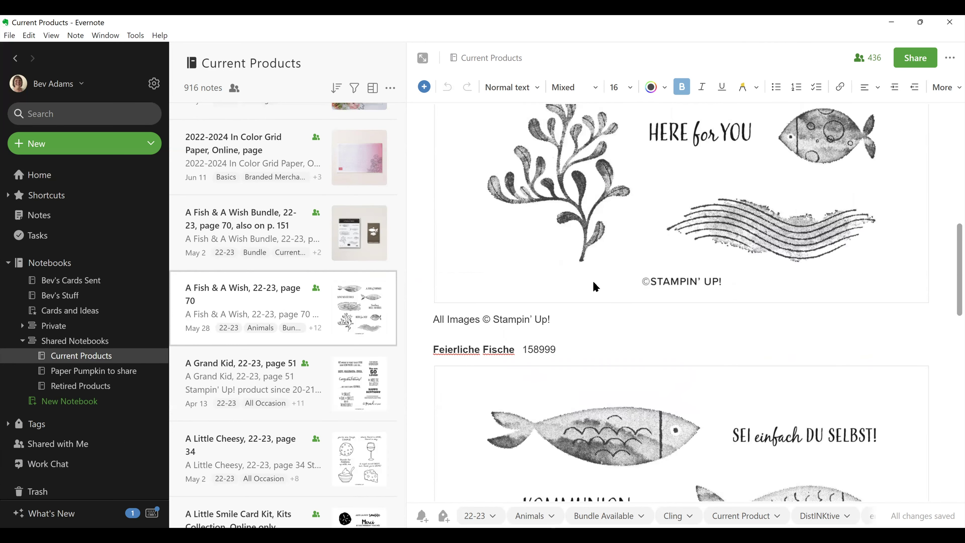
pyautogui.scroll(4, 595, 286)
pyautogui.scroll(-4, 598, 292)
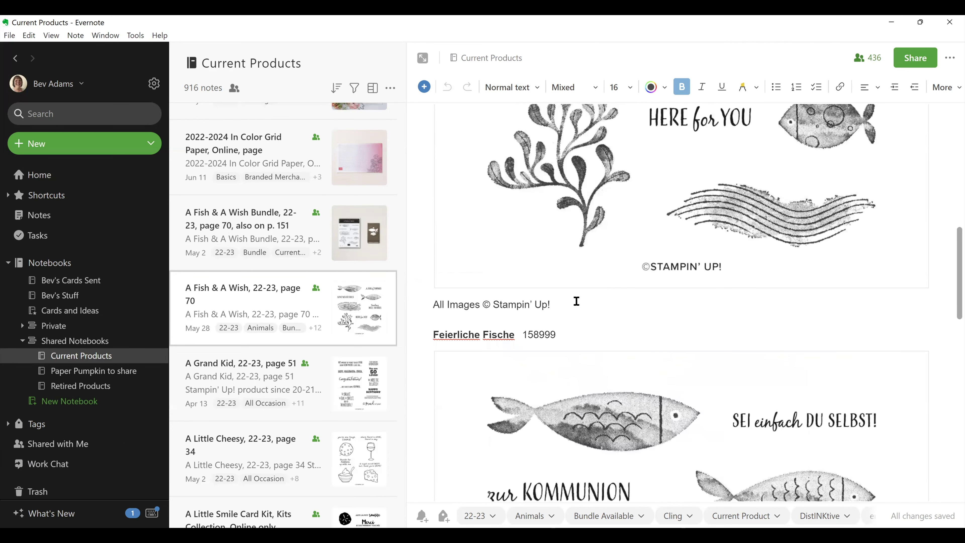
pyautogui.moveTo(556, 334); pyautogui.dragTo(433, 336)
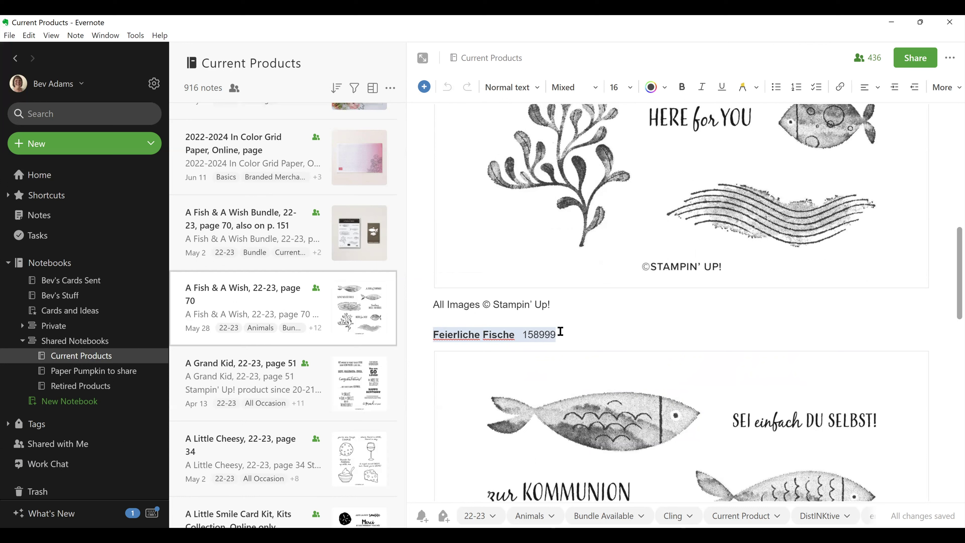
pyautogui.click(569, 333)
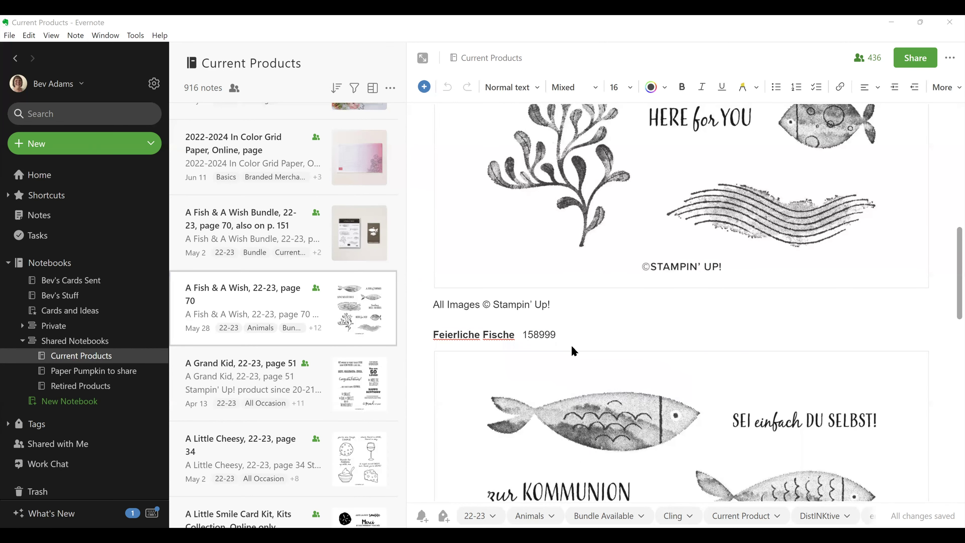
pyautogui.scroll(-4, 601, 326)
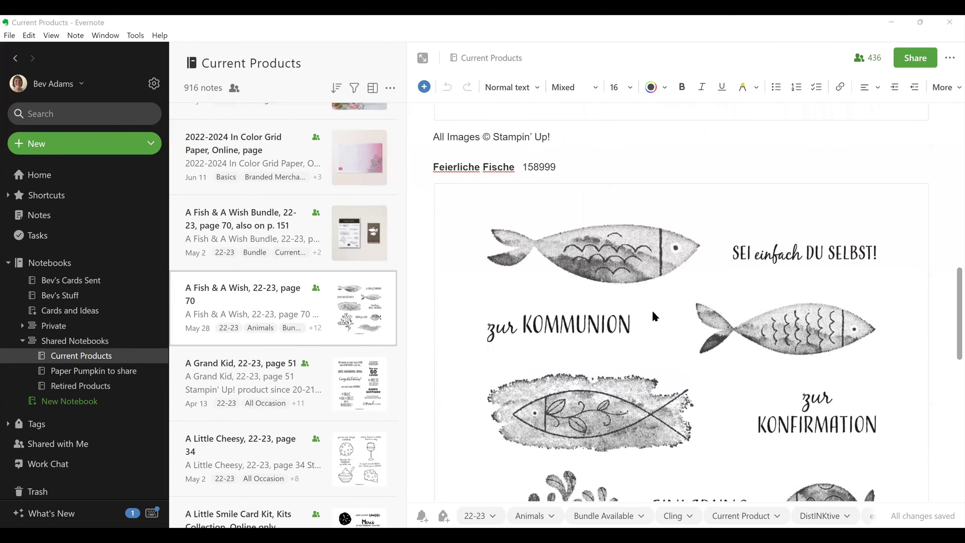
pyautogui.scroll(4, 690, 371)
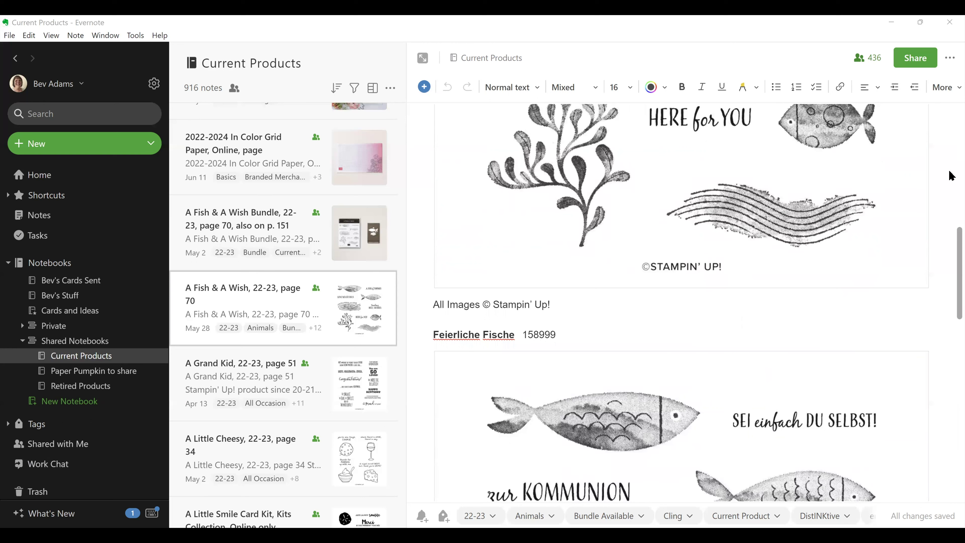
pyautogui.scroll(-15, 648, 315)
# Step: Select the Prices block, then place the cursor below the price list
pyautogui.moveTo(423, 217); pyautogui.dragTo(525, 320)
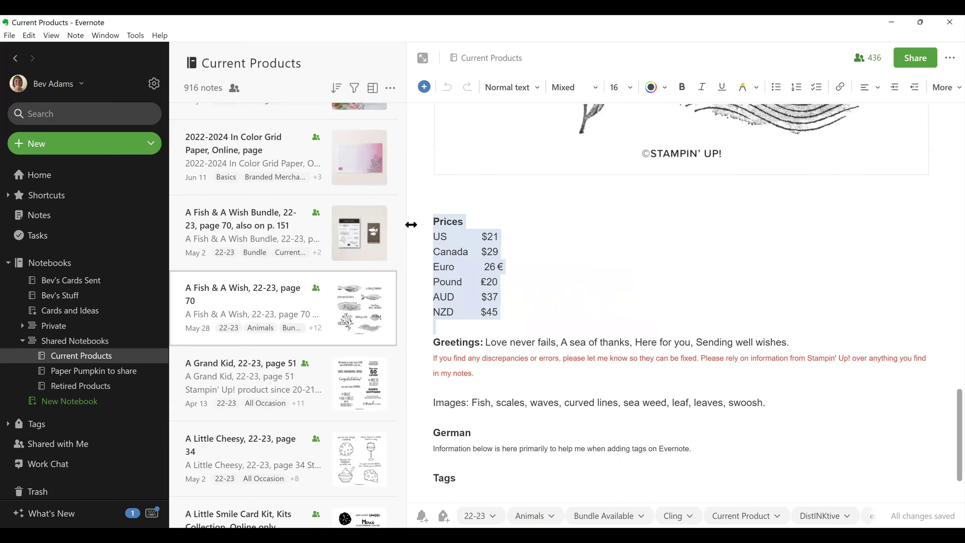
pyautogui.click(710, 292)
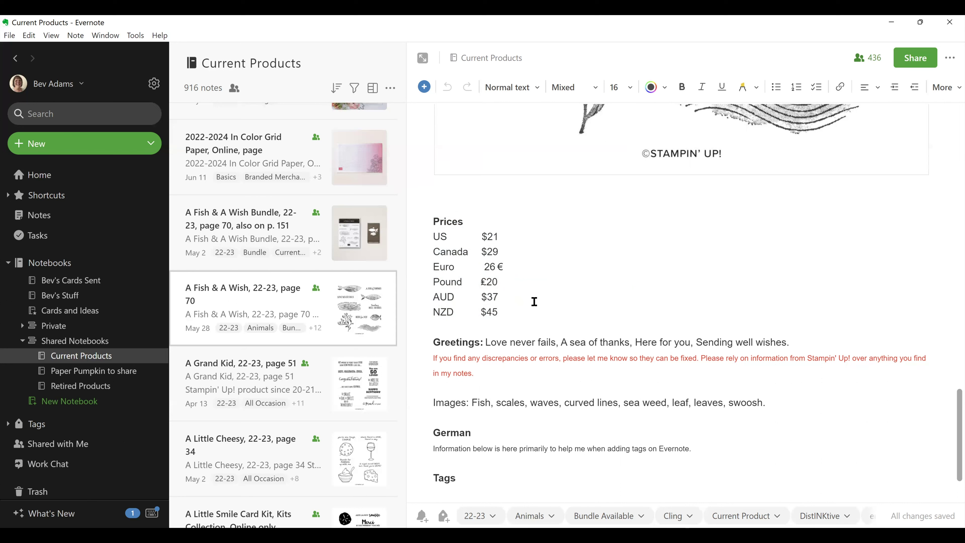
pyautogui.click(438, 329)
pyautogui.moveTo(427, 341); pyautogui.dragTo(803, 341)
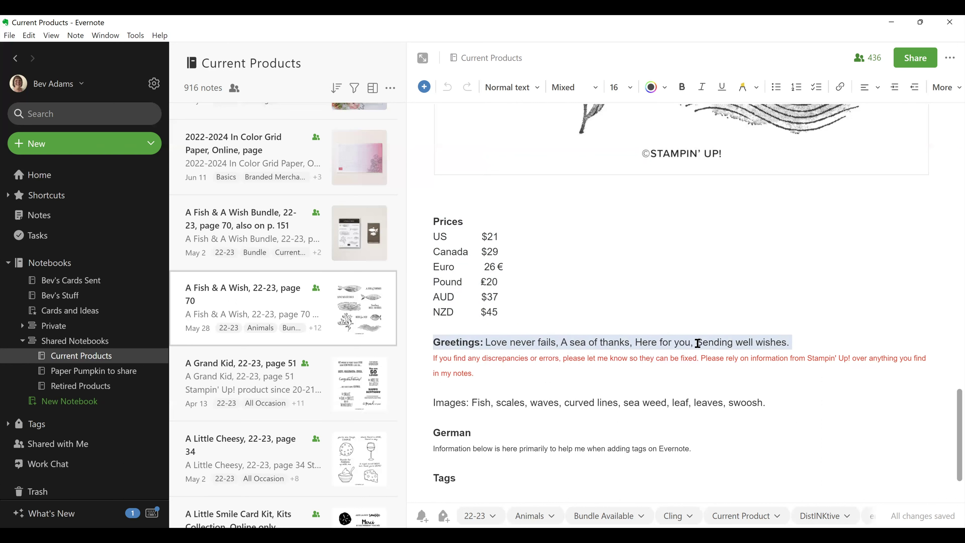
pyautogui.scroll(3, 698, 343)
pyautogui.scroll(5, 717, 291)
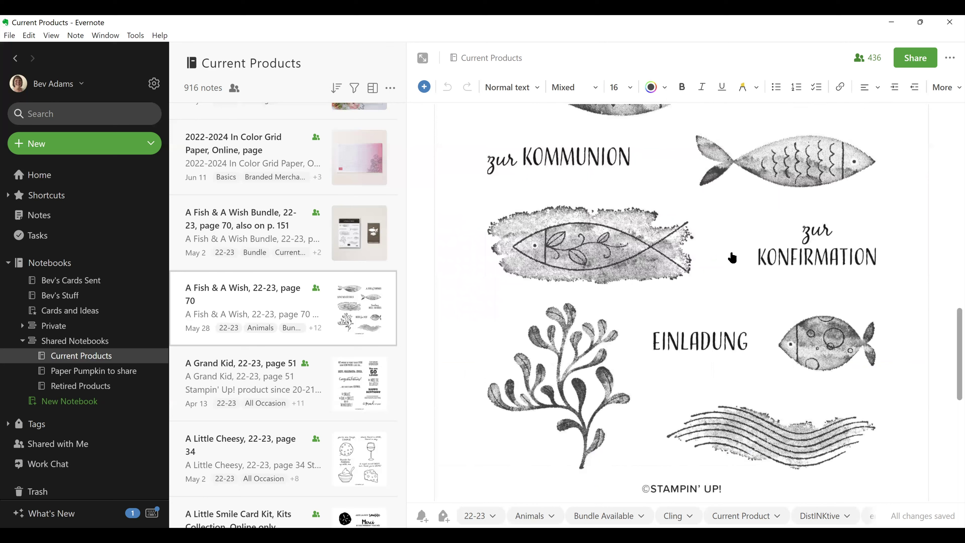
pyautogui.scroll(-7, 731, 259)
pyautogui.scroll(5, 731, 259)
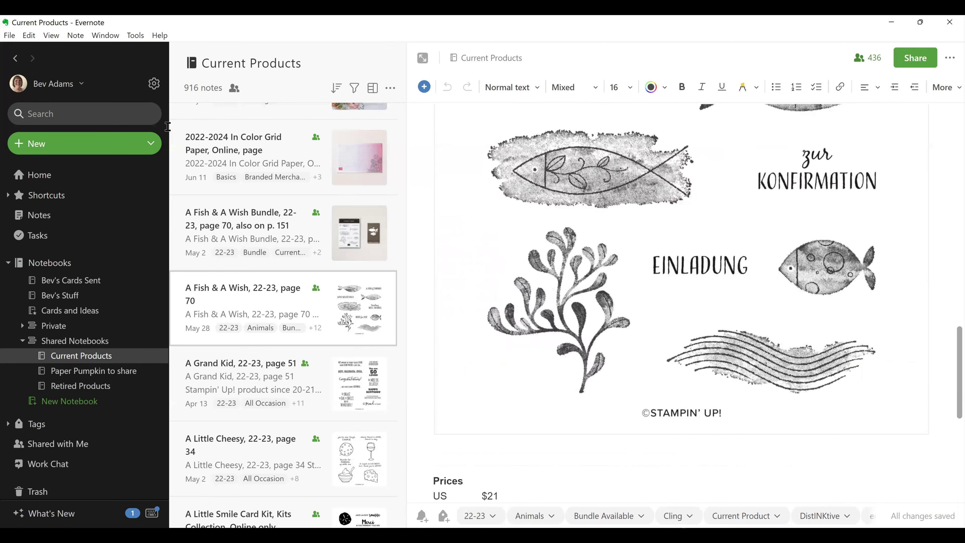
pyautogui.scroll(4, 619, 272)
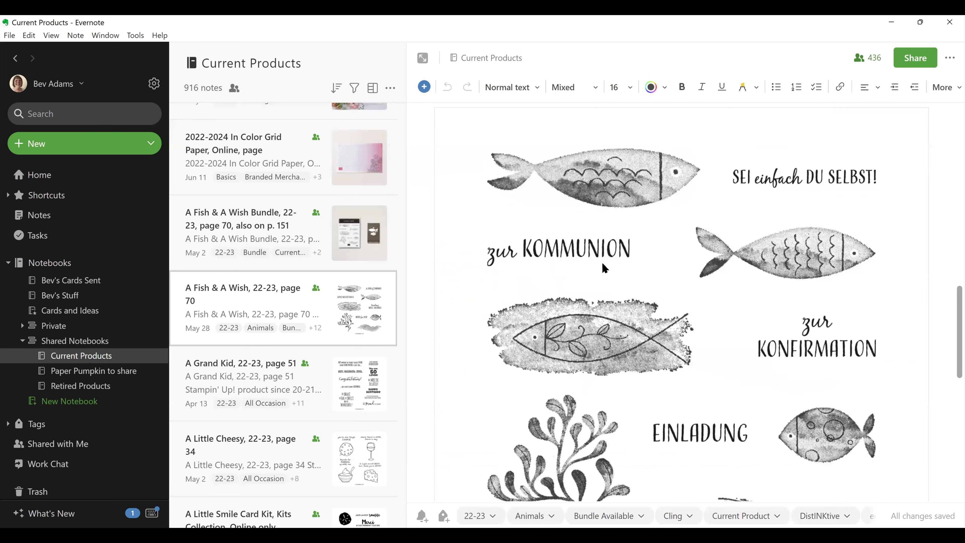
pyautogui.scroll(4, 605, 268)
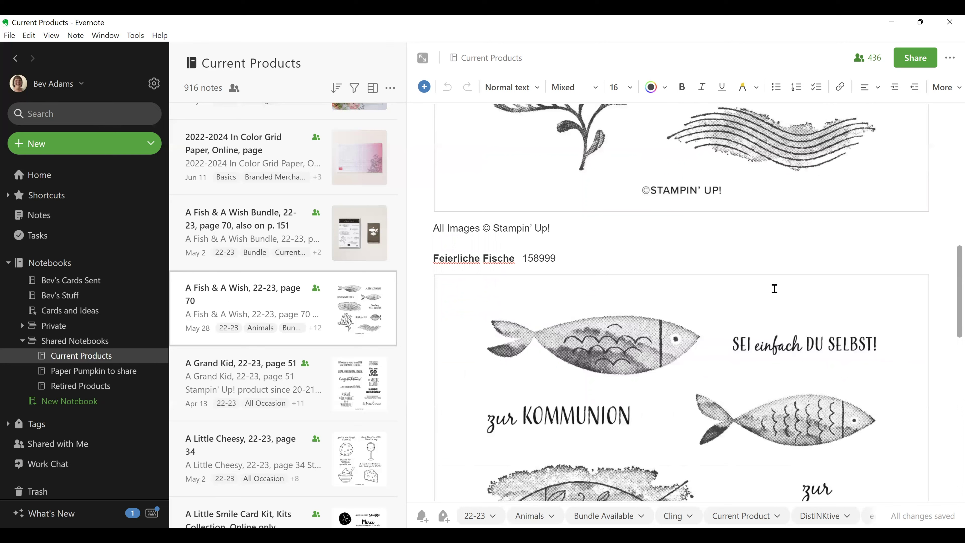
pyautogui.scroll(8, 784, 279)
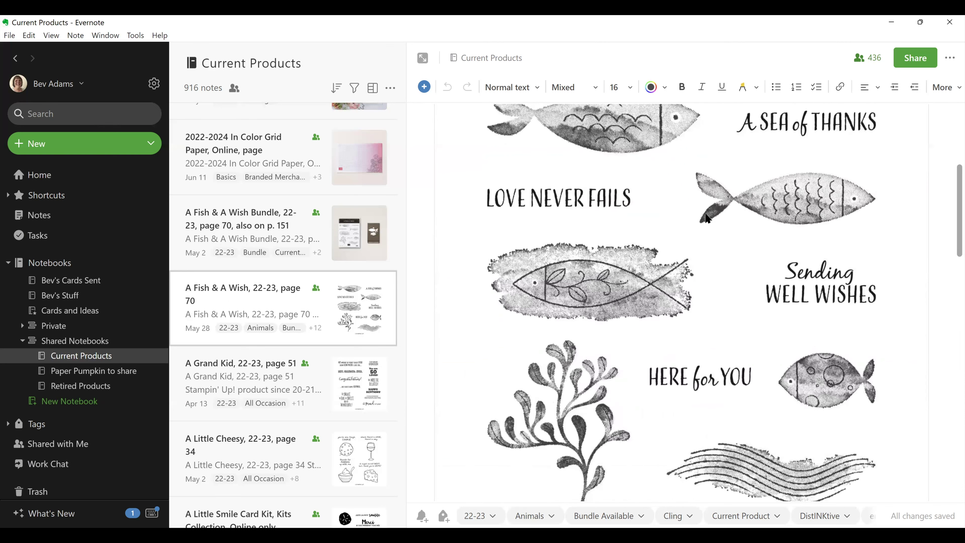
pyautogui.scroll(4, 447, 128)
pyautogui.moveTo(447, 117); pyautogui.dragTo(873, 282)
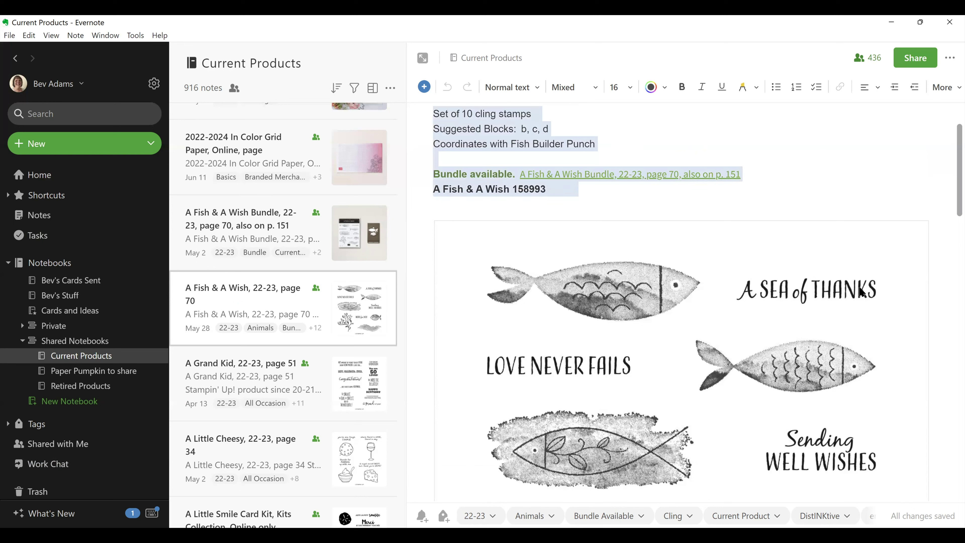
pyautogui.click(733, 306)
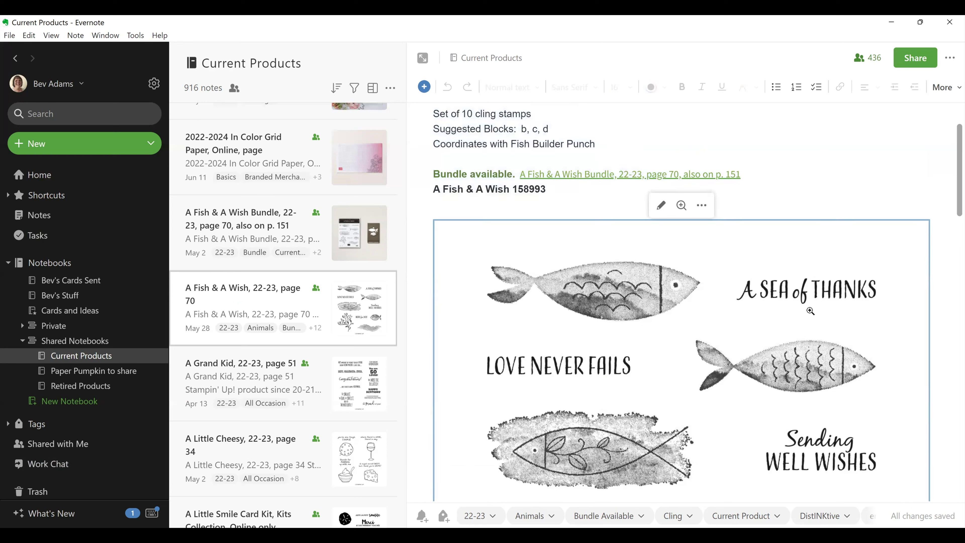
pyautogui.scroll(-3, 836, 295)
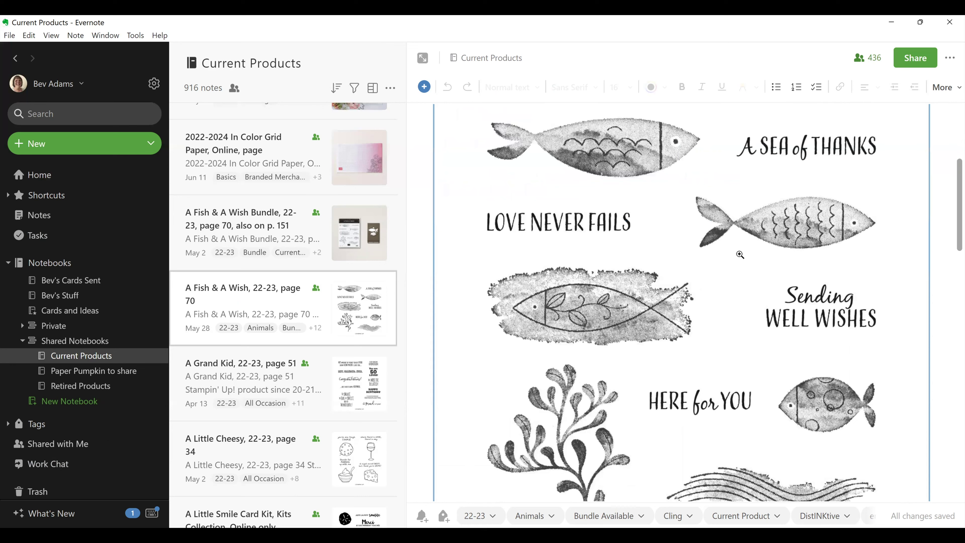
pyautogui.scroll(-1, 646, 258)
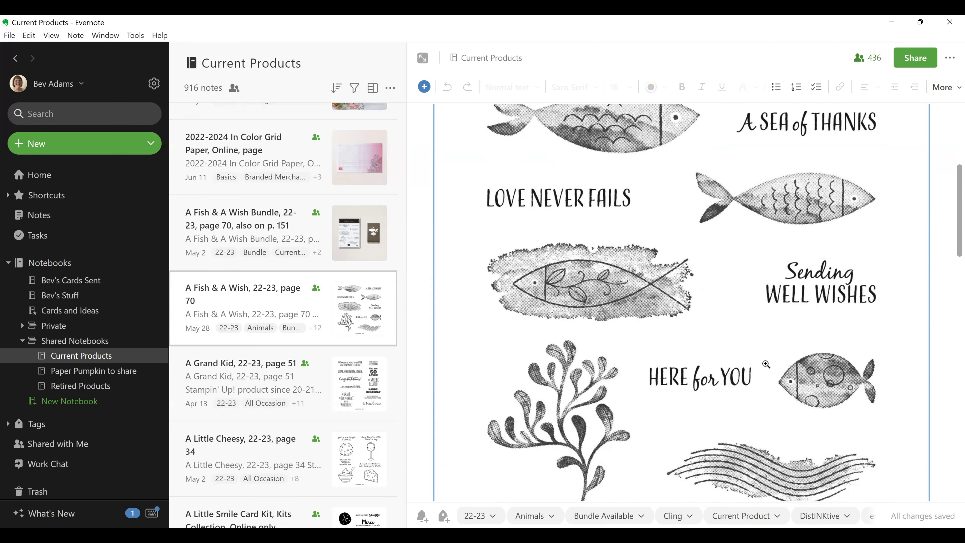
pyautogui.scroll(-1, 757, 336)
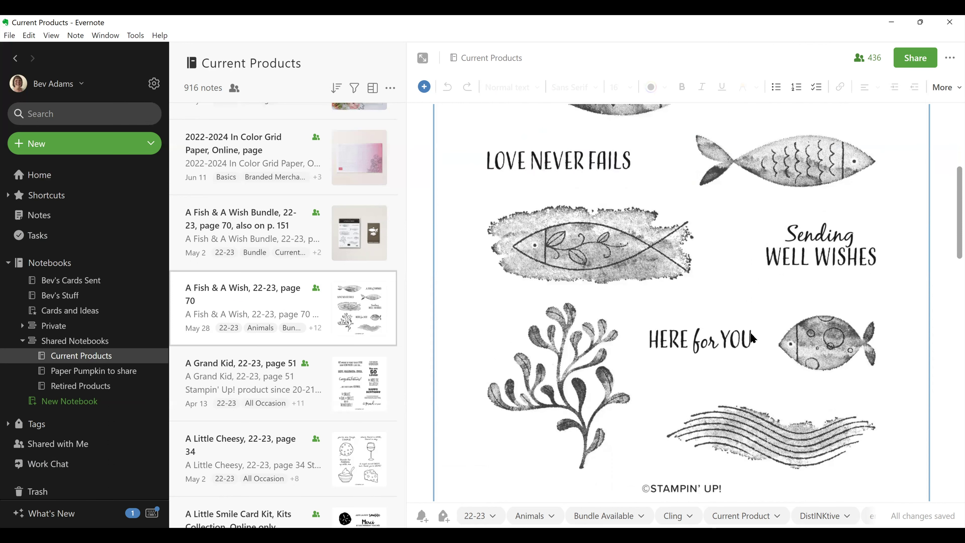
pyautogui.scroll(-10, 798, 219)
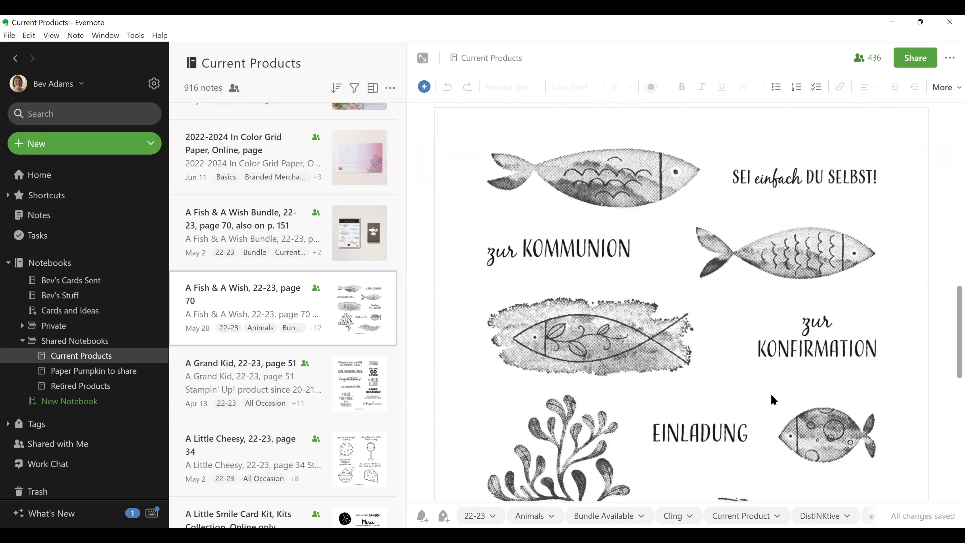
pyautogui.scroll(-5, 757, 342)
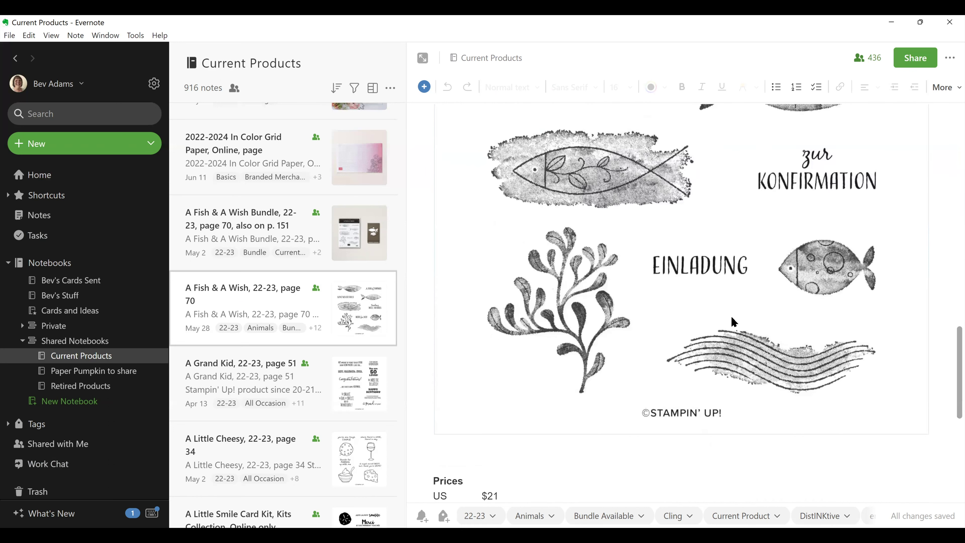
pyautogui.scroll(-10, 718, 331)
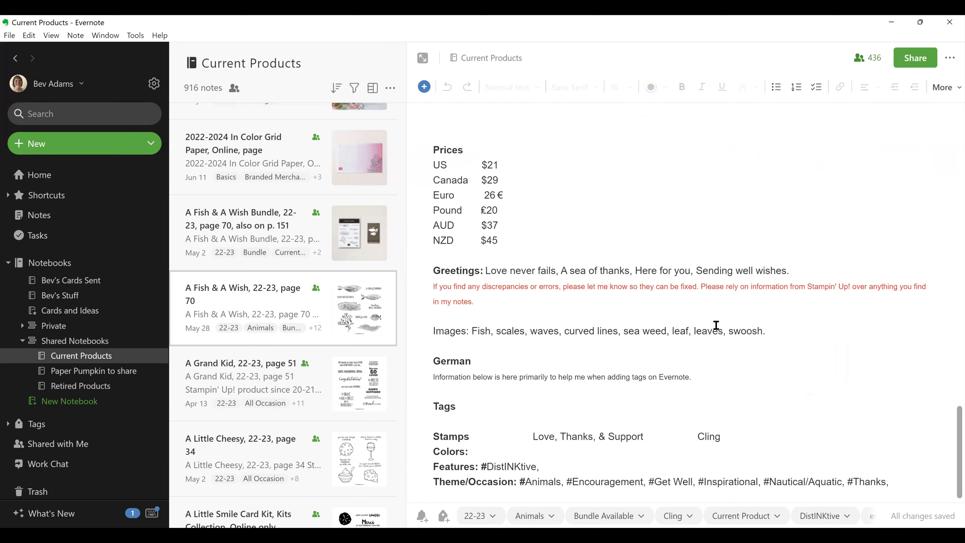
pyautogui.moveTo(793, 267); pyautogui.dragTo(481, 267)
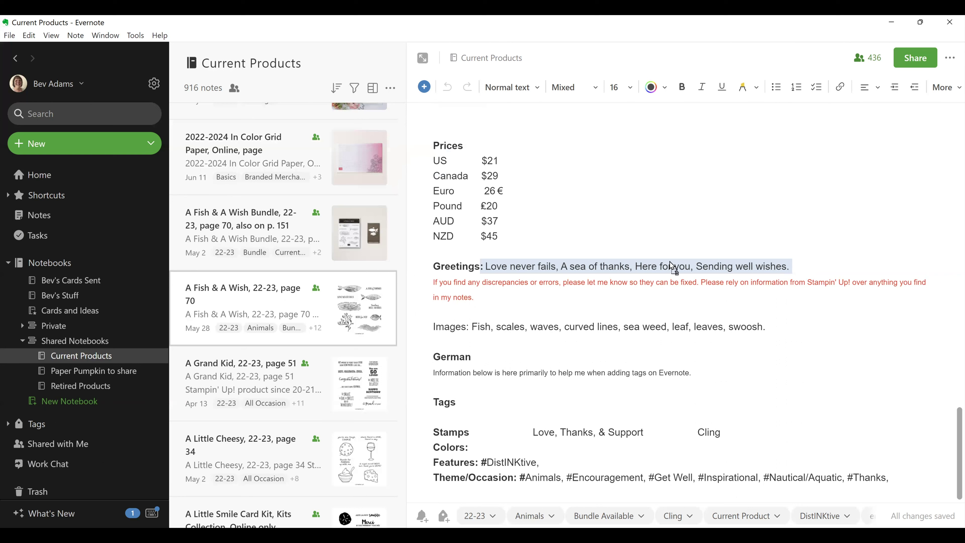
pyautogui.click(802, 266)
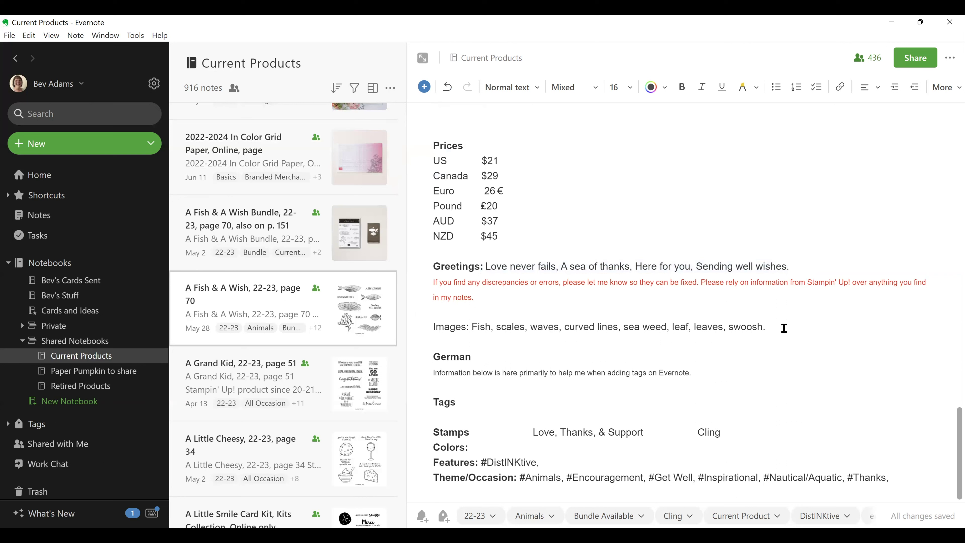
pyautogui.moveTo(783, 328); pyautogui.dragTo(420, 325)
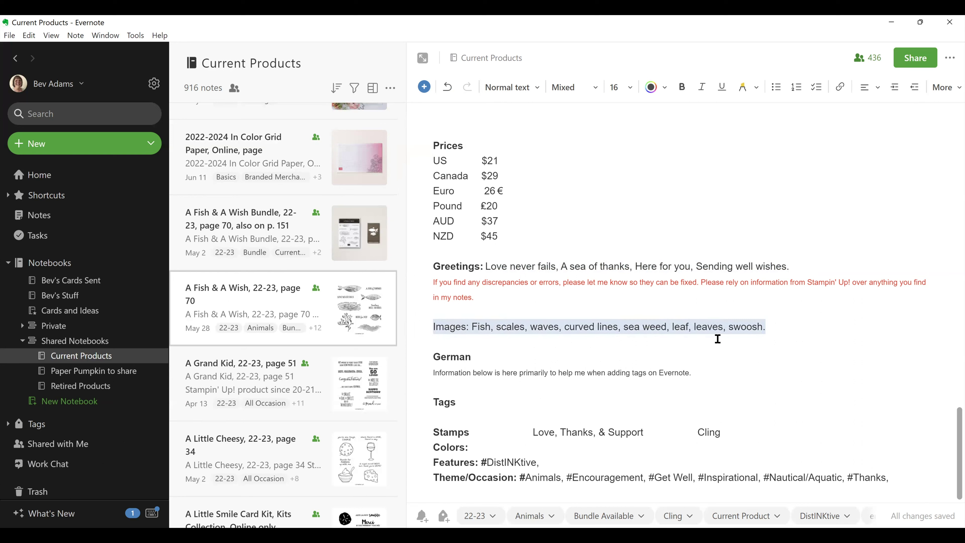
pyautogui.click(783, 328)
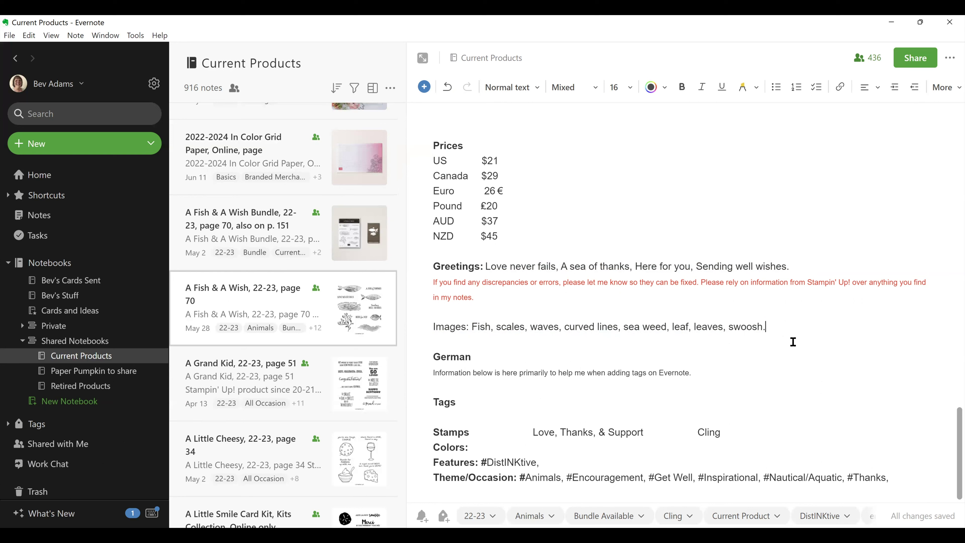
pyautogui.click(777, 359)
pyautogui.tripleClick(703, 372)
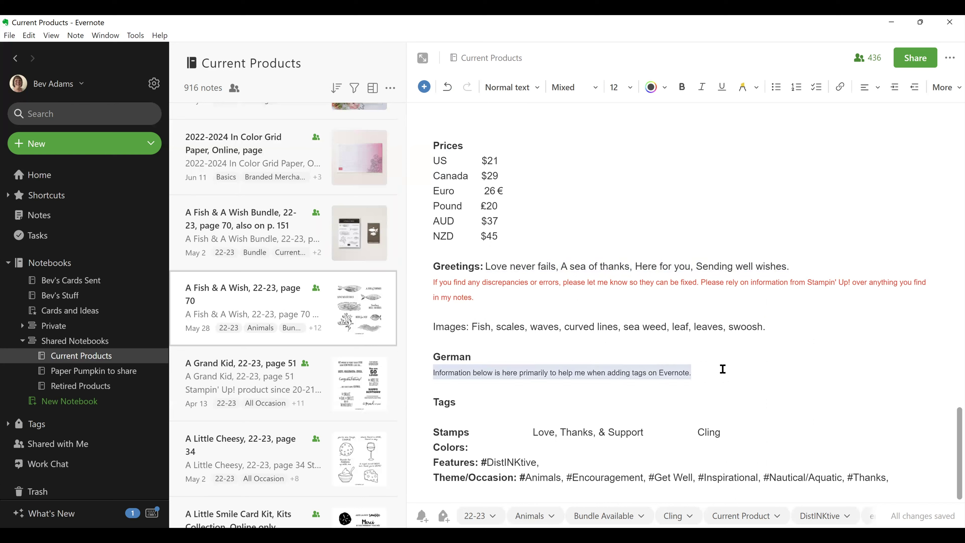
pyautogui.scroll(4, 592, 376)
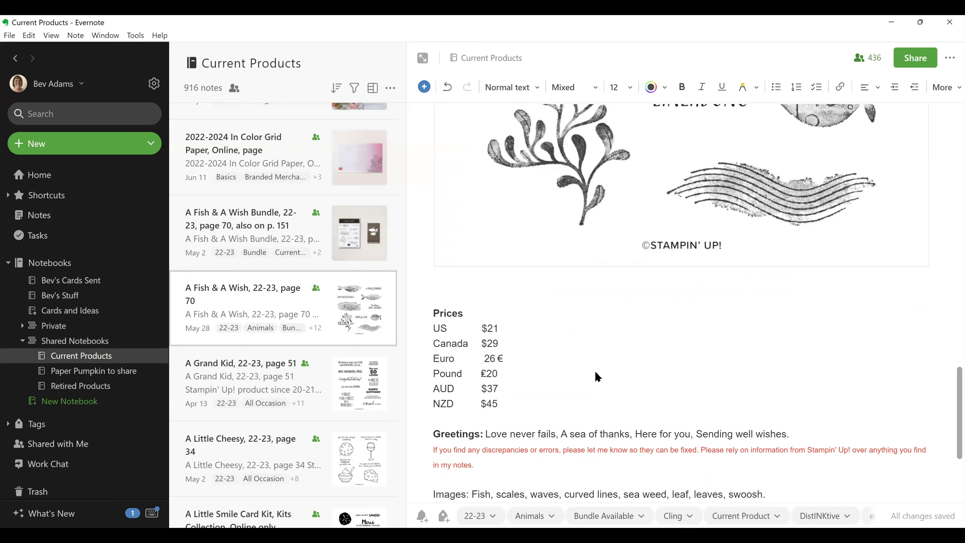
pyautogui.scroll(4, 808, 280)
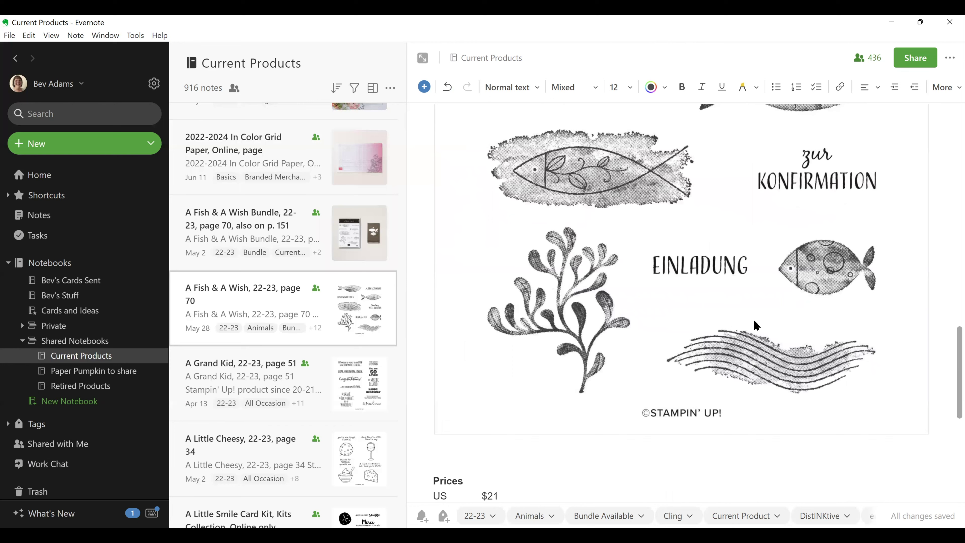
pyautogui.scroll(2, 756, 326)
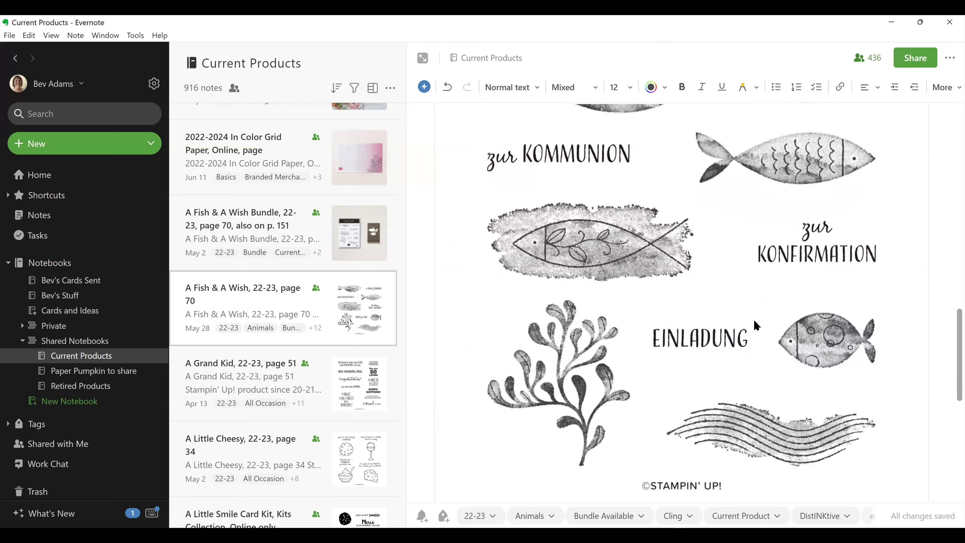
pyautogui.scroll(3, 753, 319)
pyautogui.scroll(-12, 753, 319)
pyautogui.moveTo(433, 433); pyautogui.dragTo(910, 484)
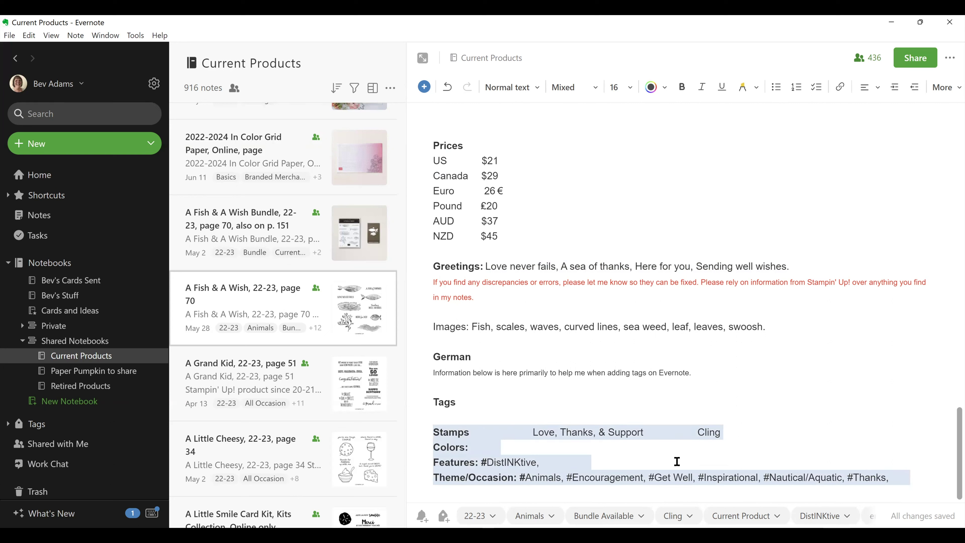
pyautogui.click(639, 459)
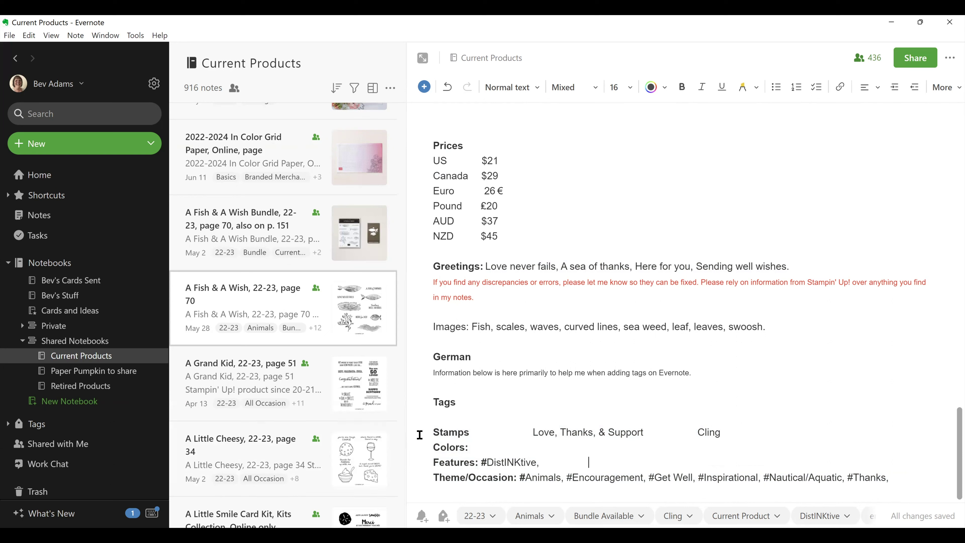
pyautogui.click(429, 433)
pyautogui.doubleClick(453, 433)
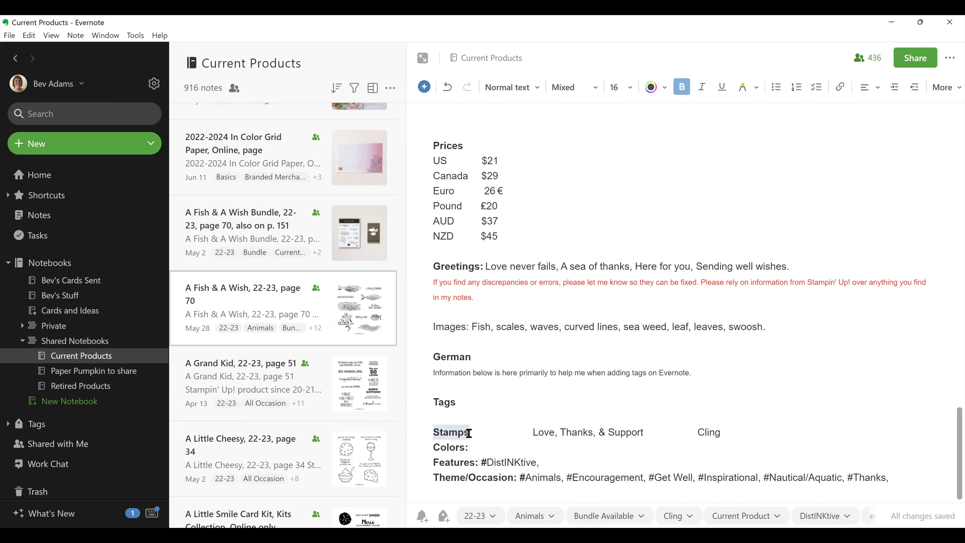
pyautogui.moveTo(532, 433); pyautogui.dragTo(646, 431)
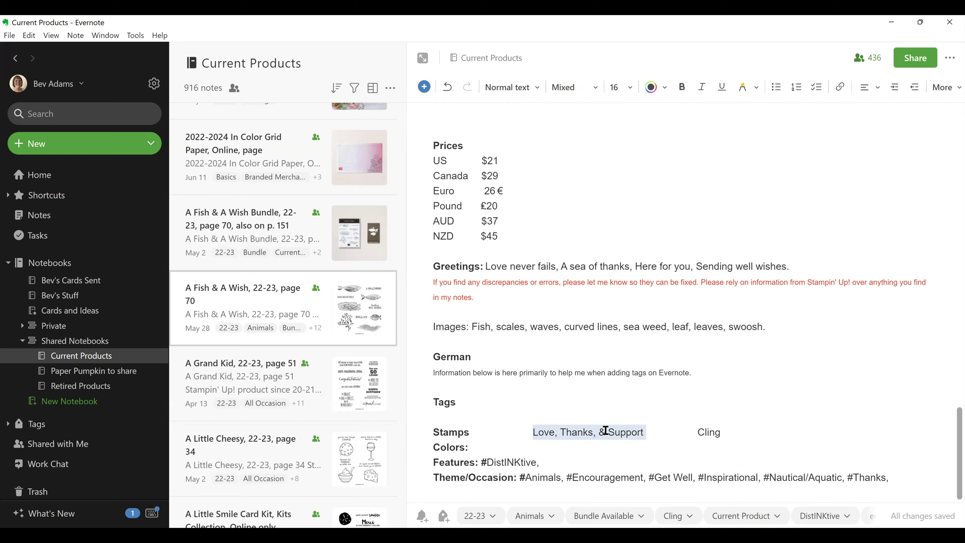
pyautogui.moveTo(732, 432); pyautogui.dragTo(695, 427)
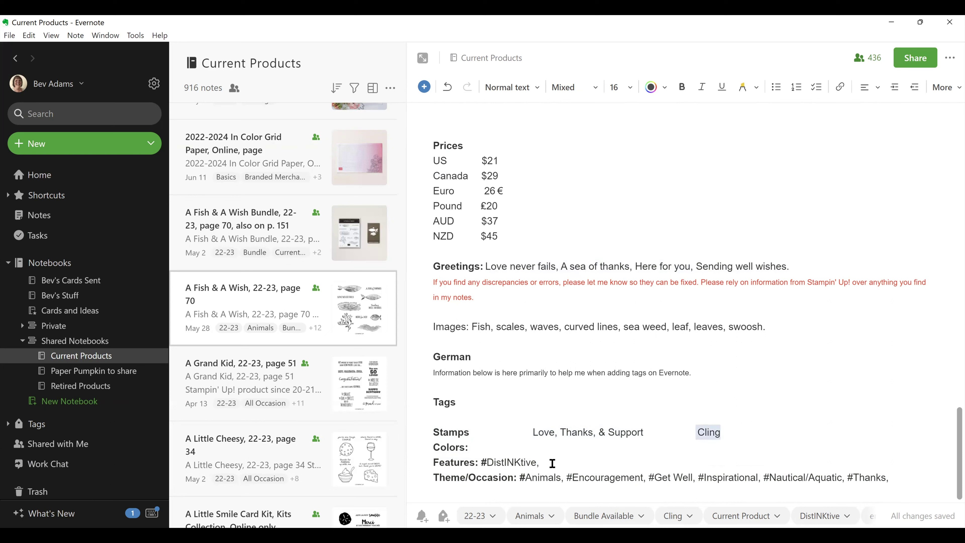
pyautogui.moveTo(552, 463); pyautogui.dragTo(478, 462)
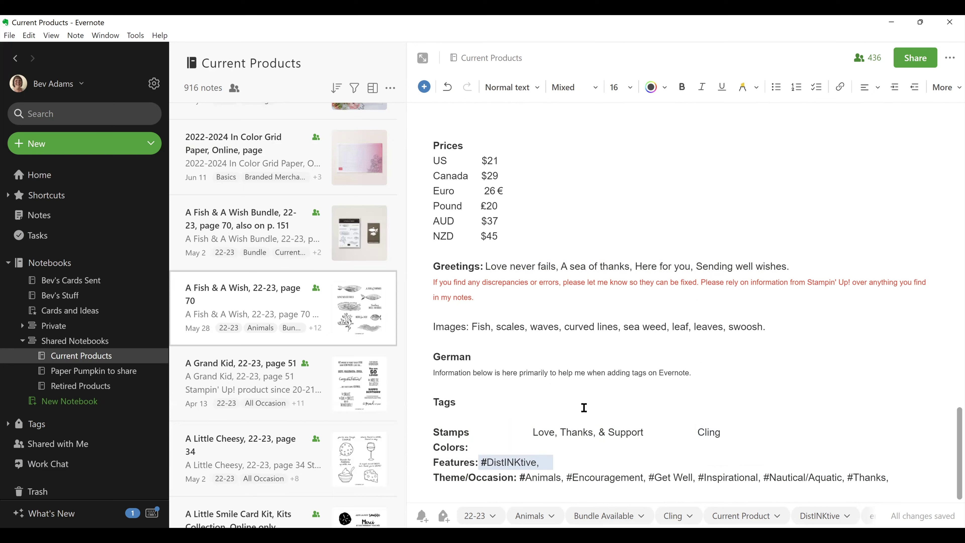
pyautogui.scroll(4, 585, 409)
pyautogui.scroll(4, 595, 398)
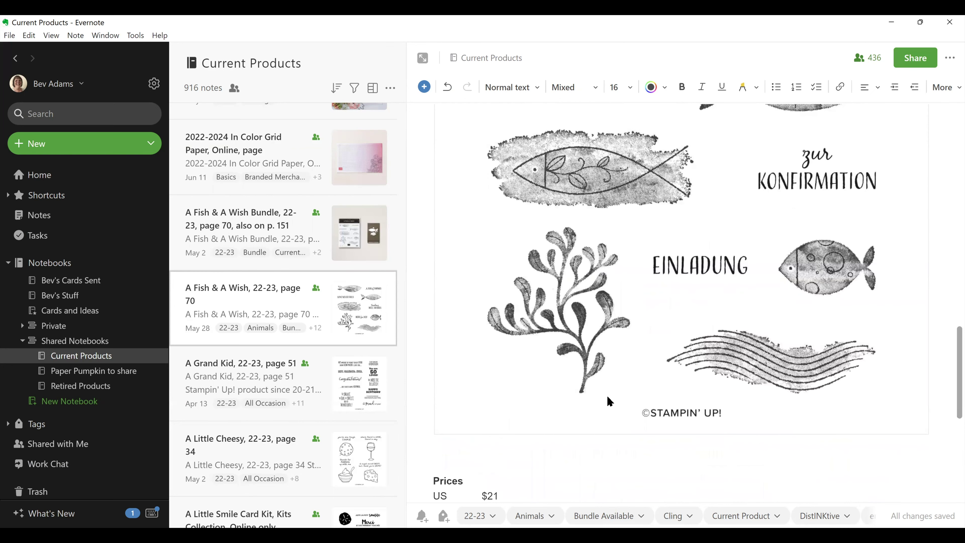
pyautogui.scroll(-3, 604, 402)
pyautogui.scroll(-5, 600, 400)
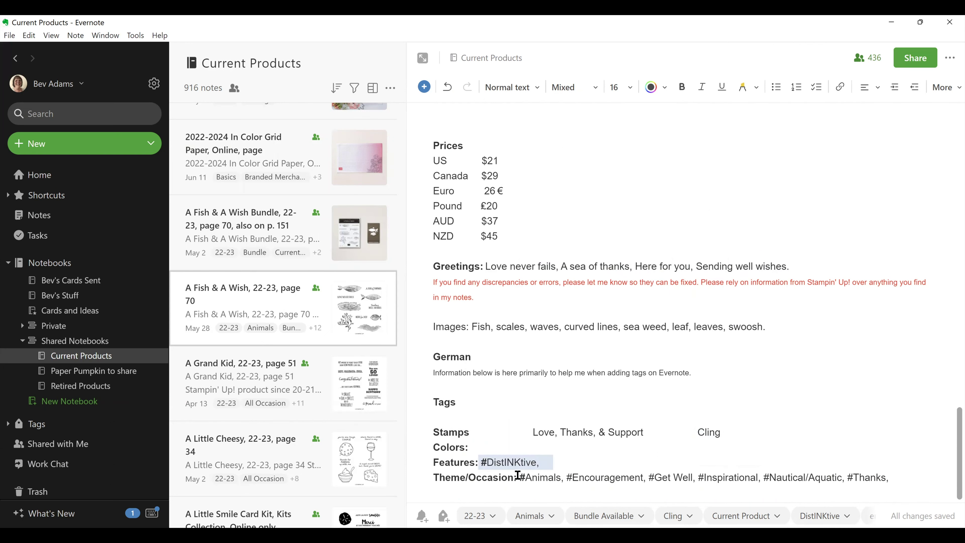
pyautogui.moveTo(567, 477); pyautogui.dragTo(637, 476)
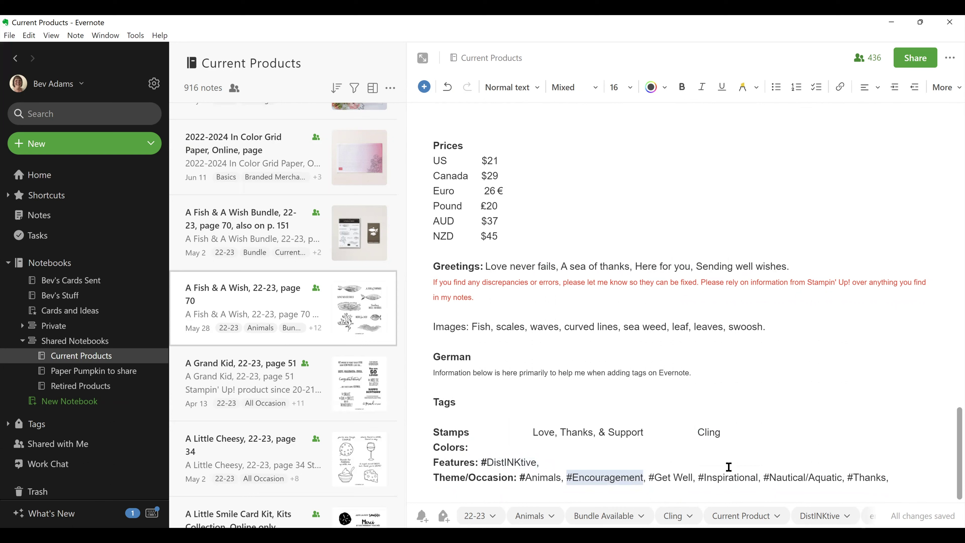
pyautogui.moveTo(650, 478); pyautogui.dragTo(666, 476)
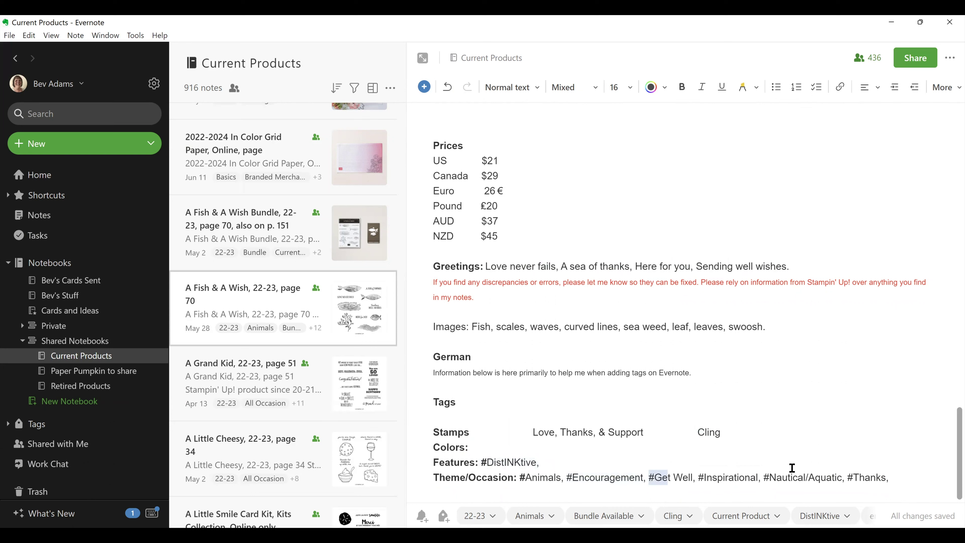
pyautogui.moveTo(769, 477); pyautogui.dragTo(842, 478)
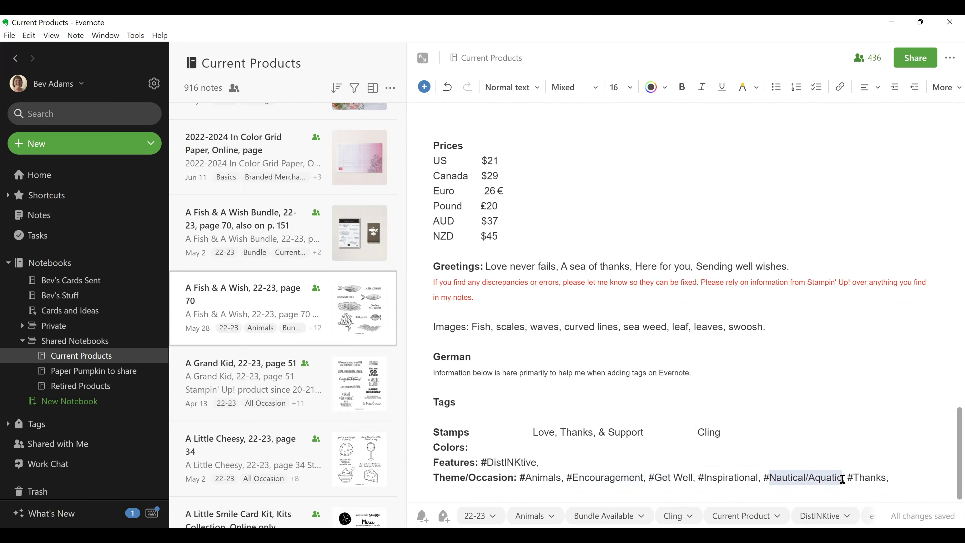
pyautogui.click(951, 60)
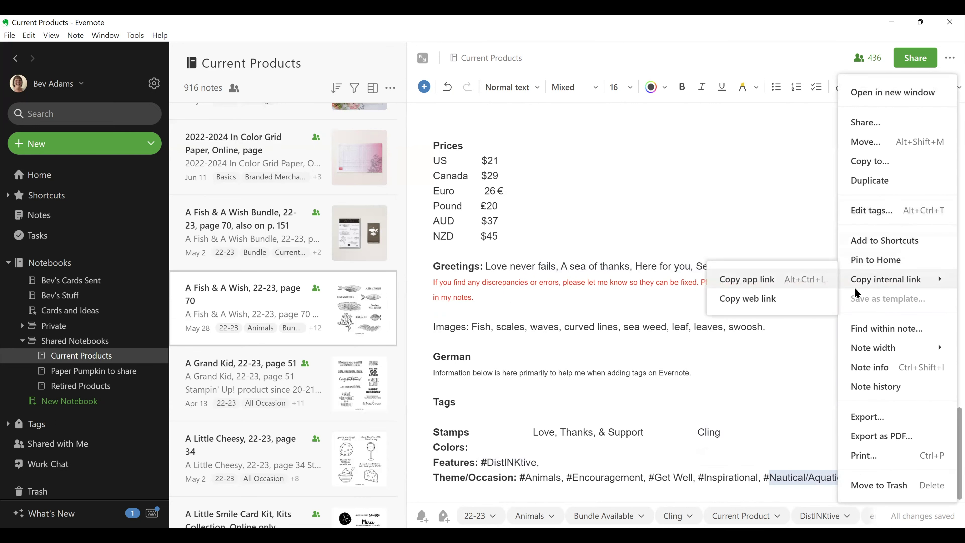
pyautogui.click(868, 209)
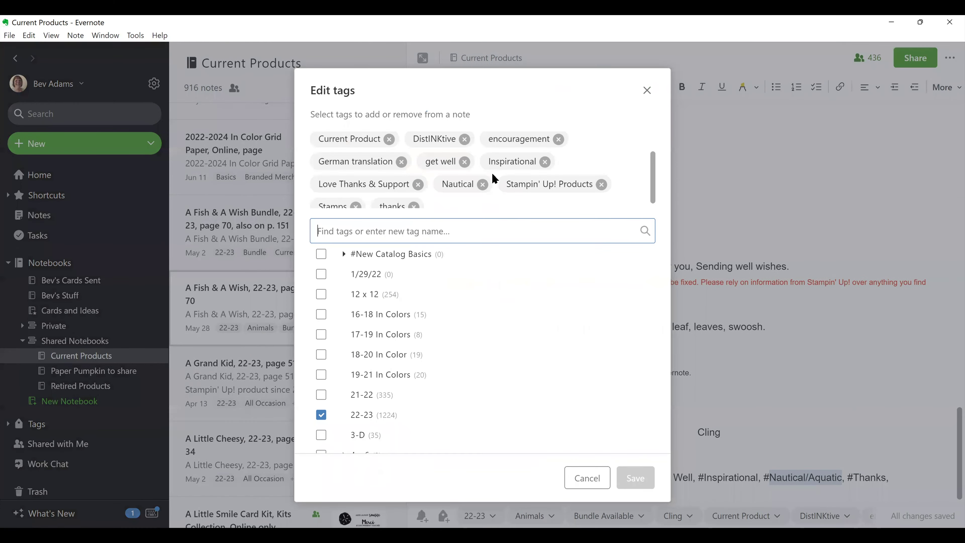
pyautogui.scroll(2, 492, 173)
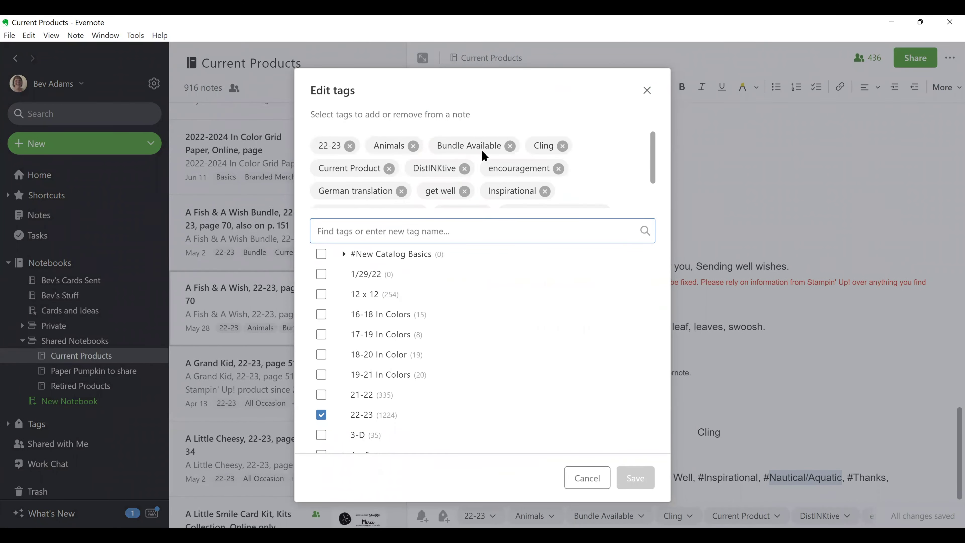
pyautogui.scroll(-2, 382, 168)
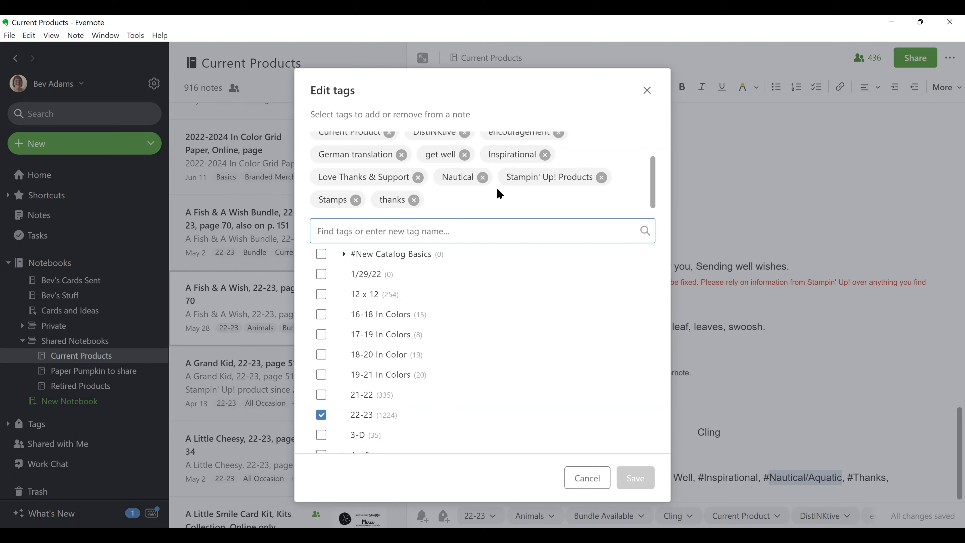
pyautogui.scroll(2, 499, 188)
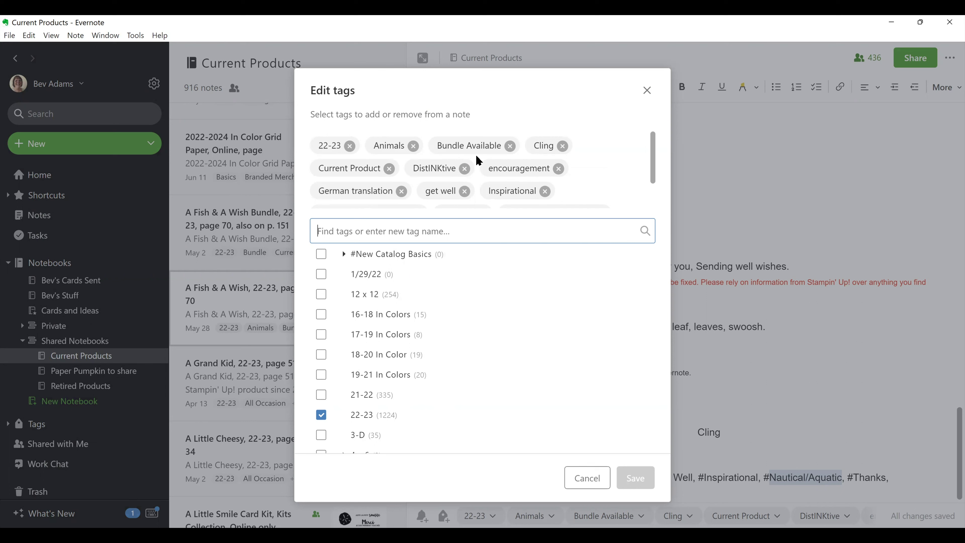
pyautogui.scroll(-1, 576, 177)
pyautogui.press('Escape')
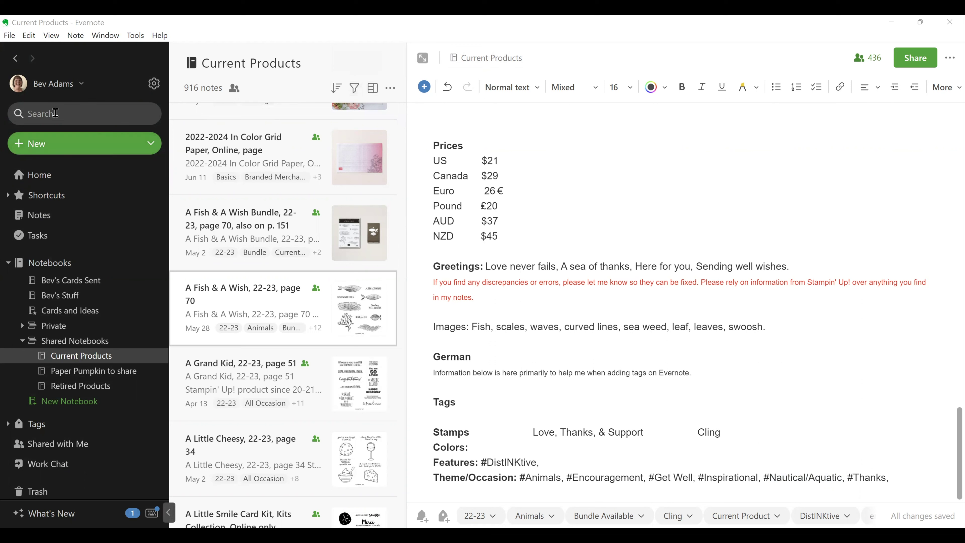
# Step: Filter the Current Products notes by the Stamps tag
pyautogui.click(55, 112)
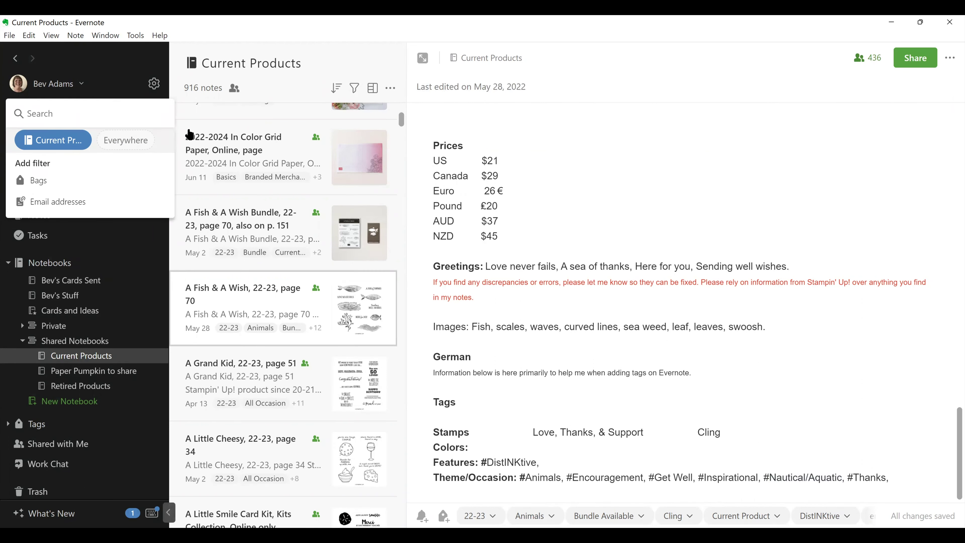
pyautogui.press('Escape')
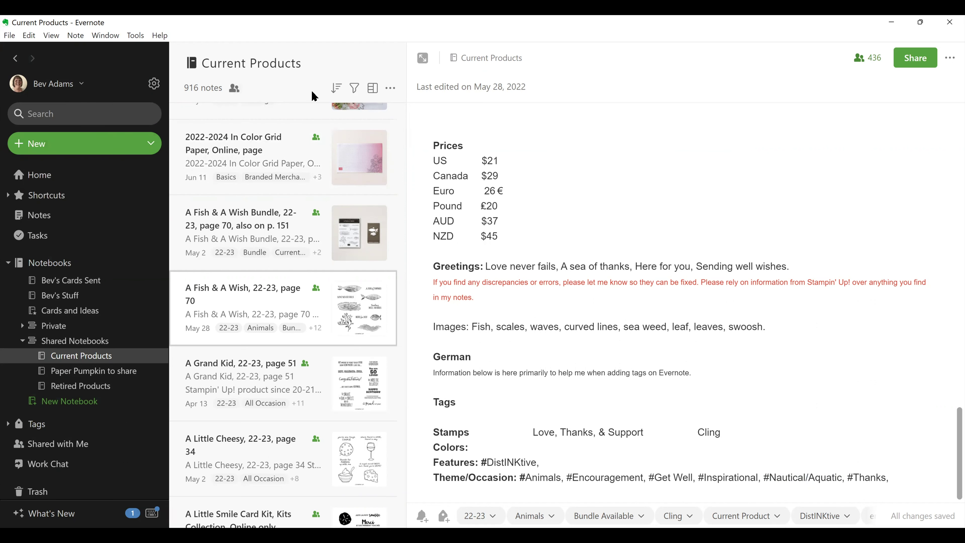
pyautogui.click(356, 91)
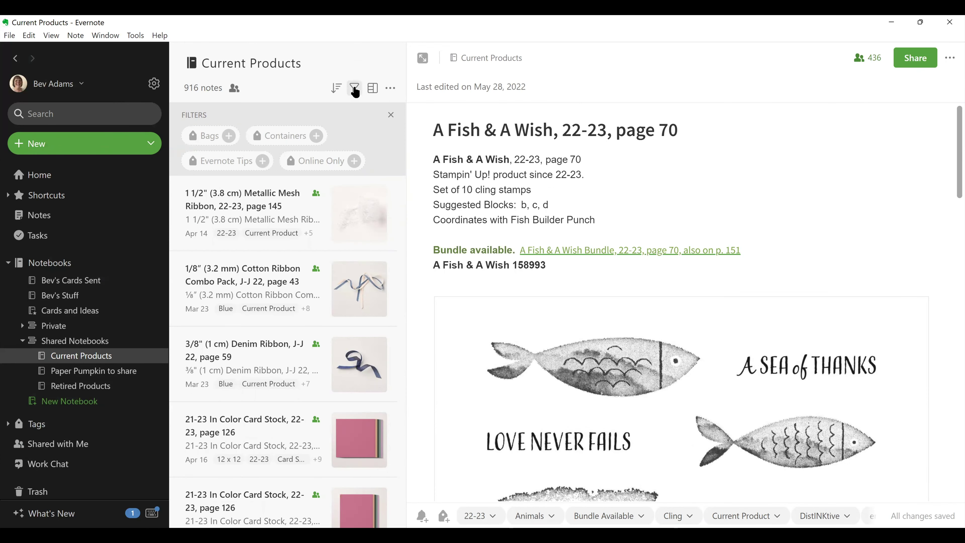
pyautogui.click(356, 89)
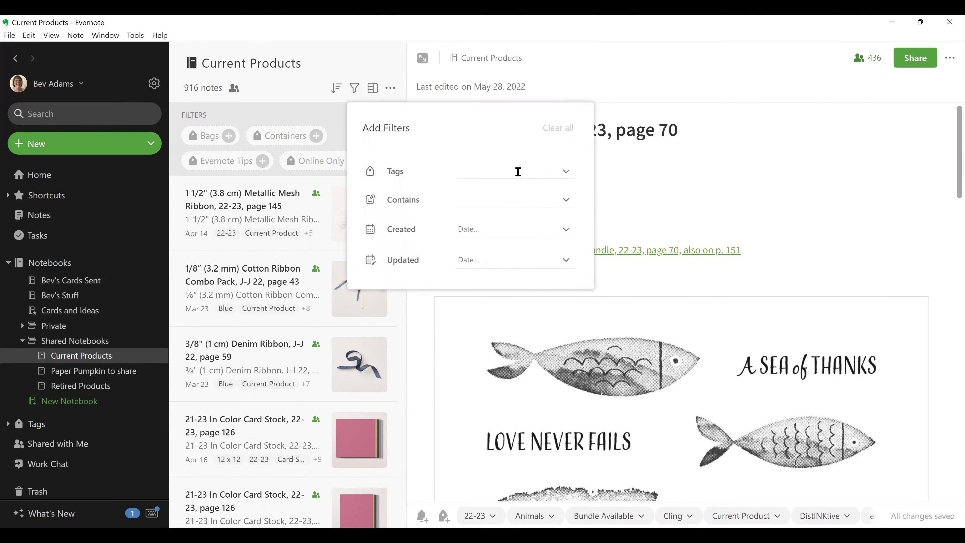
pyautogui.click(570, 177)
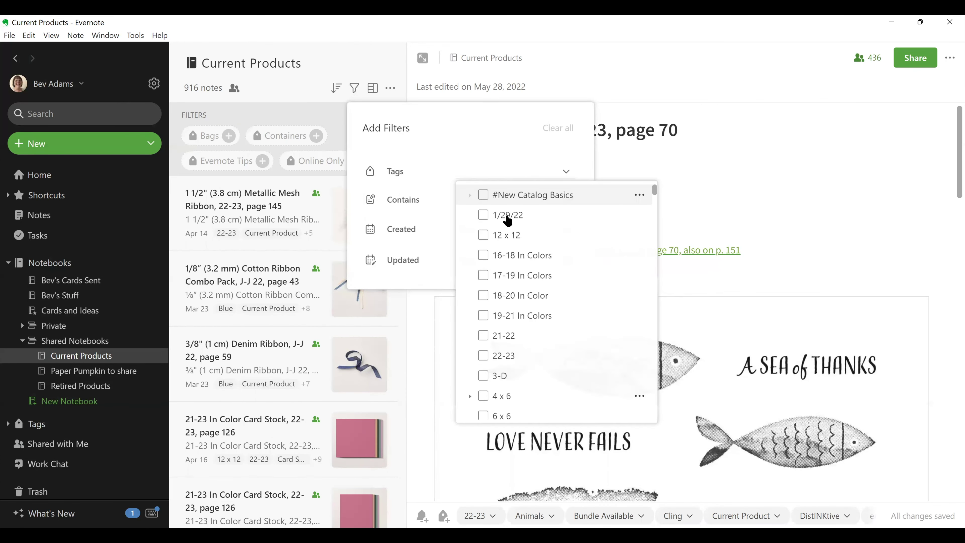
pyautogui.scroll(-15, 489, 310)
pyautogui.scroll(-5, 509, 333)
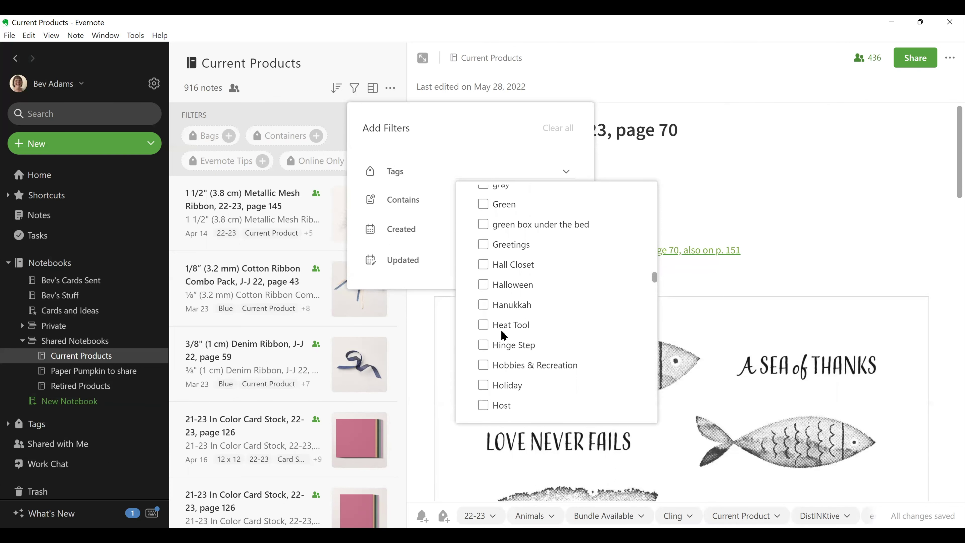
pyautogui.scroll(-10, 496, 325)
pyautogui.scroll(-10, 496, 328)
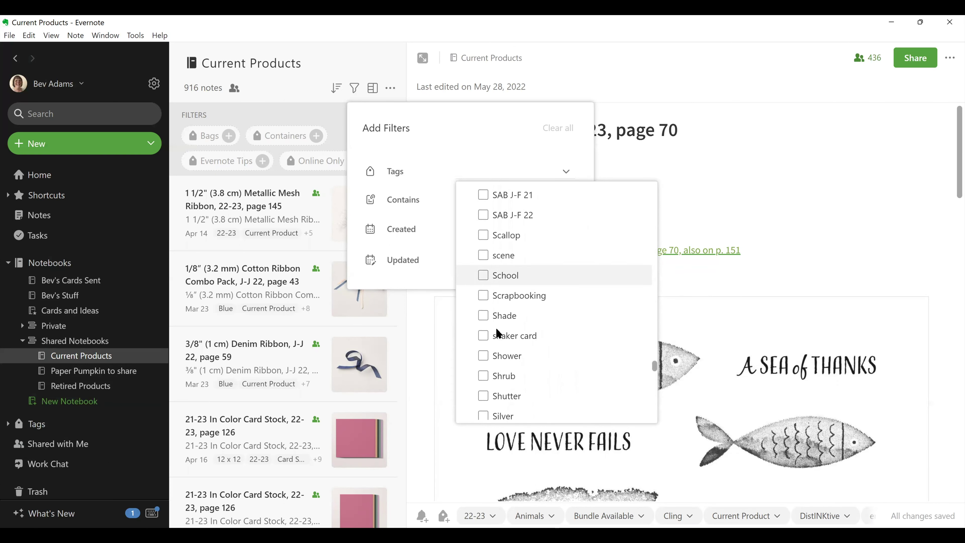
pyautogui.scroll(8, 495, 320)
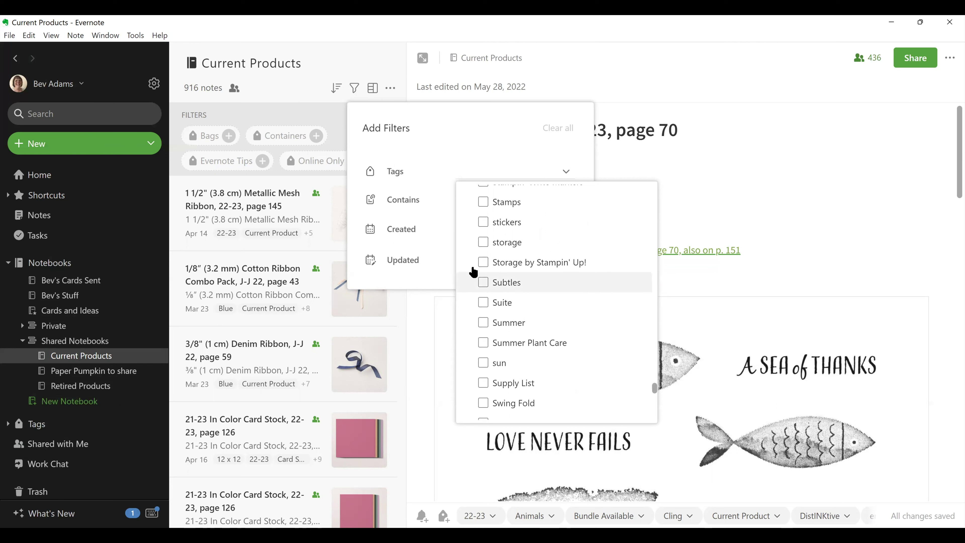
pyautogui.click(483, 202)
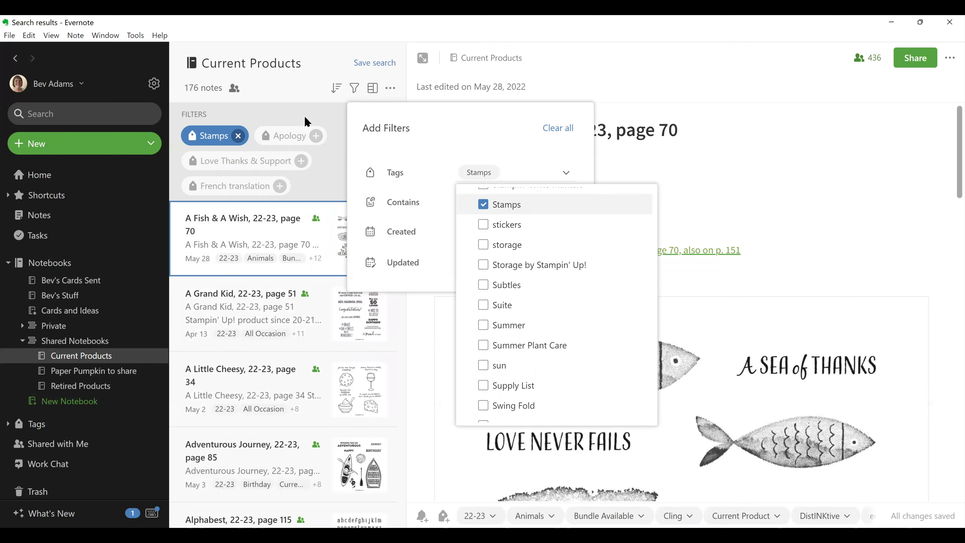
# Step: Add Photopolymer to the tag filter alongside Stamps
pyautogui.scroll(10, 517, 265)
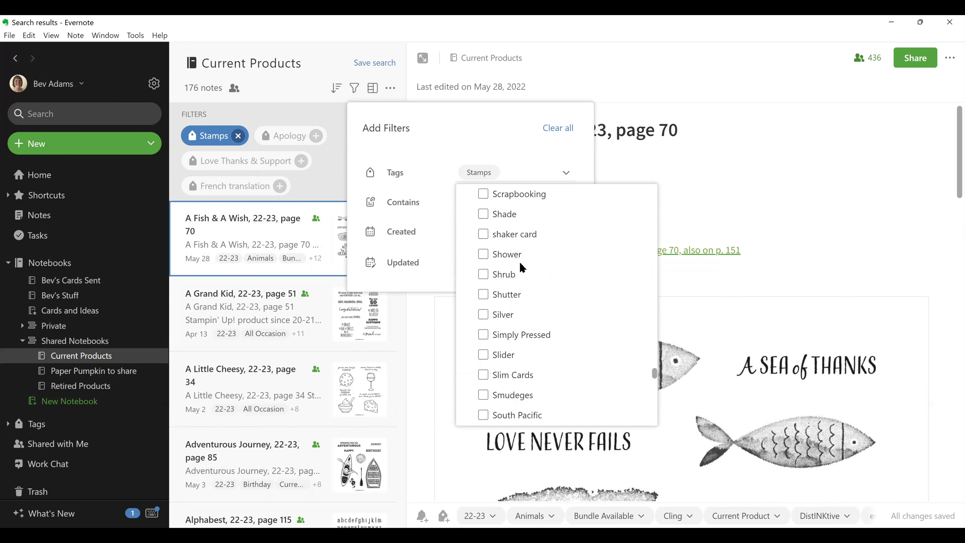
pyautogui.scroll(10, 519, 260)
pyautogui.scroll(3, 485, 276)
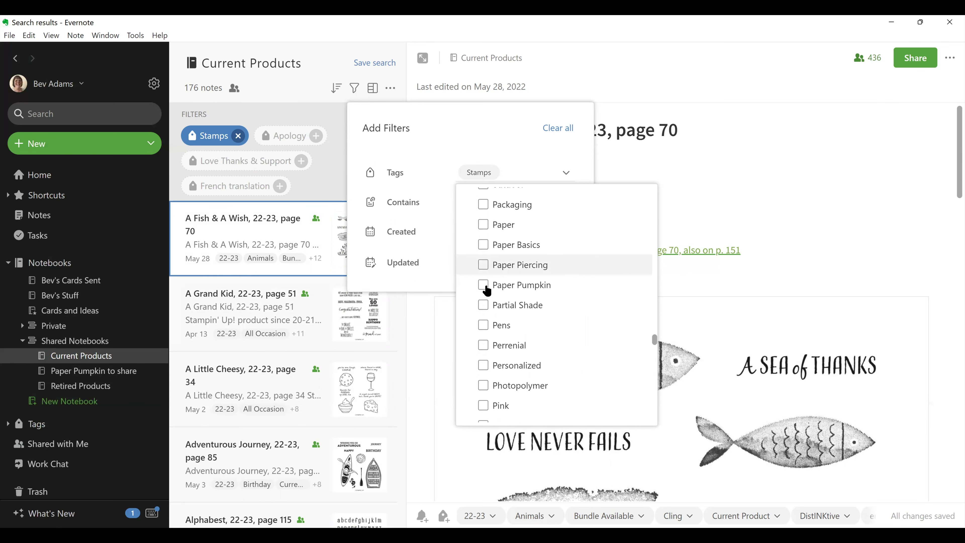
pyautogui.click(488, 388)
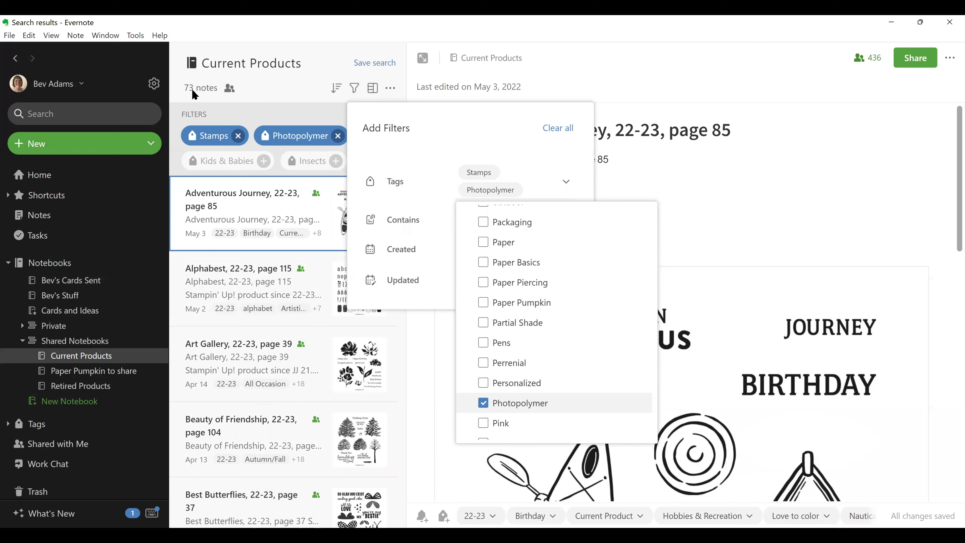
# Step: Add the kids tag to the Stamps and Photopolymer filter
pyautogui.scroll(10, 490, 312)
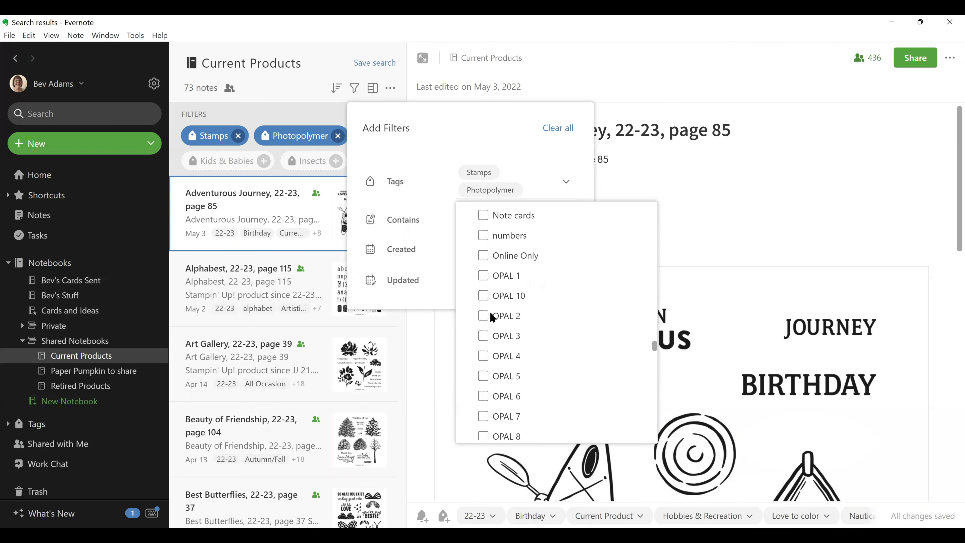
pyautogui.scroll(15, 498, 304)
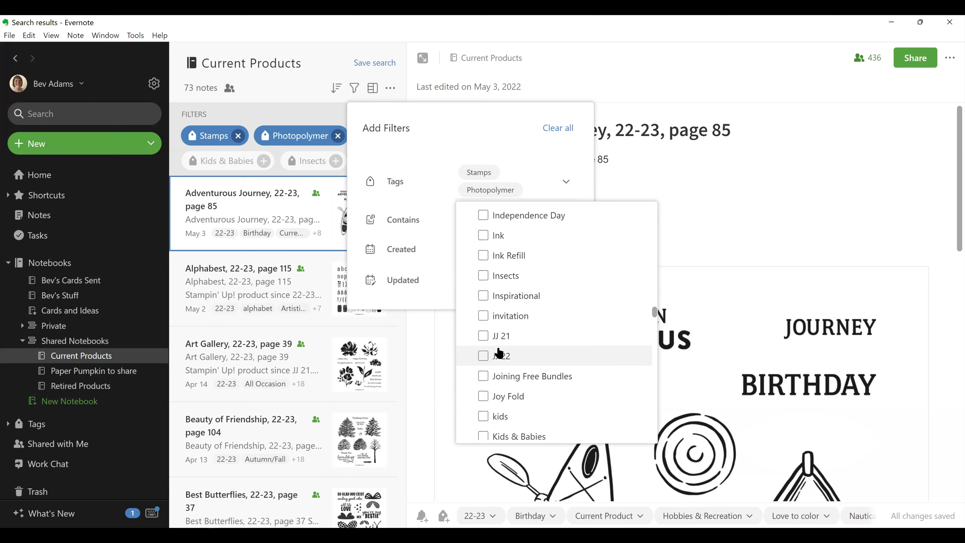
pyautogui.scroll(-2, 494, 351)
pyautogui.scroll(-3, 493, 358)
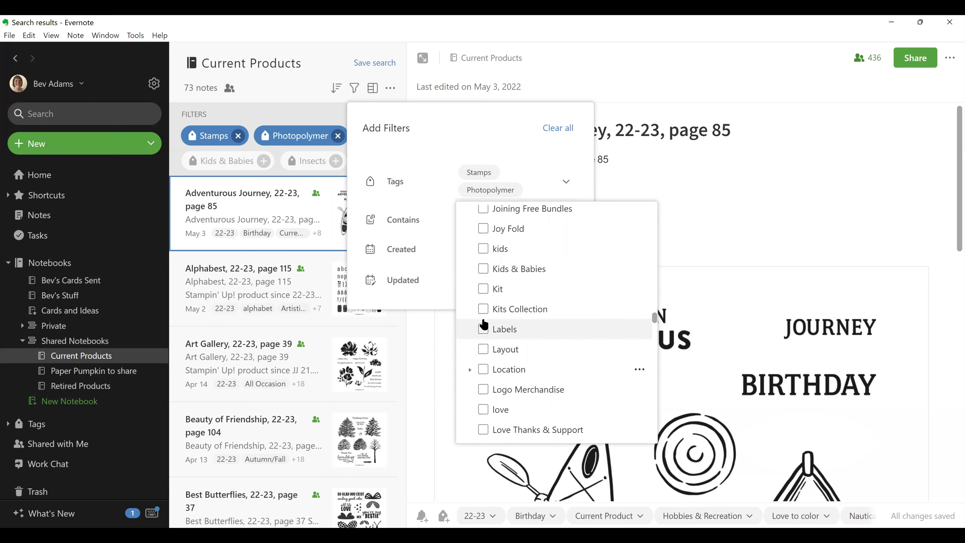
pyautogui.click(484, 250)
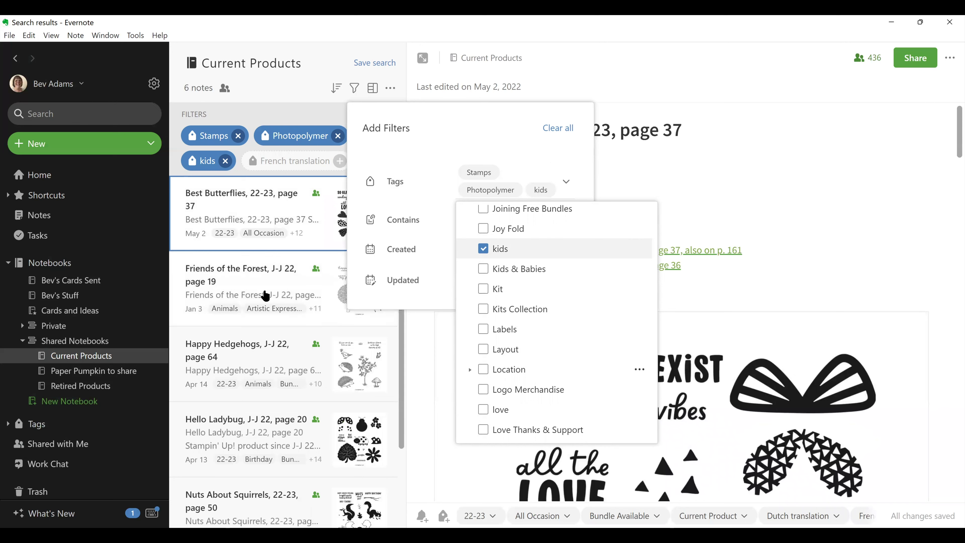
# Step: Add the Birthday and Animals tags, leaving only Nuts About Squirrels, 22-23, page 50
pyautogui.scroll(-1, 276, 321)
pyautogui.scroll(-1, 276, 322)
pyautogui.scroll(1, 276, 318)
pyautogui.scroll(-1, 277, 311)
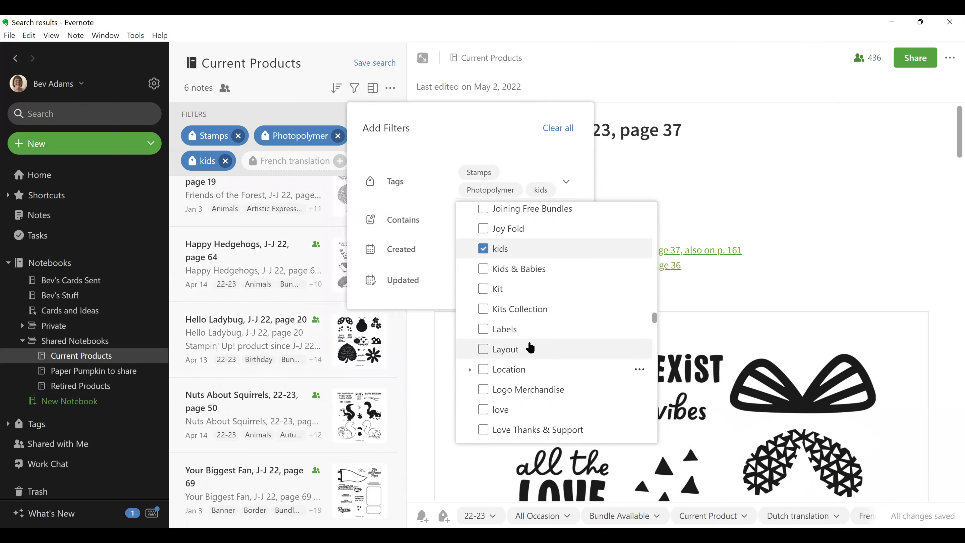
pyautogui.scroll(15, 530, 348)
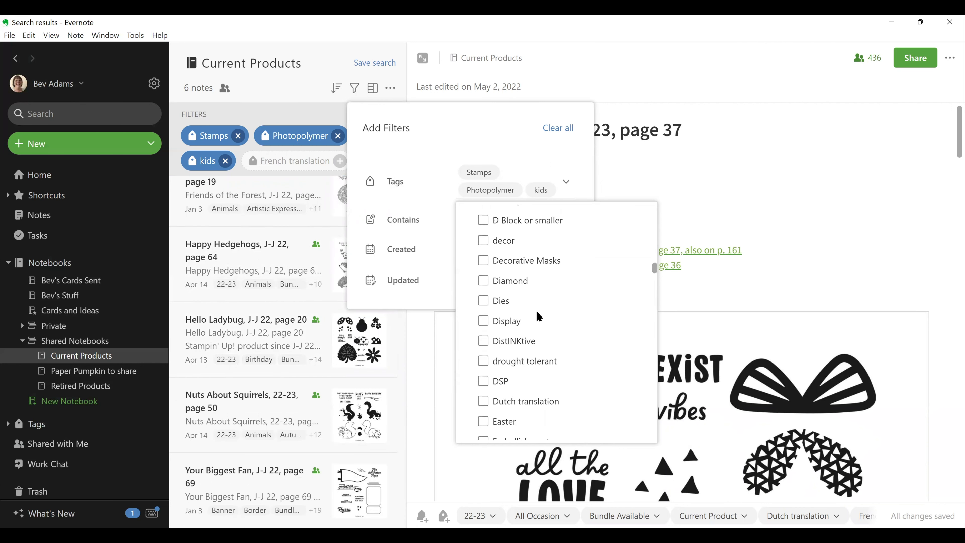
pyautogui.scroll(12, 539, 317)
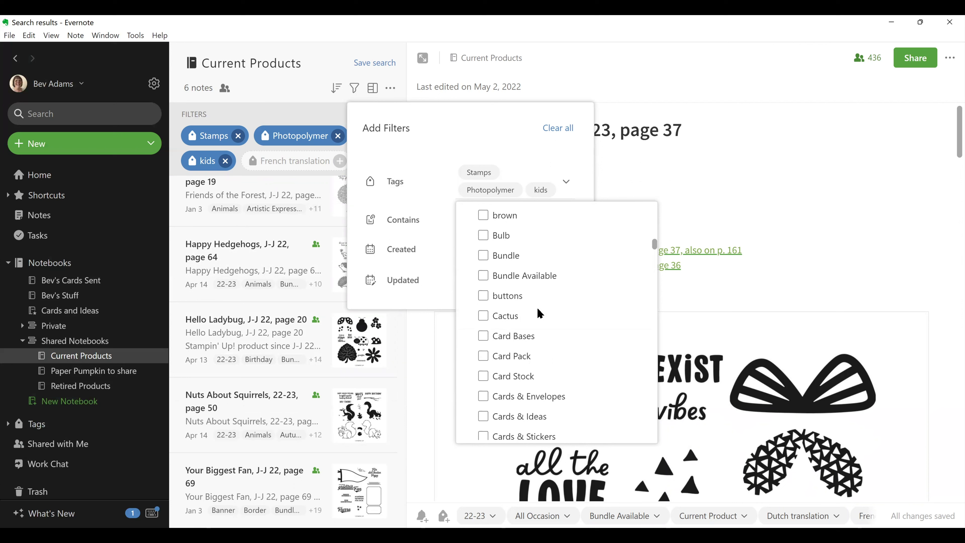
pyautogui.scroll(5, 532, 320)
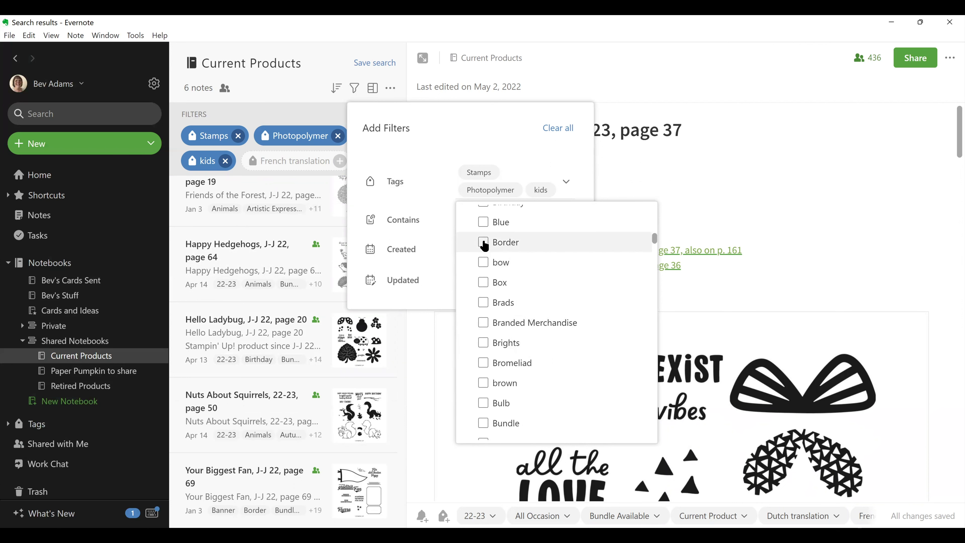
pyautogui.scroll(4, 485, 246)
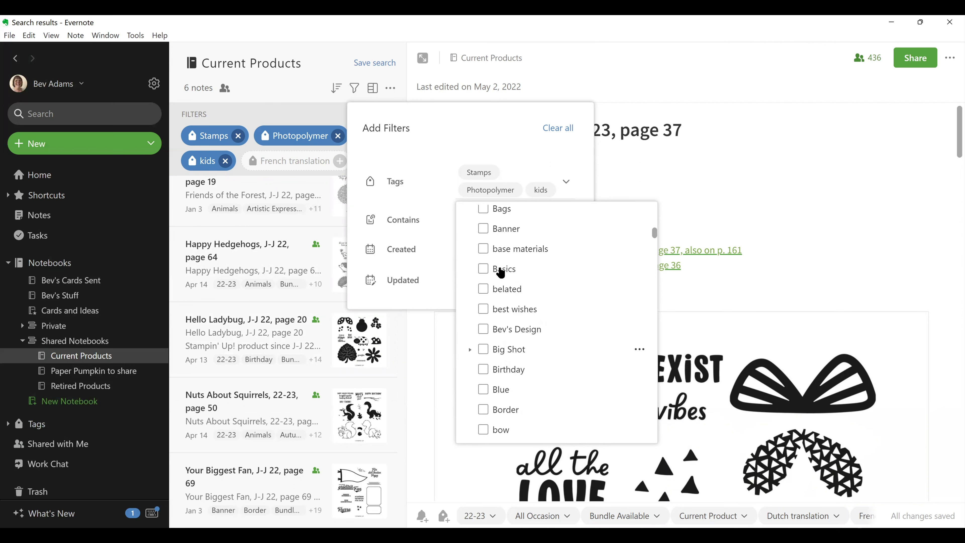
pyautogui.click(477, 371)
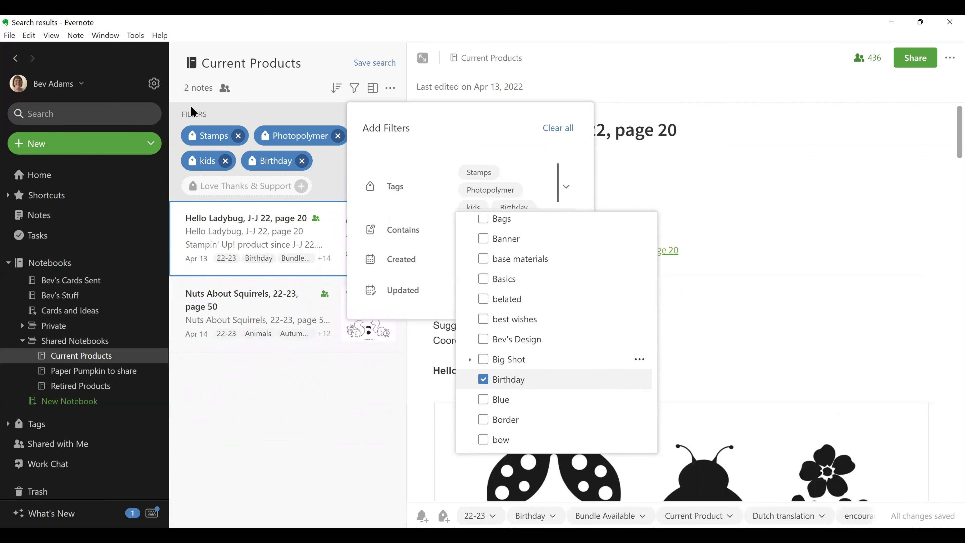
pyautogui.scroll(5, 484, 355)
pyautogui.click(484, 353)
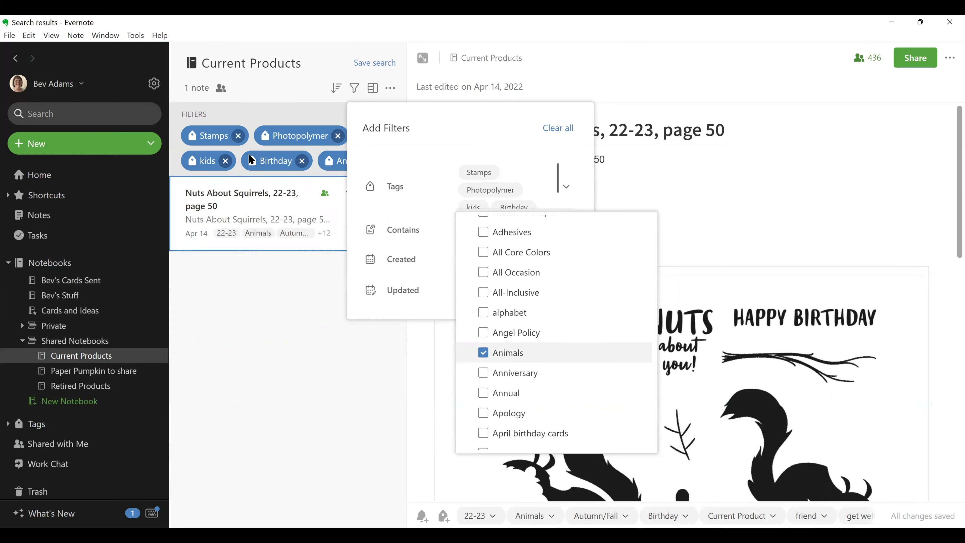
pyautogui.click(334, 168)
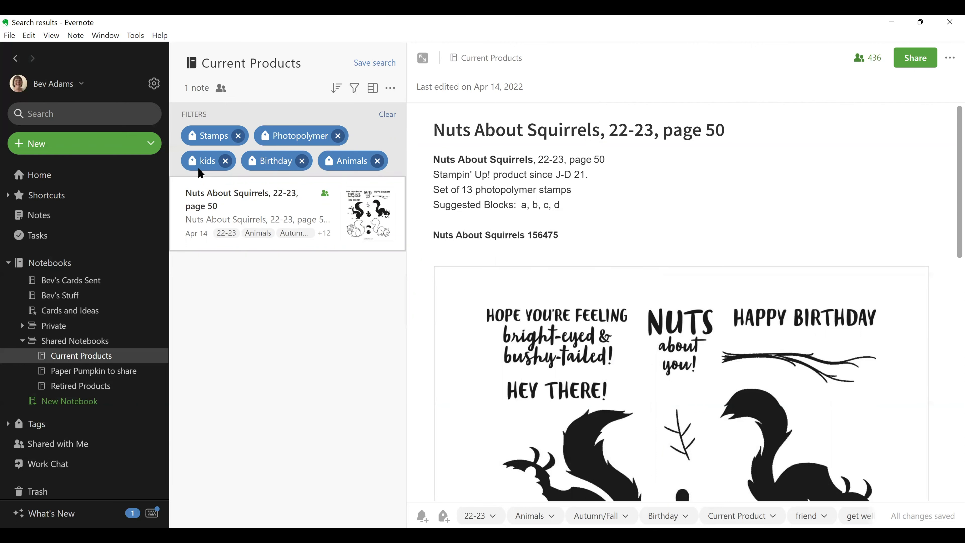
# Step: Keep only the Stamps tag filter and search Current Products for 'happy birthday'
pyautogui.click(387, 114)
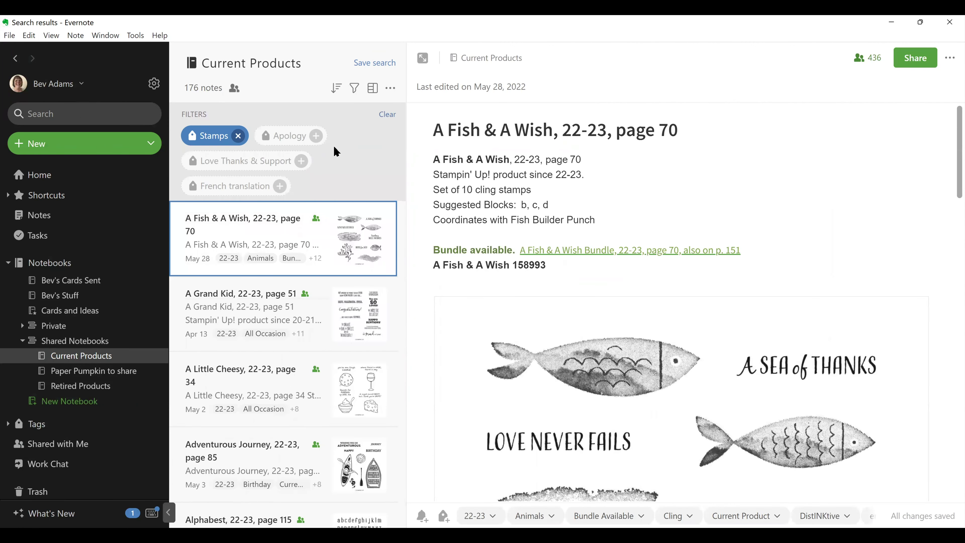
pyautogui.hotkey('ctrl', 'alt', 'f')
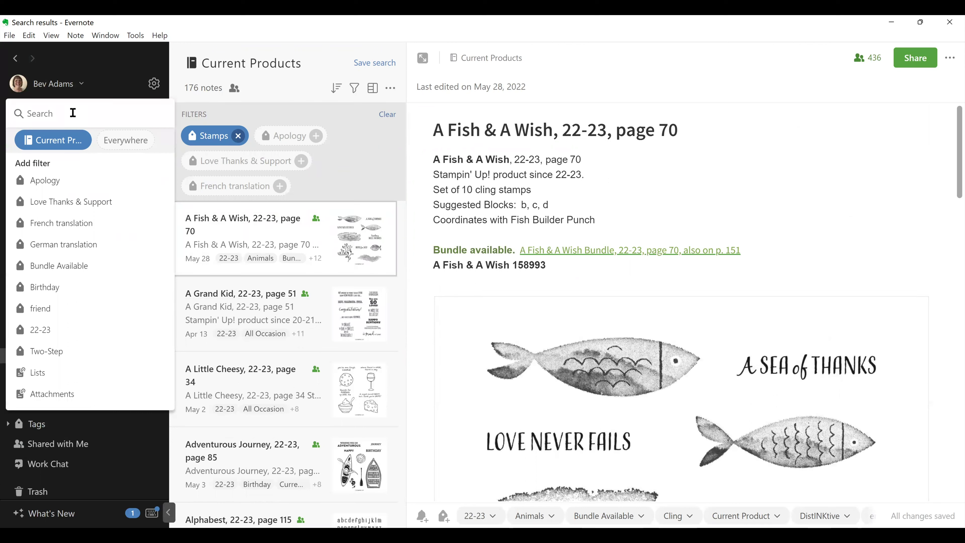
pyautogui.write('happy b')
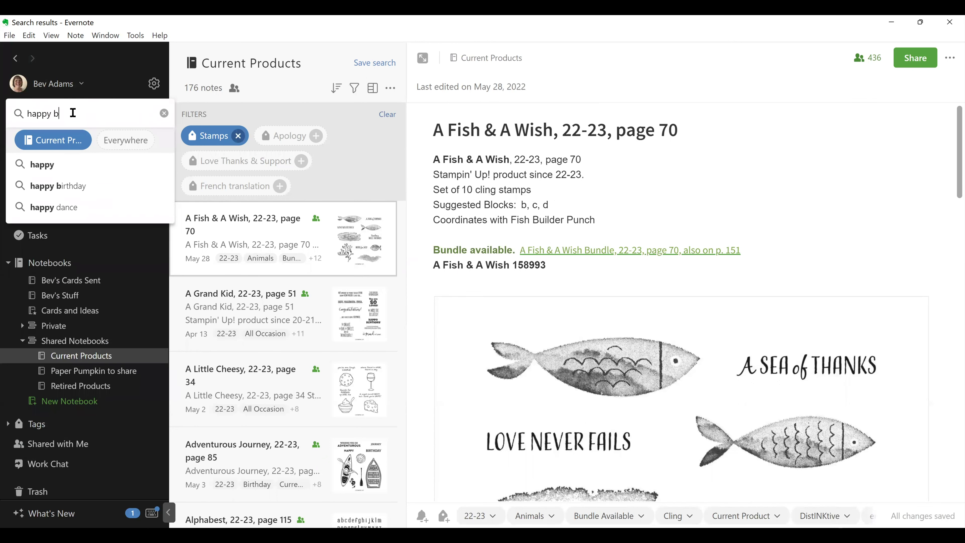
pyautogui.write('irthday')
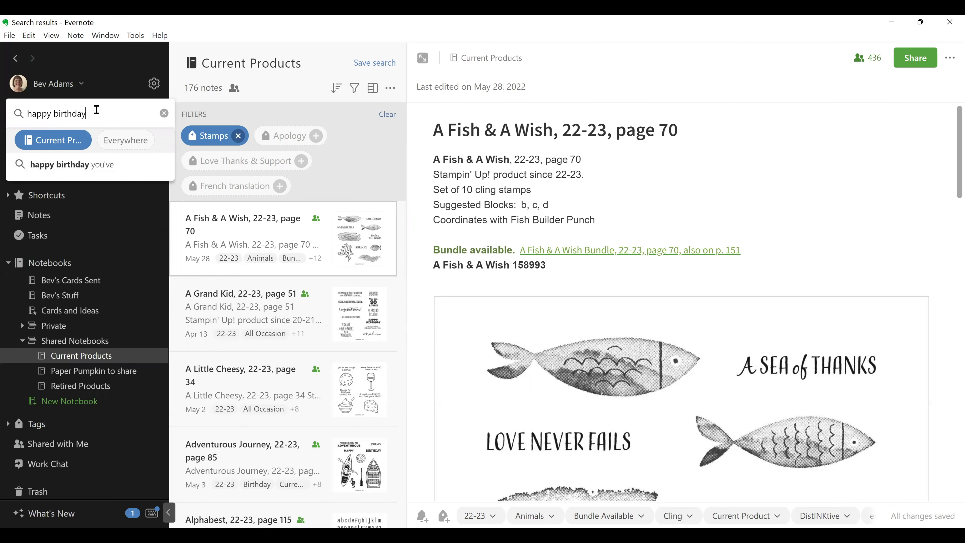
pyautogui.press('Return')
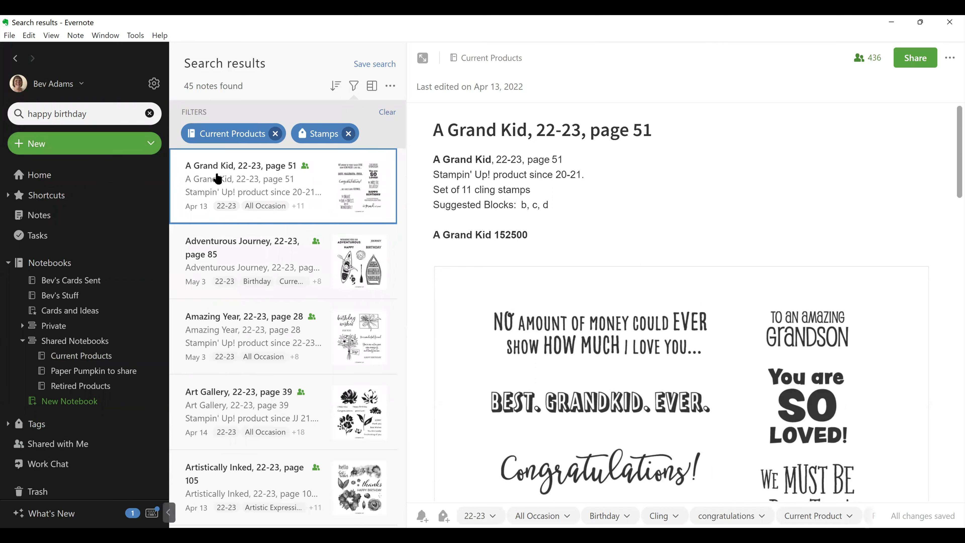
# Step: Scroll the results and read through the Adventurous Journey match
pyautogui.scroll(-4, 297, 247)
pyautogui.scroll(4, 298, 248)
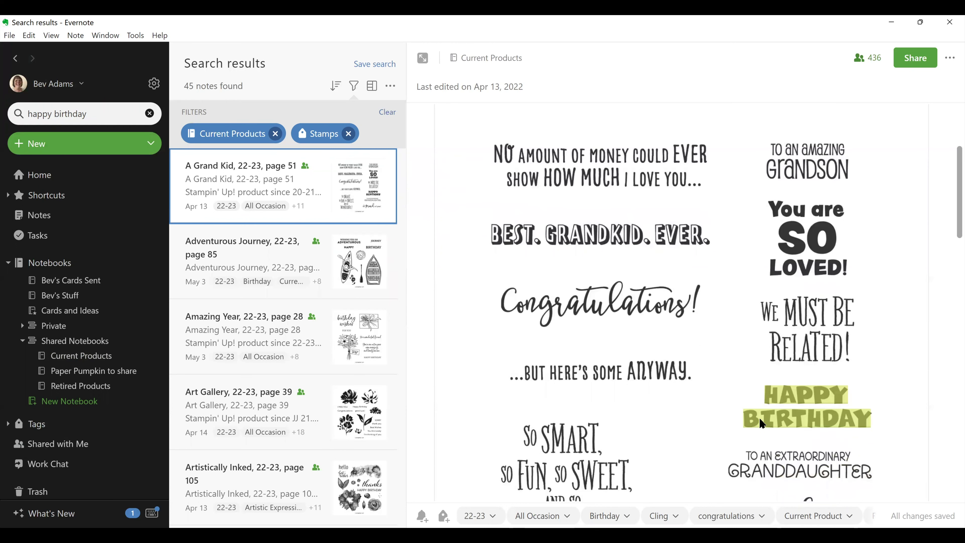
pyautogui.click(250, 265)
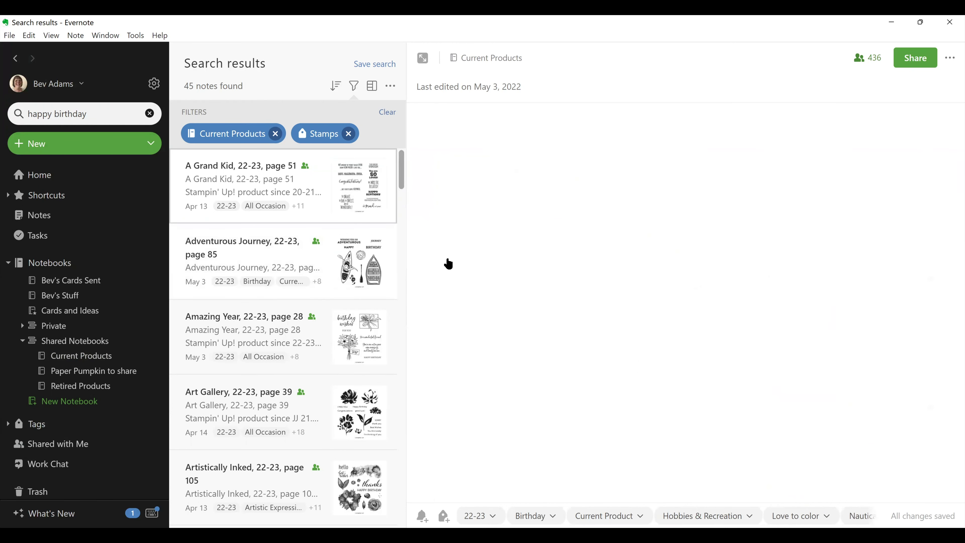
pyautogui.scroll(-5, 639, 318)
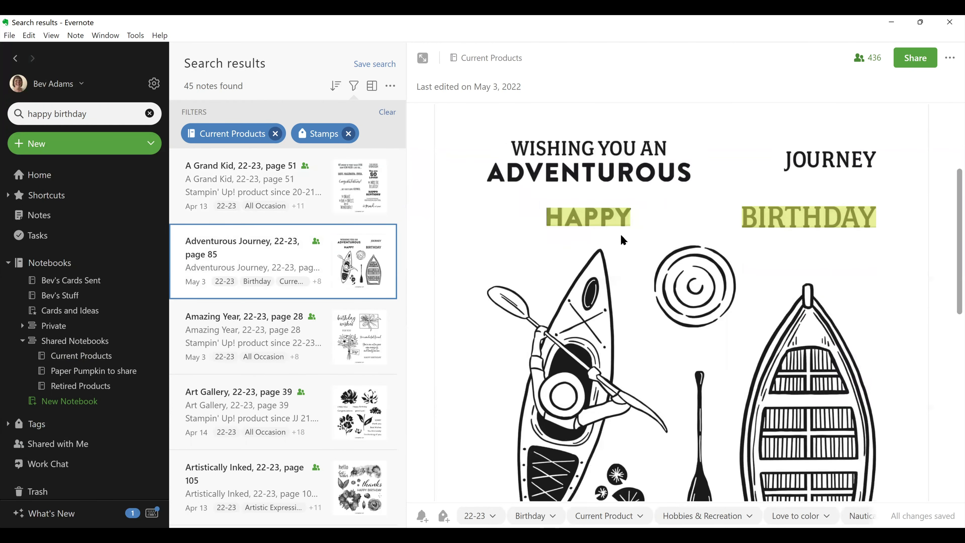
pyautogui.scroll(-1, 247, 324)
pyautogui.scroll(1, 246, 323)
# Step: Read through the Amazing Year, 22-23, page 28 note and its HAPPY BIRTHDAY greeting
pyautogui.click(237, 324)
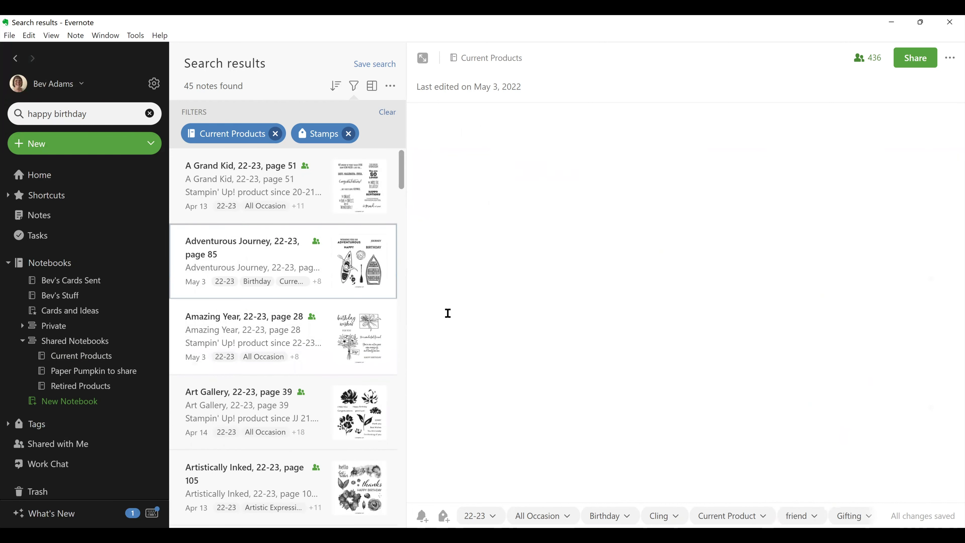
pyautogui.scroll(-3, 479, 310)
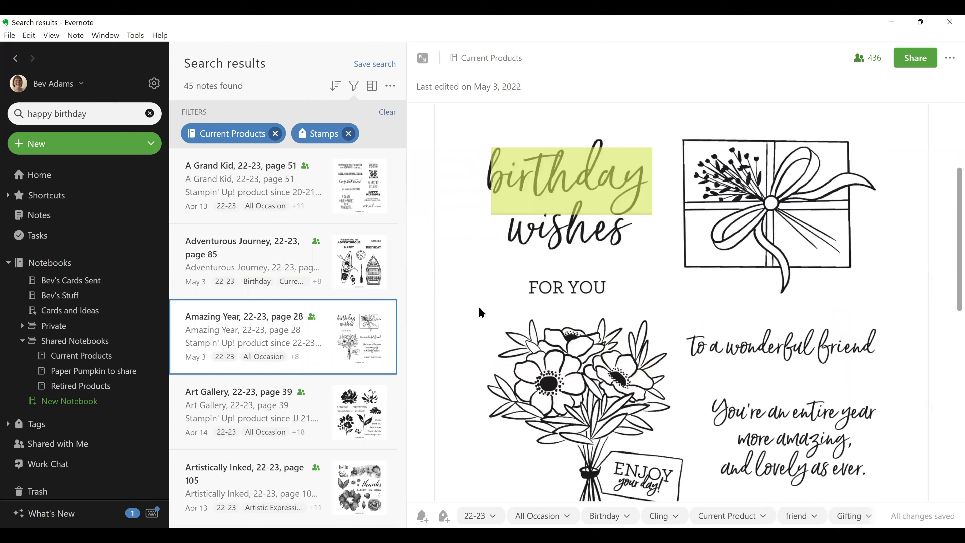
pyautogui.scroll(-4, 480, 312)
pyautogui.scroll(-4, 263, 392)
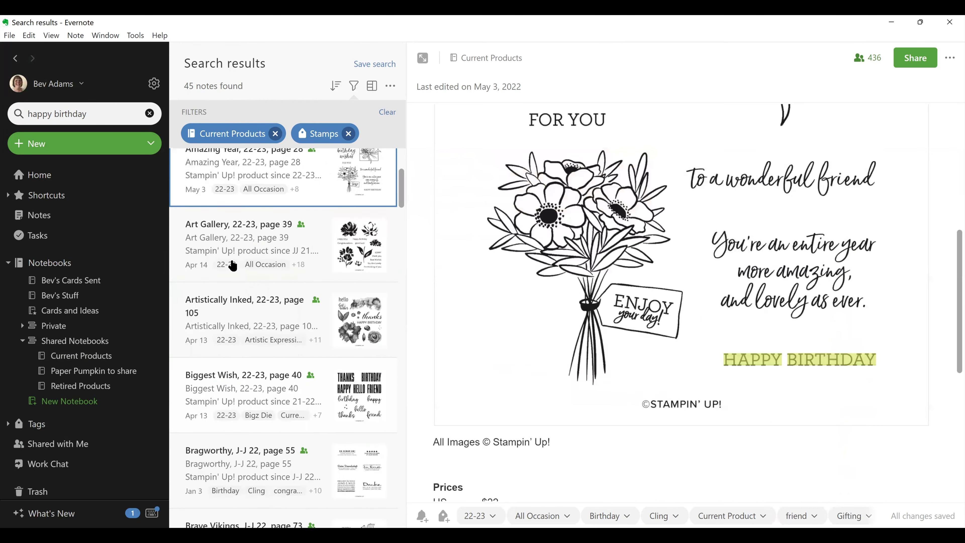
pyautogui.scroll(-2, 272, 407)
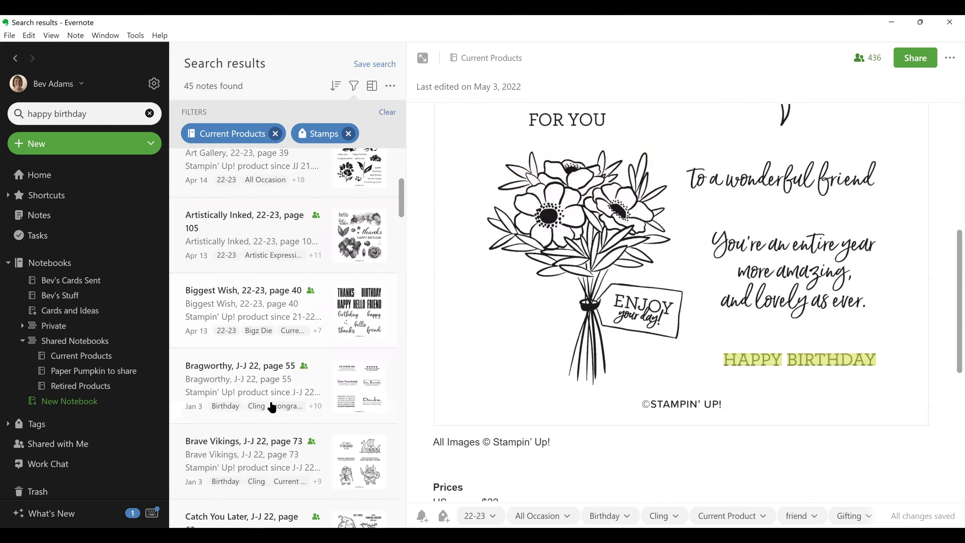
pyautogui.scroll(-2, 258, 342)
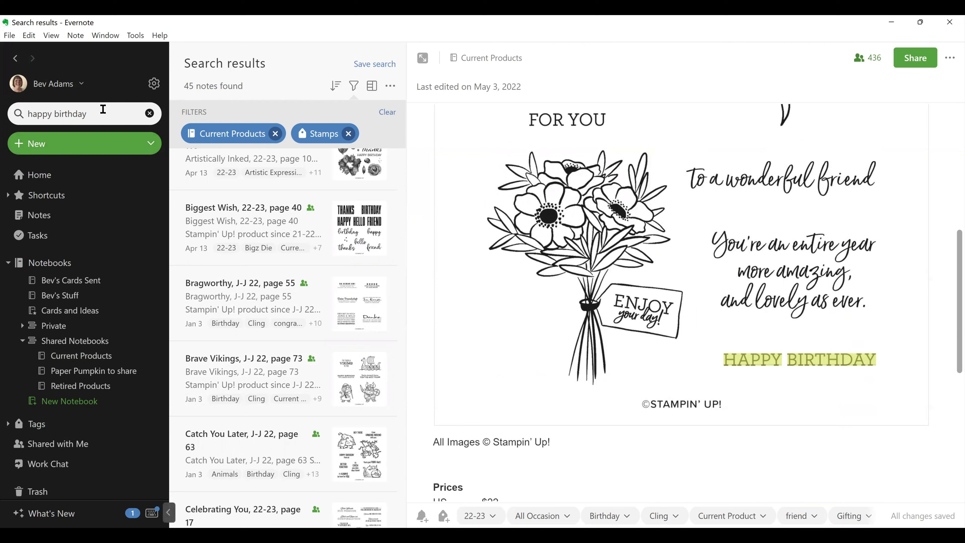
pyautogui.click(112, 110)
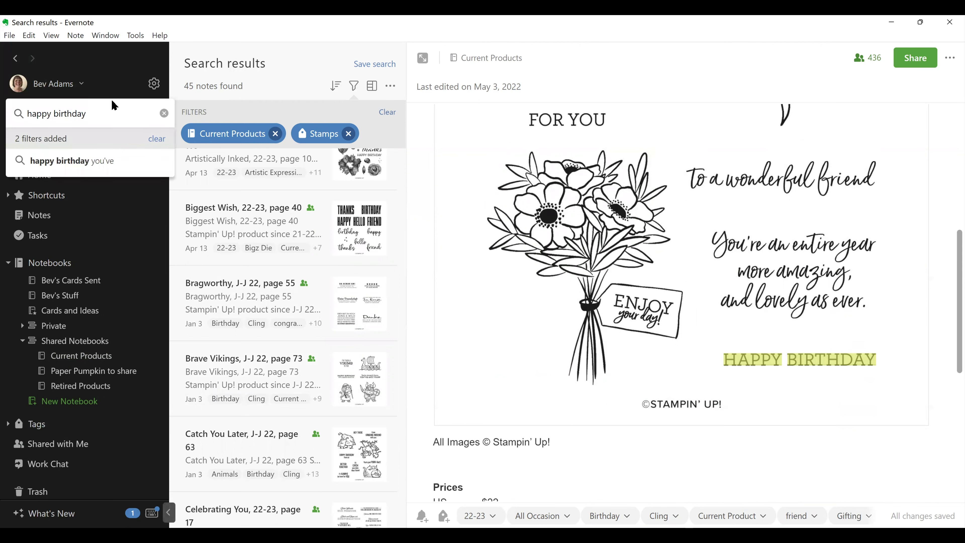
# Step: Rerun the search as the exact quoted phrase "happy birthday"
pyautogui.write('"')
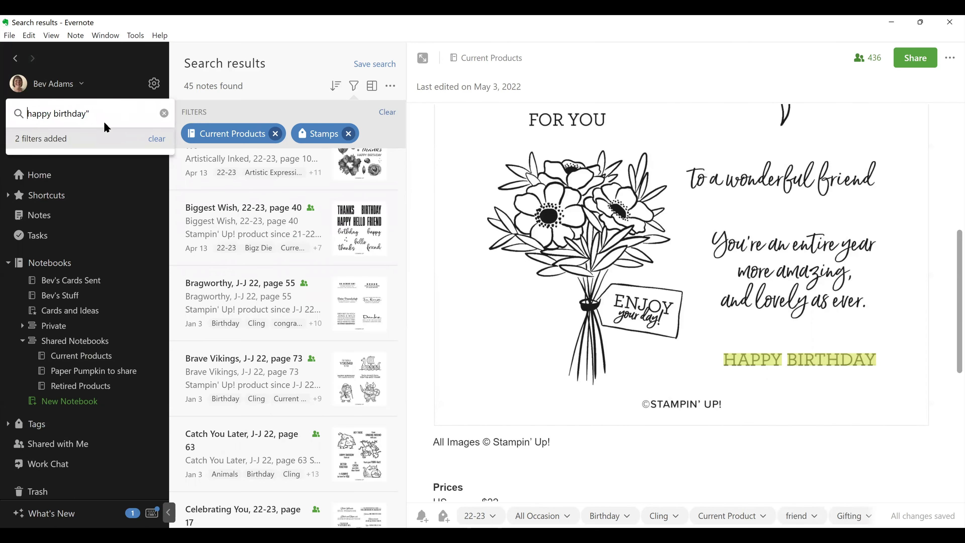
pyautogui.write('"')
pyautogui.press('Return')
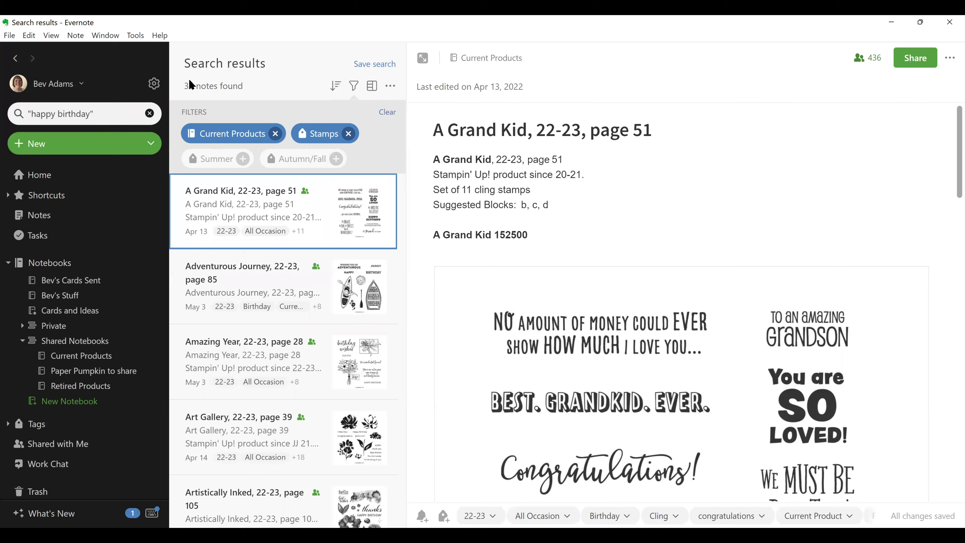
pyautogui.scroll(-3, 308, 281)
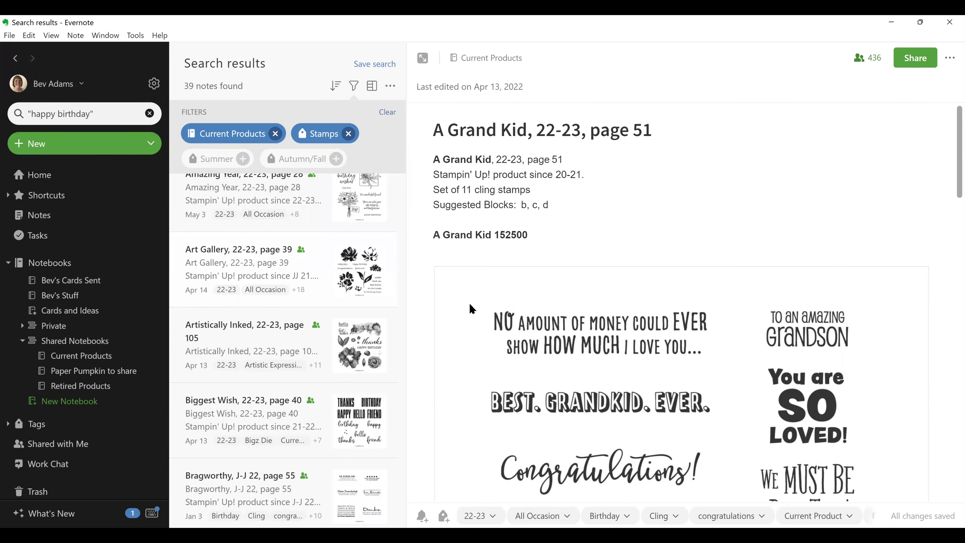
pyautogui.scroll(-5, 483, 303)
pyautogui.scroll(1, 332, 304)
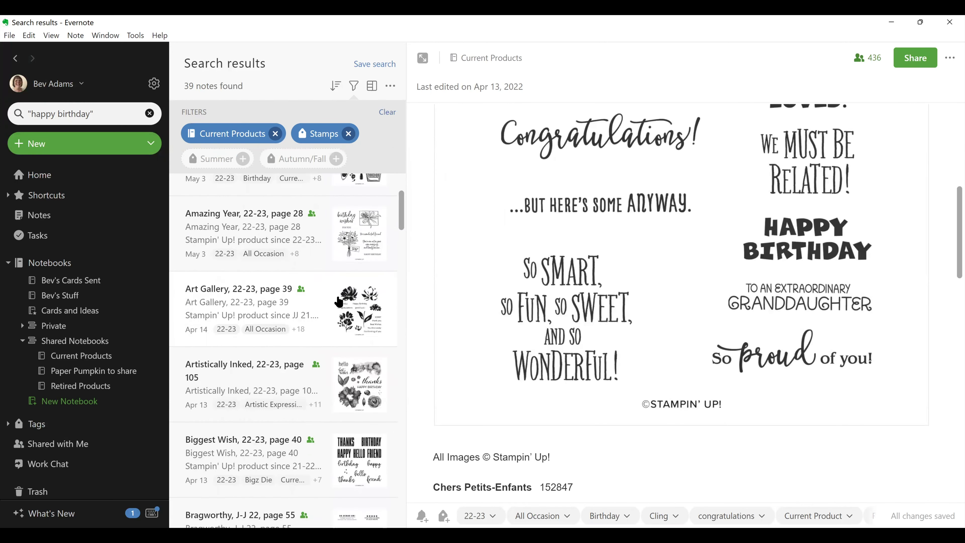
pyautogui.scroll(3, 308, 277)
# Step: Review the Adventurous Journey note, then remove the Stamps filter to get 49 matches
pyautogui.click(303, 281)
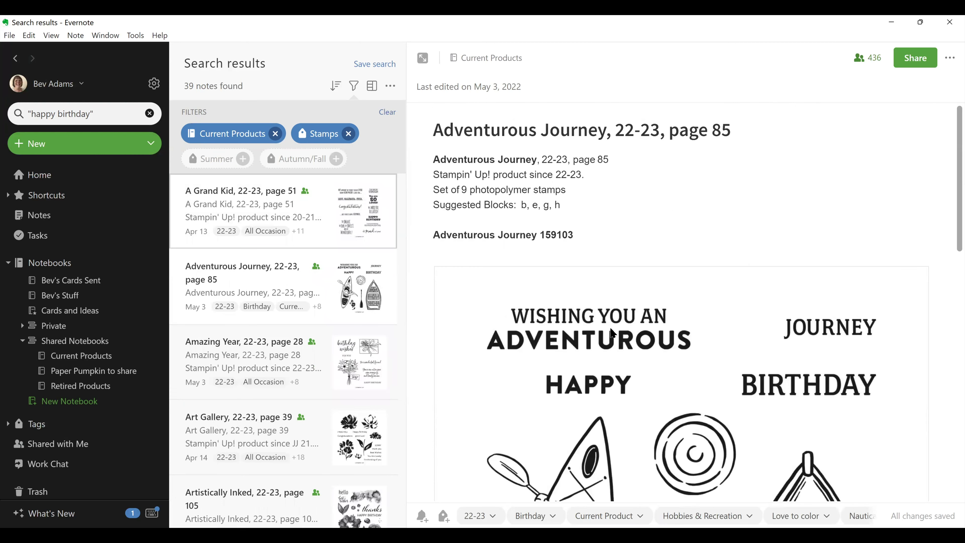
pyautogui.scroll(-4, 610, 334)
pyautogui.scroll(-4, 605, 329)
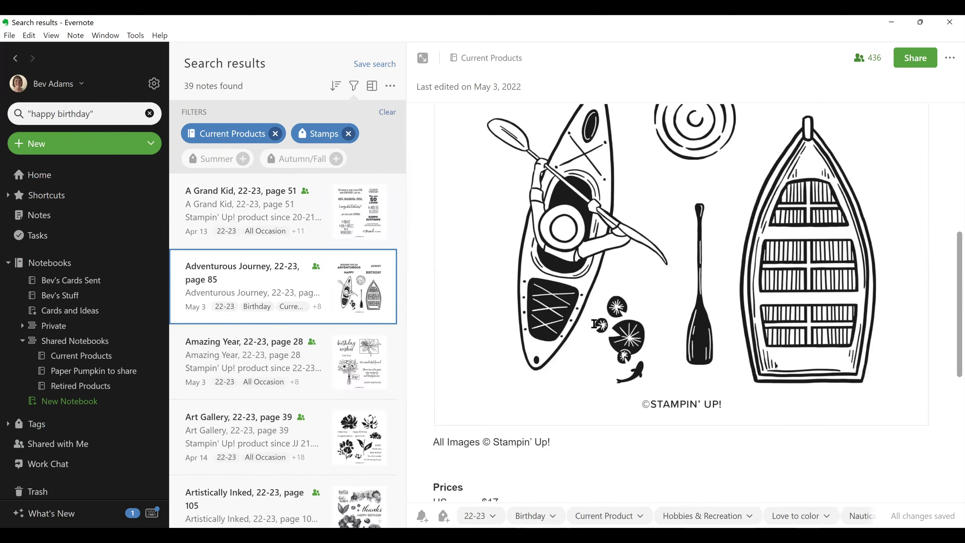
pyautogui.scroll(-8, 592, 323)
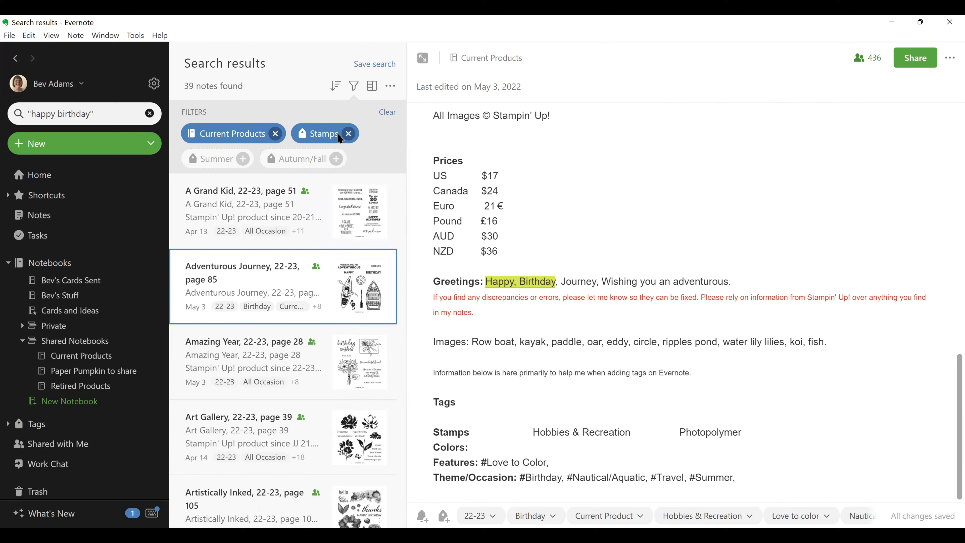
pyautogui.click(348, 133)
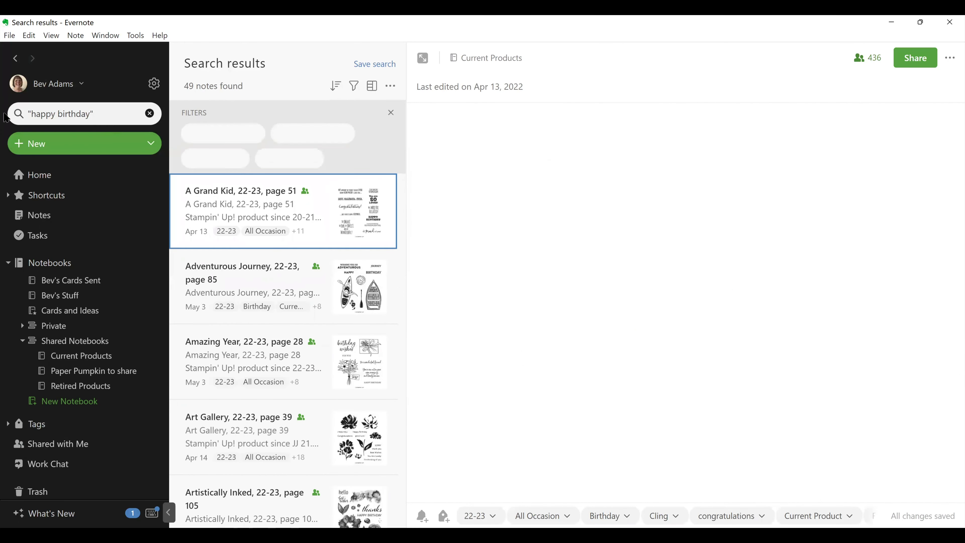
pyautogui.click(130, 114)
# Step: Replace the search text with 'di' and pick the Dies suggestion within Current Products
pyautogui.hotkey('ctrl', 'a')
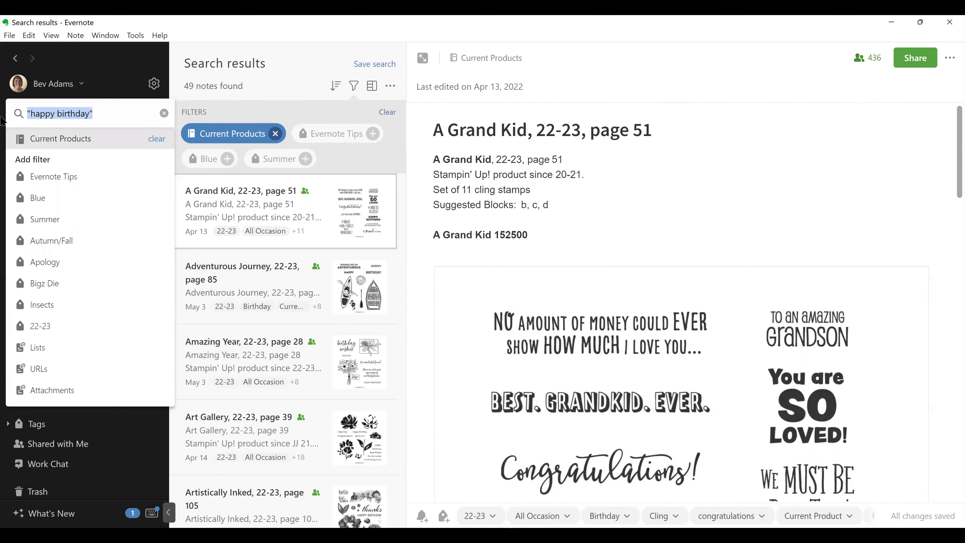
pyautogui.write('di')
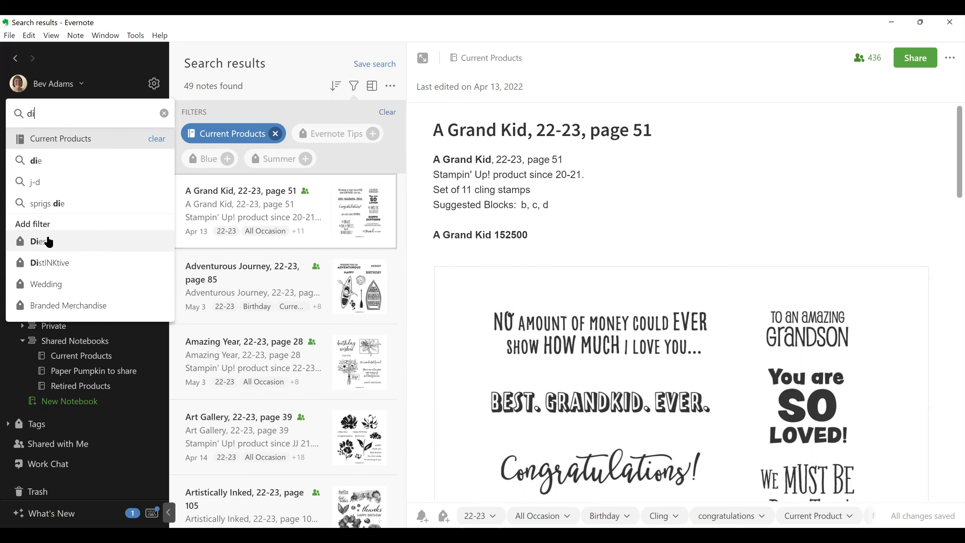
pyautogui.click(48, 242)
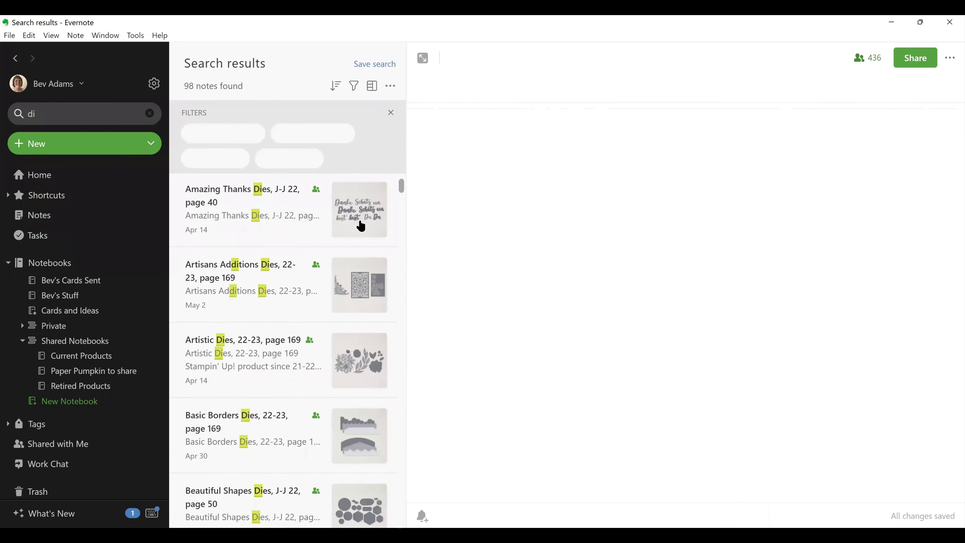
pyautogui.scroll(-4, 320, 255)
pyautogui.scroll(-3, 321, 262)
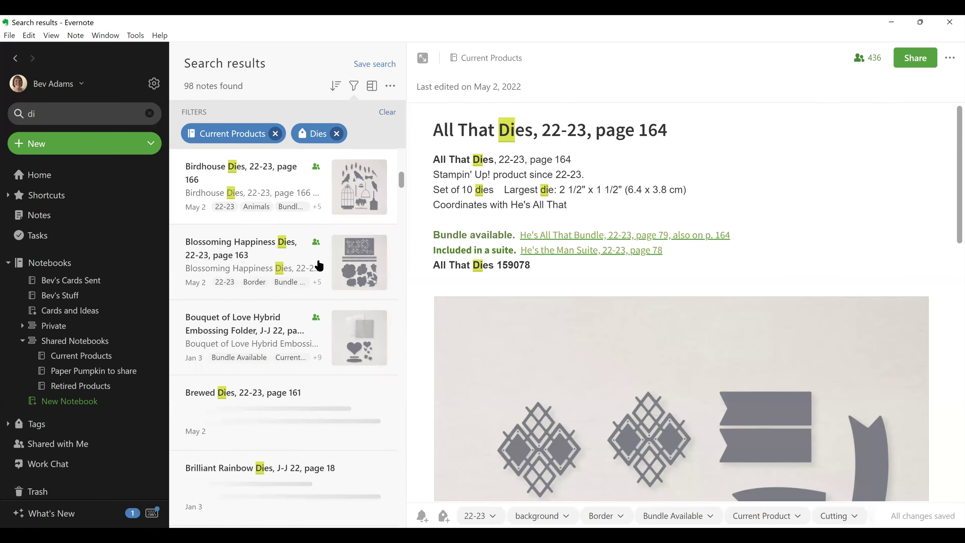
pyautogui.scroll(-5, 320, 265)
pyautogui.click(275, 134)
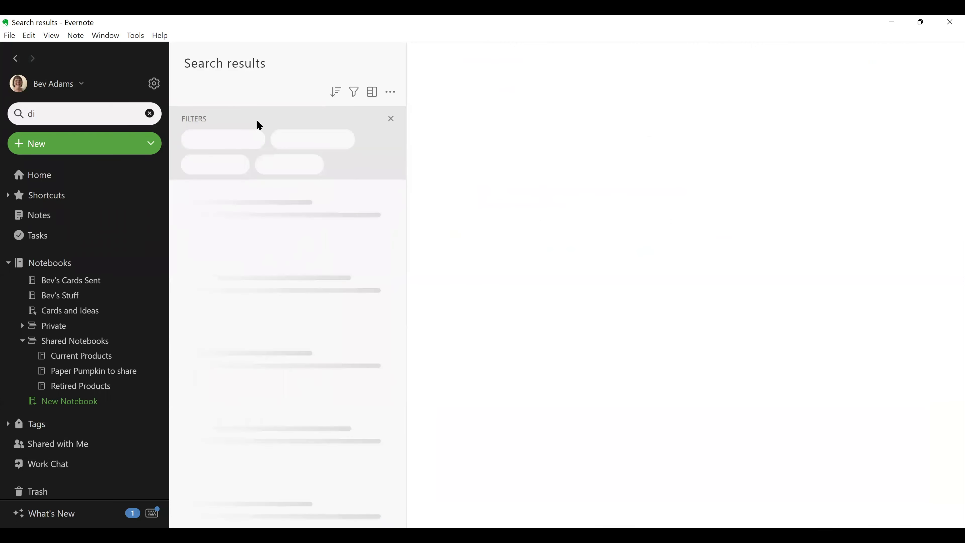
pyautogui.click(8, 109)
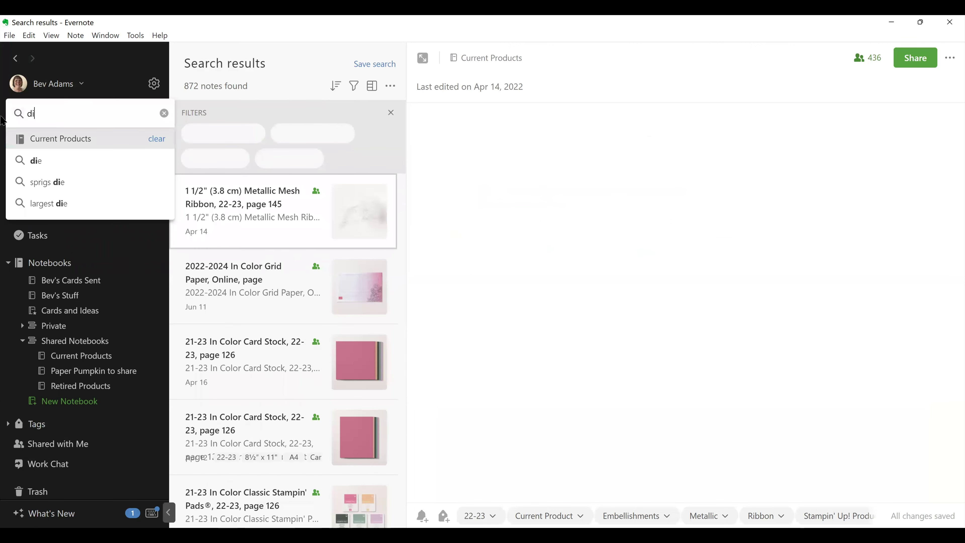
# Step: Search 'dsp' and add the DSP tag as a filter
pyautogui.write('dsp')
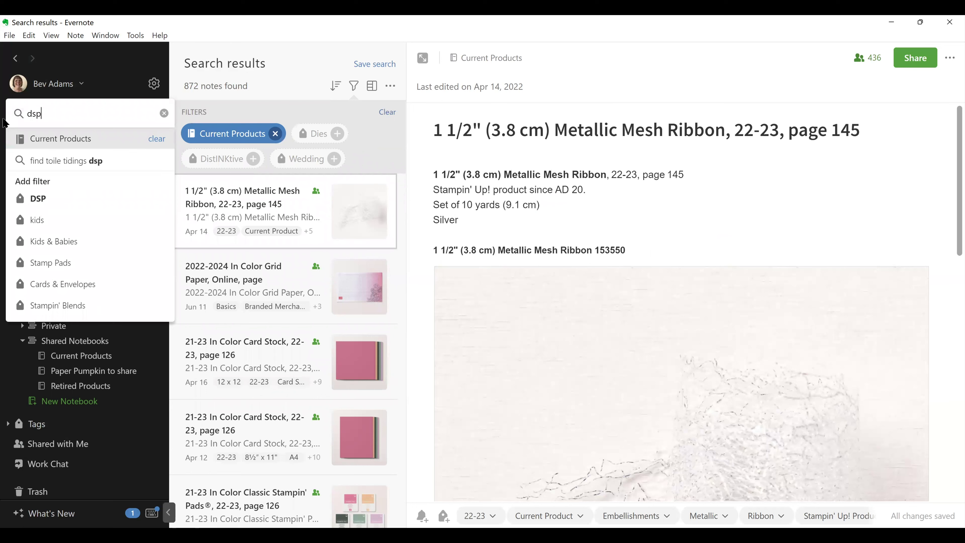
pyautogui.press('Return')
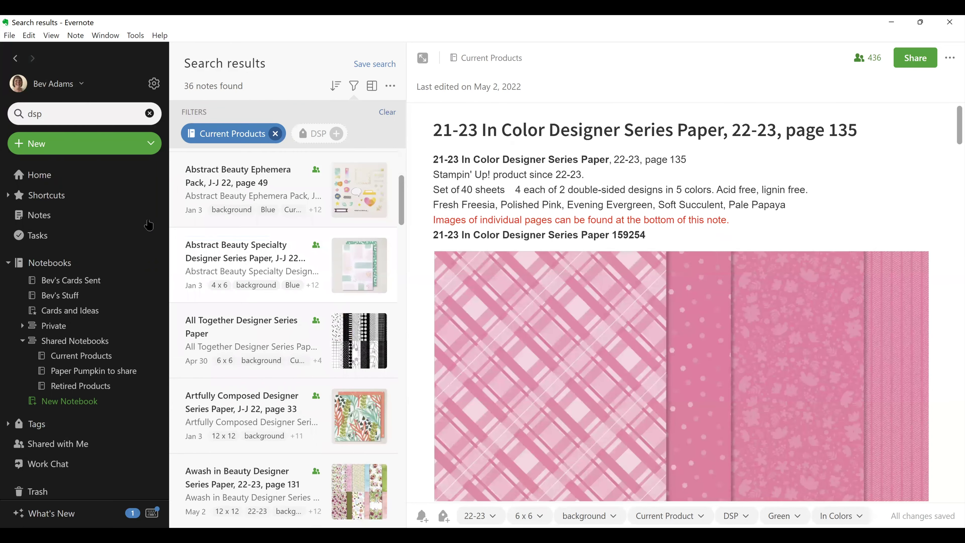
pyautogui.click(74, 111)
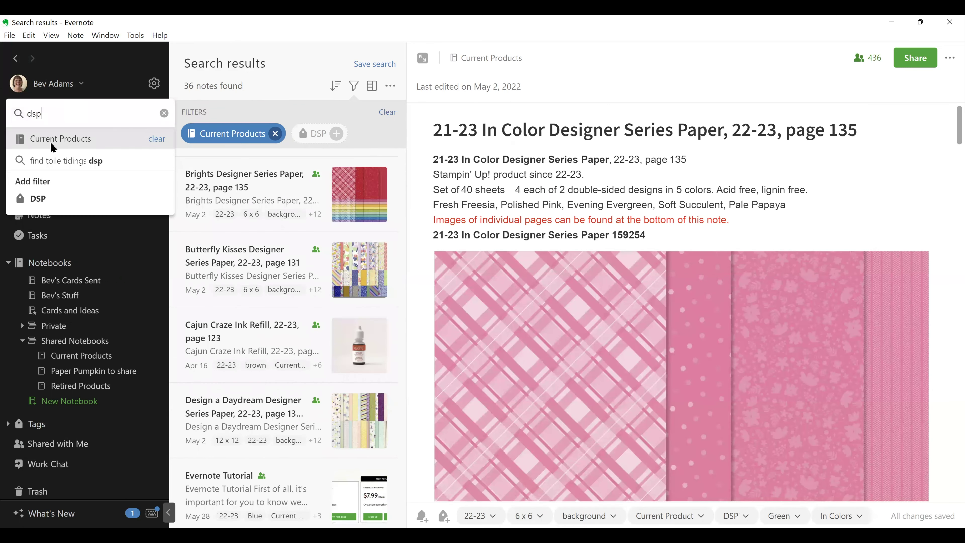
pyautogui.press('Return')
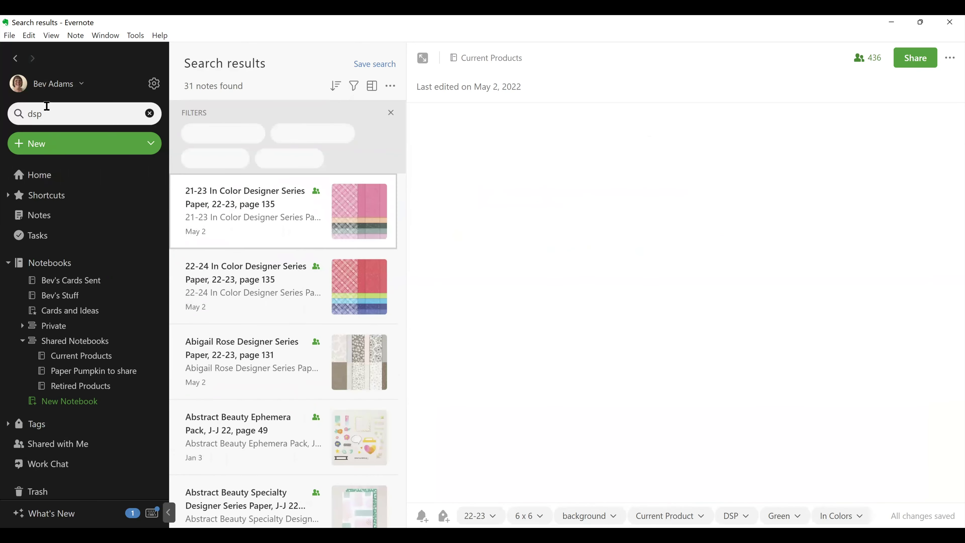
# Step: Search the DSP-filtered notes for 'real red' and read the Sun Prints paper note
pyautogui.doubleClick(31, 116)
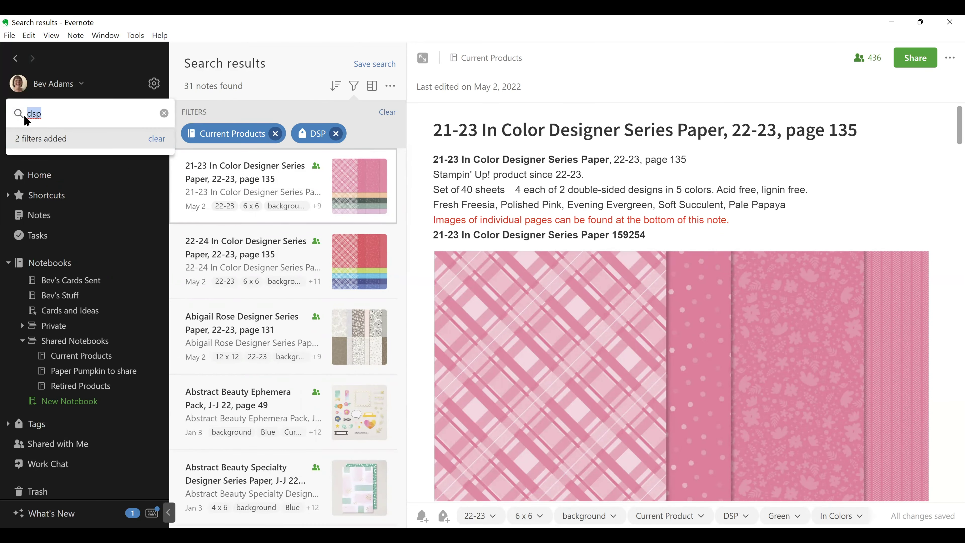
pyautogui.write('real')
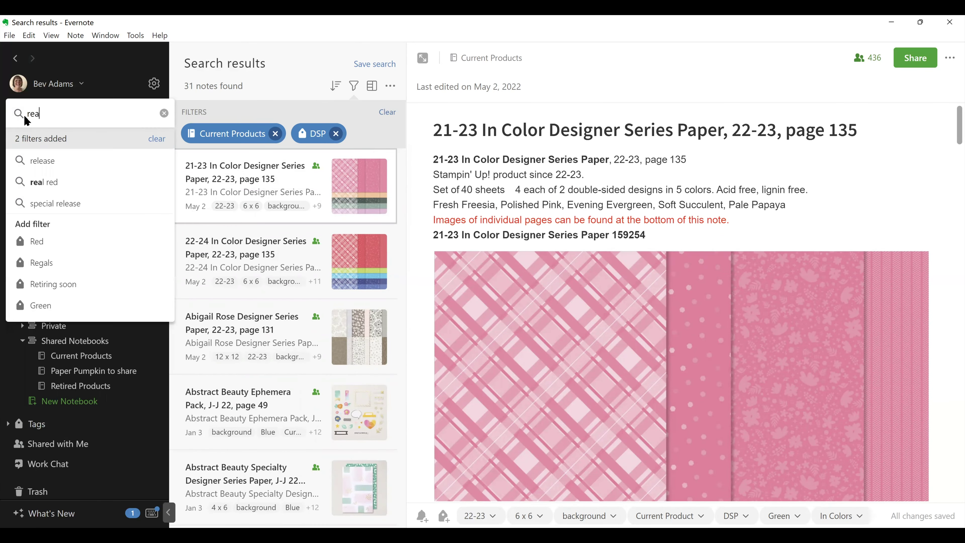
pyautogui.click(44, 160)
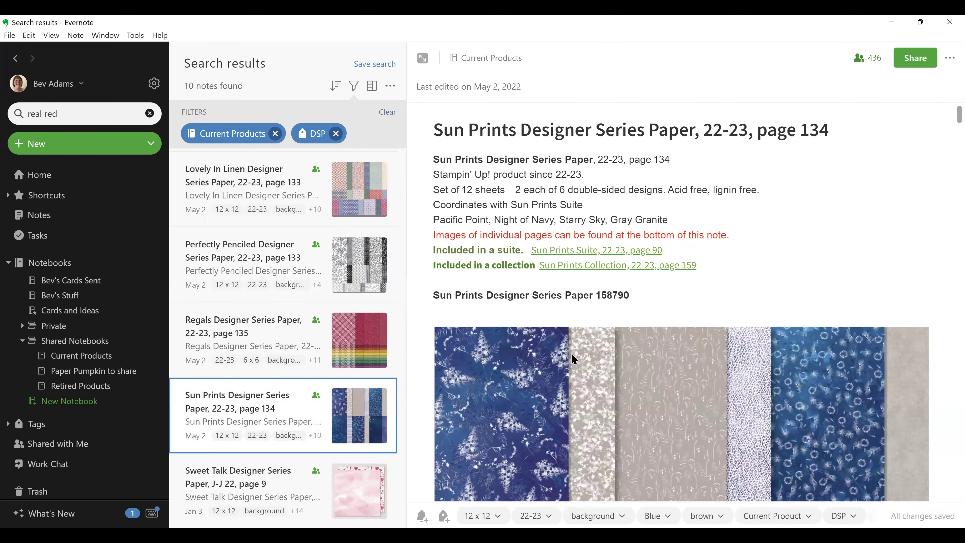
pyautogui.scroll(-10, 571, 356)
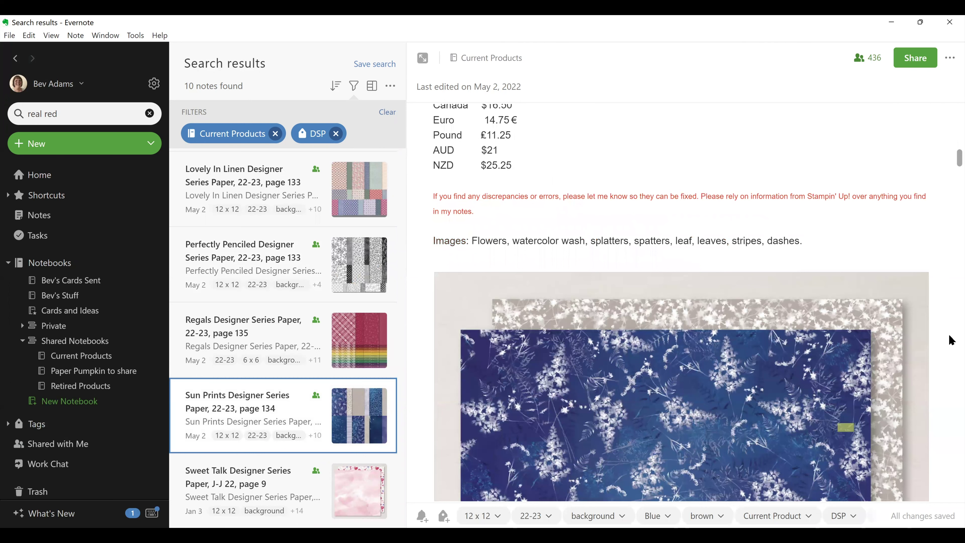
pyautogui.scroll(-5, 952, 340)
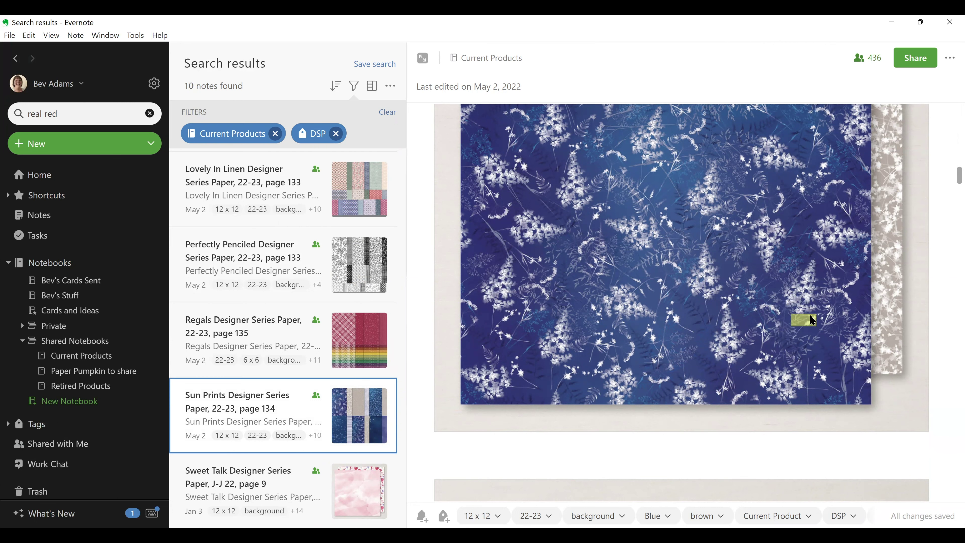
pyautogui.scroll(3, 676, 307)
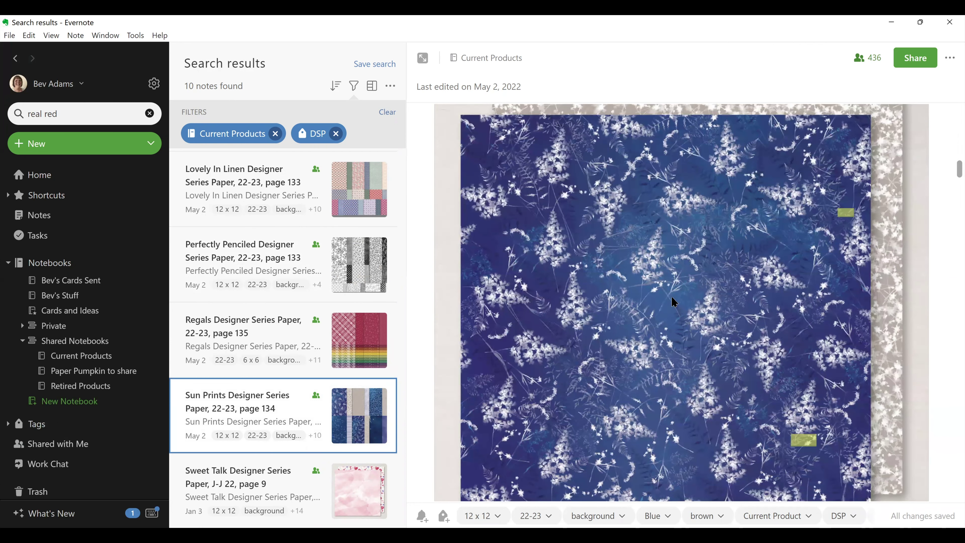
pyautogui.click(71, 113)
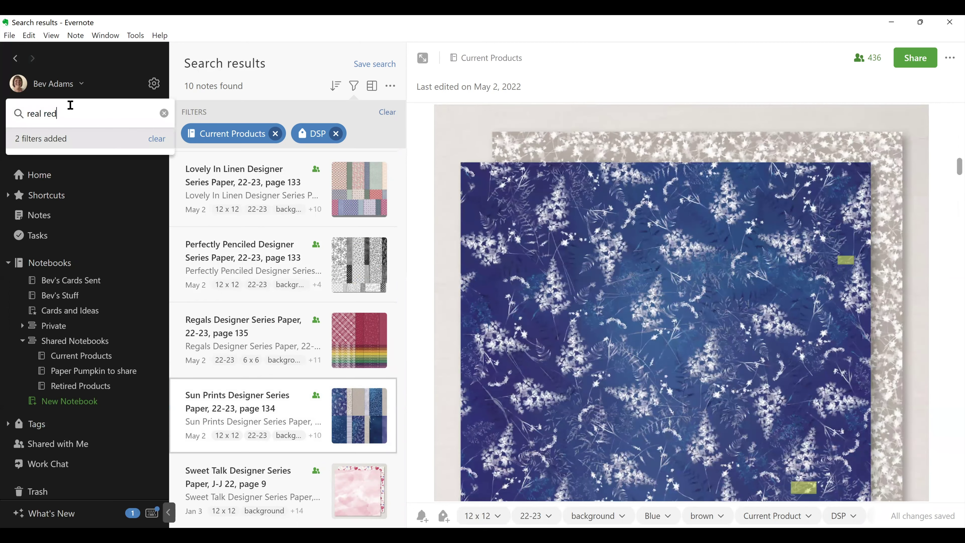
# Step: Search the exact phrase "real red", view Sweet Talk, then return to all 8480 notes
pyautogui.write('"')
pyautogui.click(28, 113)
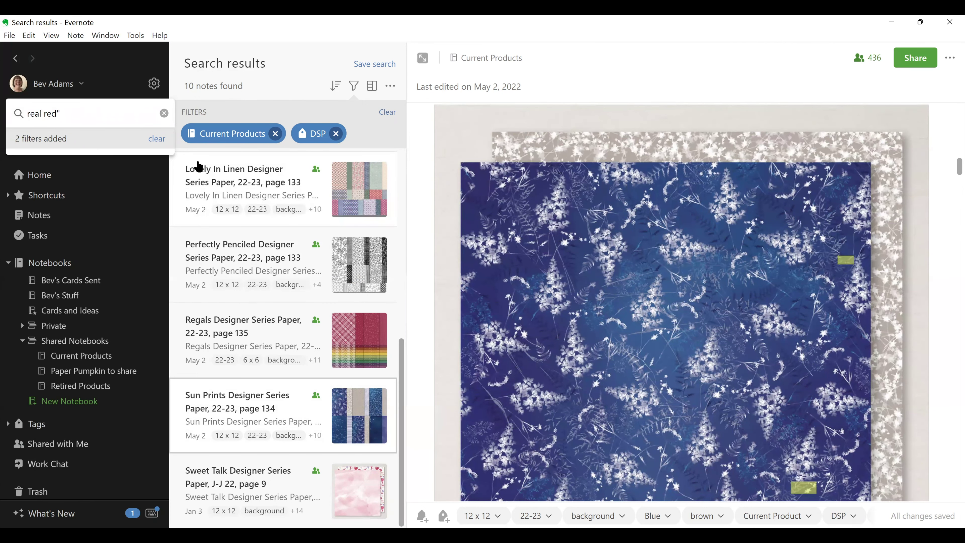
pyautogui.write('"')
pyautogui.press('Return')
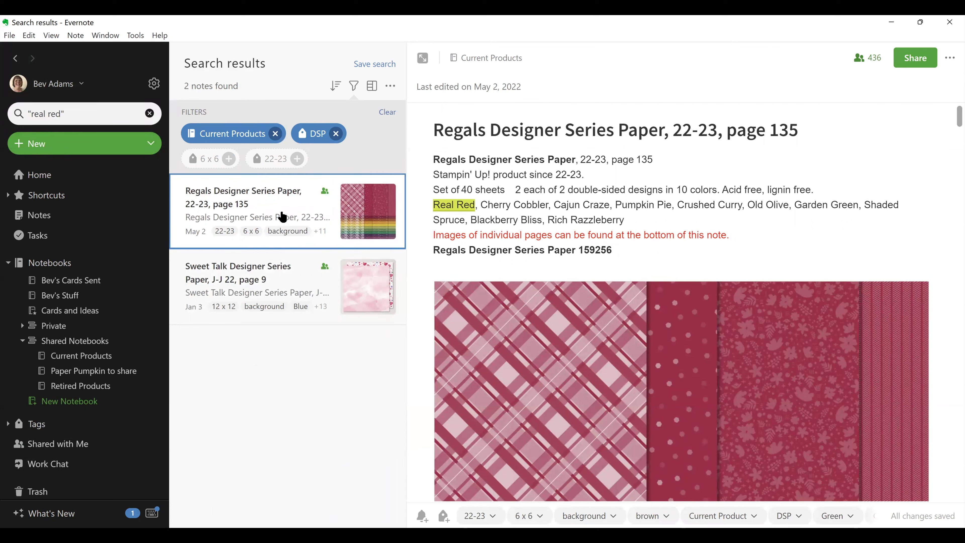
pyautogui.click(255, 284)
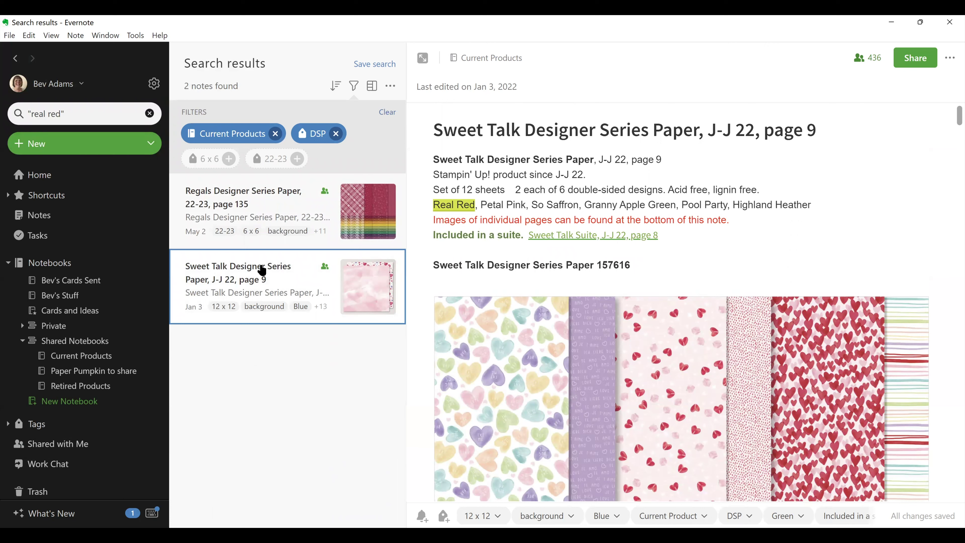
pyautogui.click(40, 215)
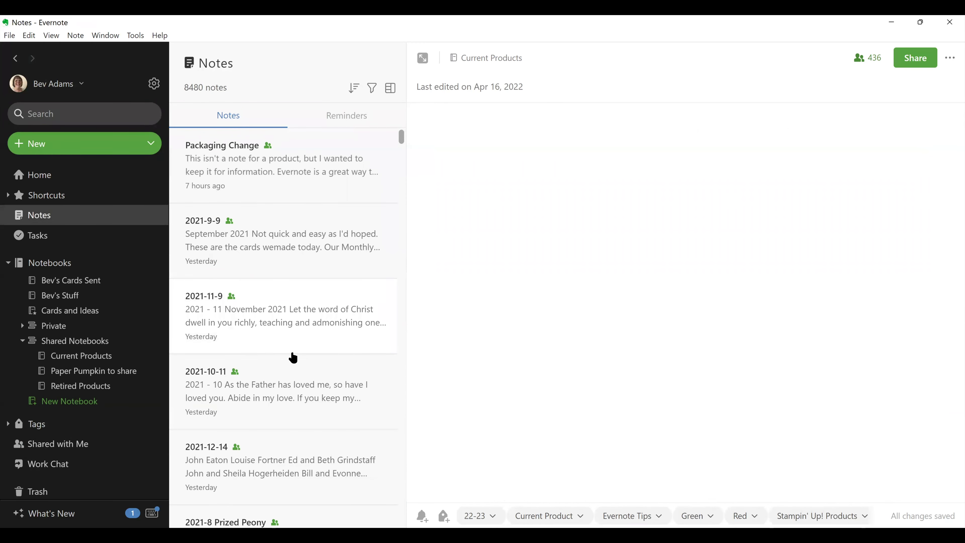
# Step: Switch to the Current Products notebook and scroll down its note list
pyautogui.scroll(-5, 291, 352)
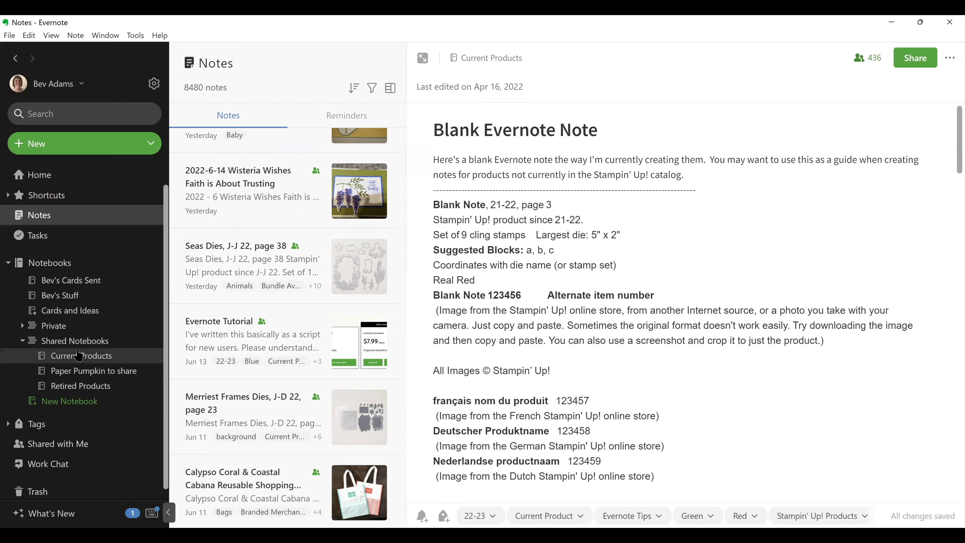
pyautogui.click(78, 357)
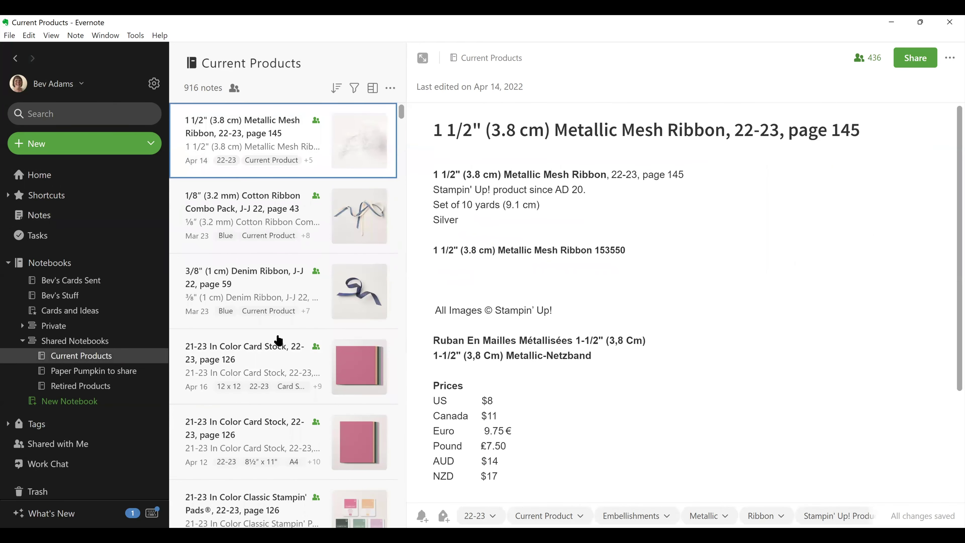
pyautogui.scroll(-5, 300, 289)
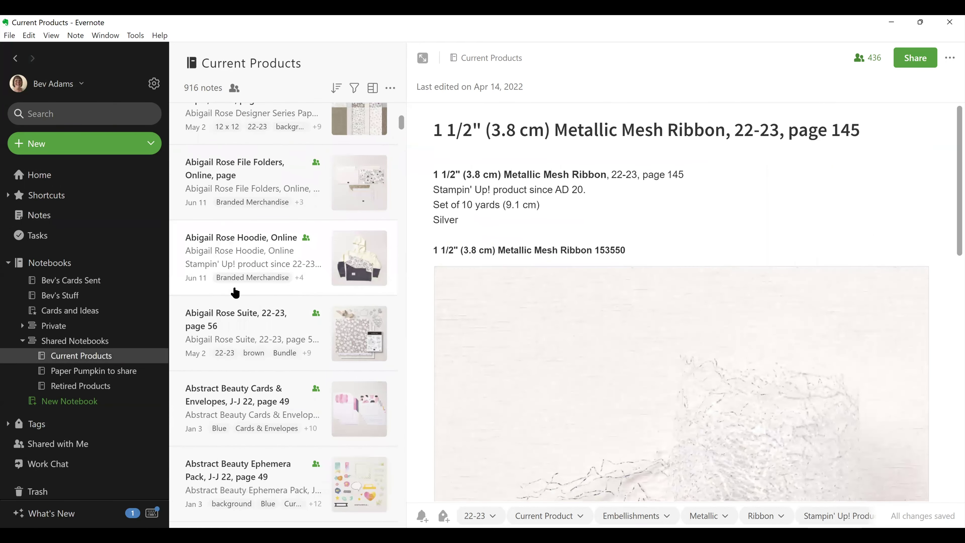
pyautogui.scroll(-1, 240, 293)
pyautogui.scroll(-4, 244, 297)
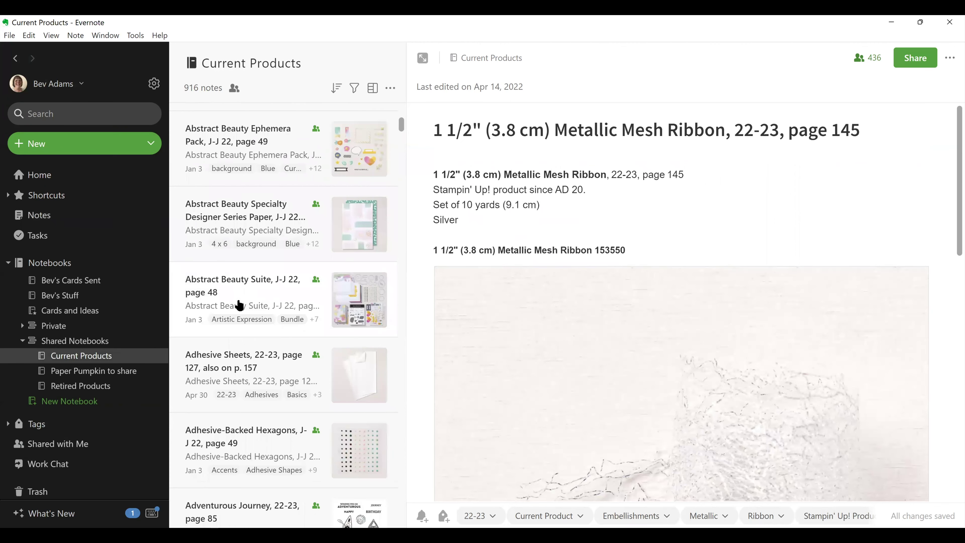
# Step: Open the Abstract Beauty Suite note full-window and scroll through it
pyautogui.doubleClick(240, 304)
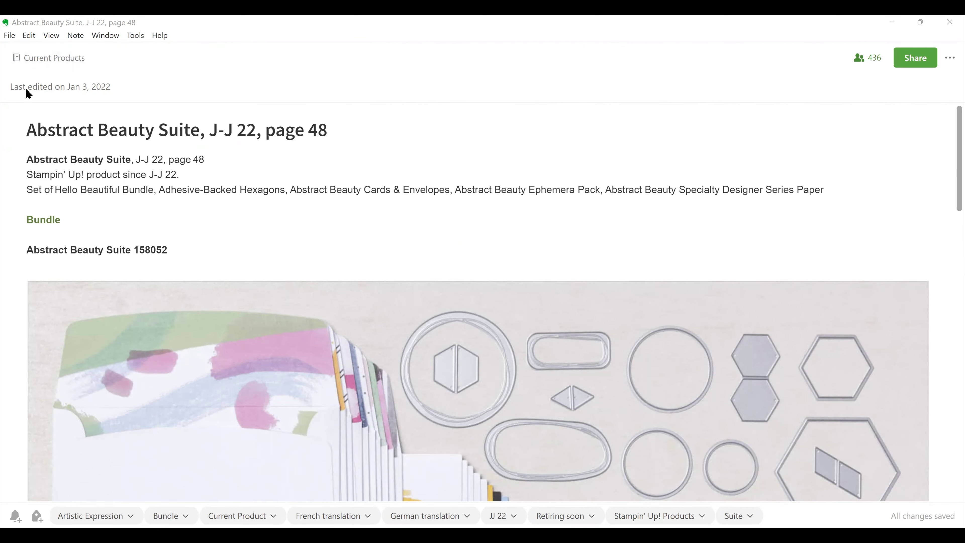
pyautogui.scroll(-4, 779, 300)
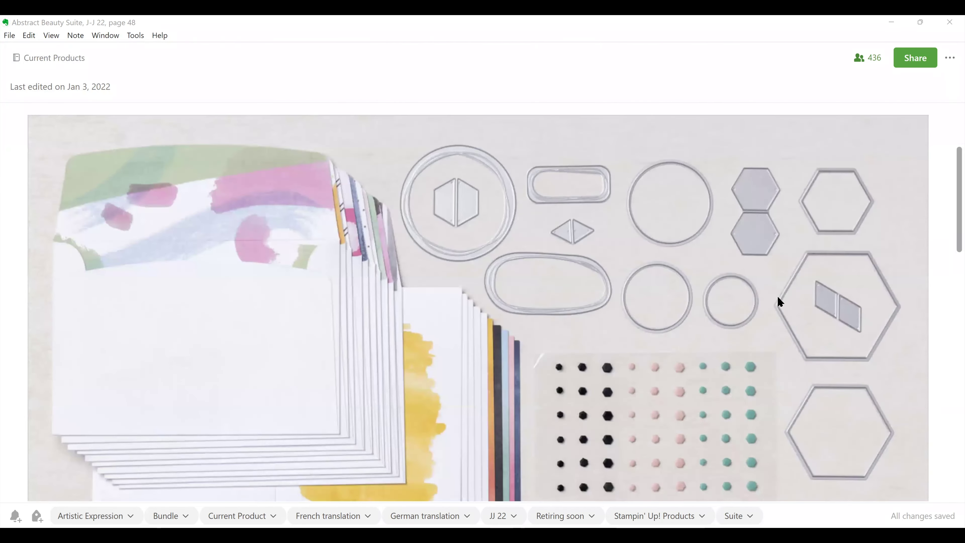
pyautogui.scroll(-4, 775, 301)
pyautogui.scroll(-8, 756, 315)
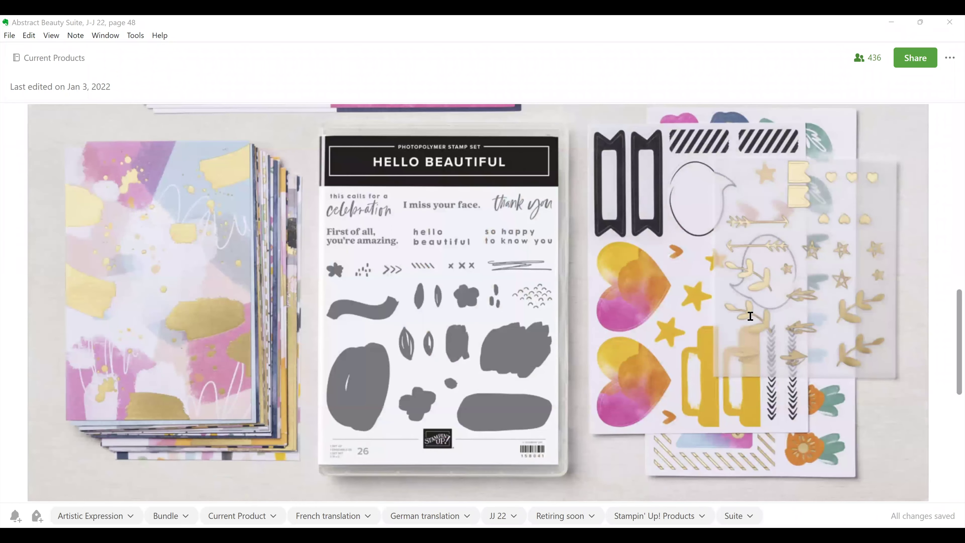
pyautogui.scroll(-9, 740, 324)
pyautogui.scroll(8, 741, 324)
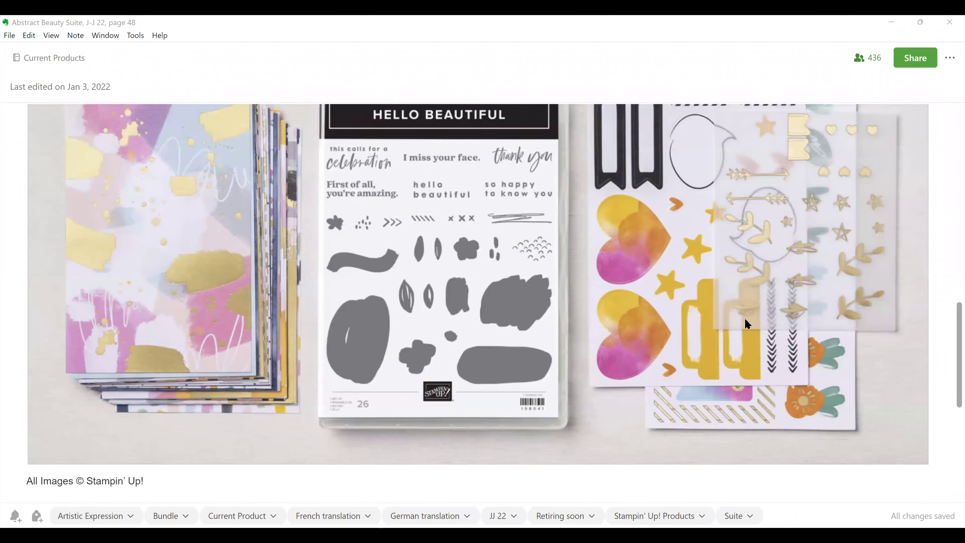
pyautogui.scroll(12, 740, 317)
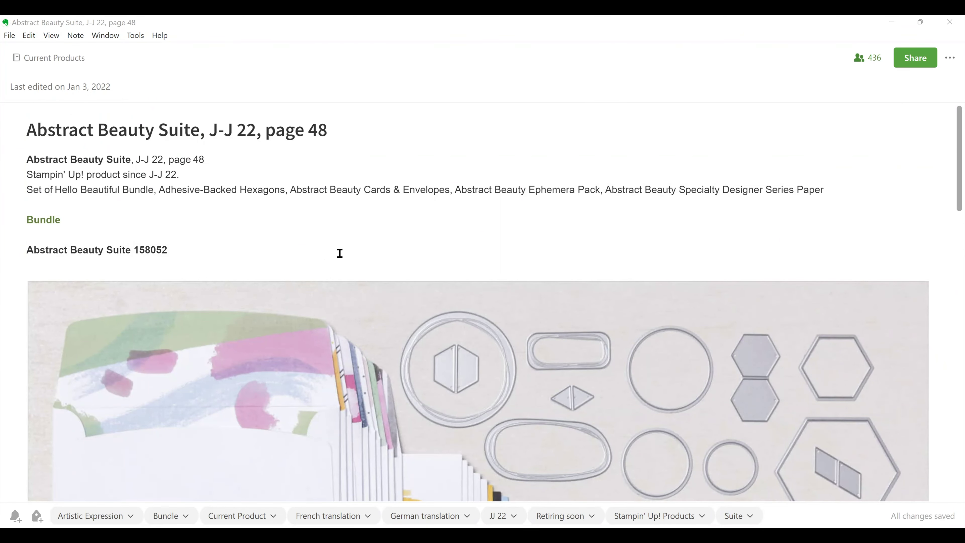
pyautogui.press('F11')
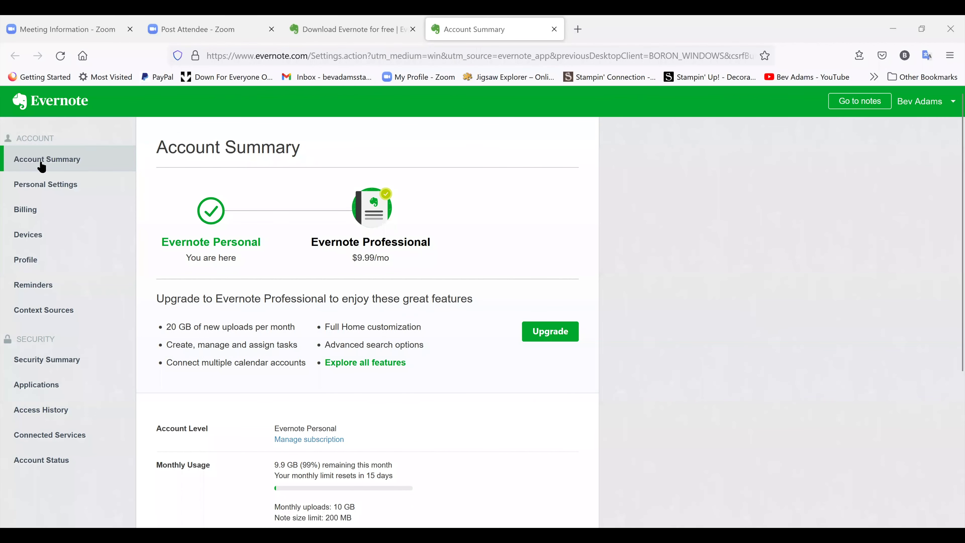
# Step: Check the Account Summary: 10 GB monthly upload limit resetting in 15 days
pyautogui.scroll(-3, 78, 190)
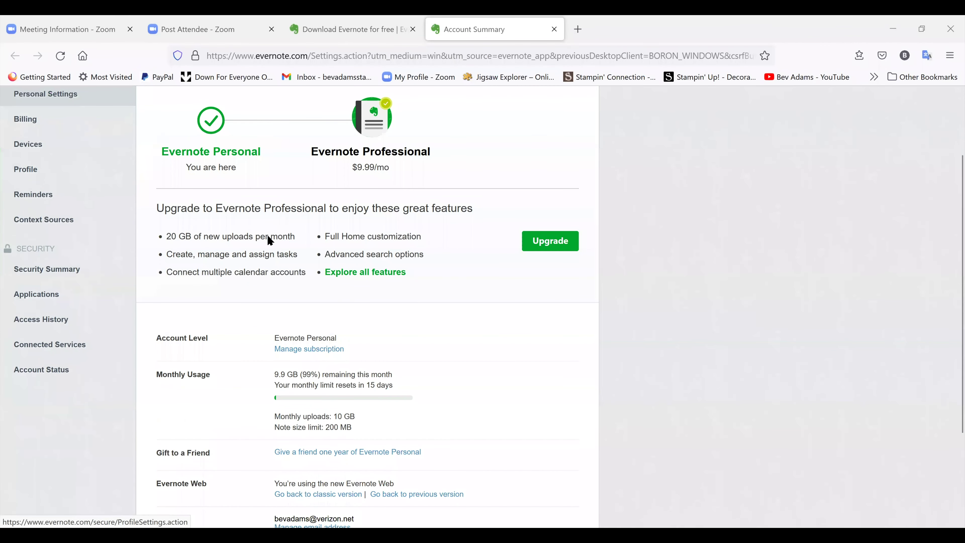
pyautogui.scroll(-3, 278, 232)
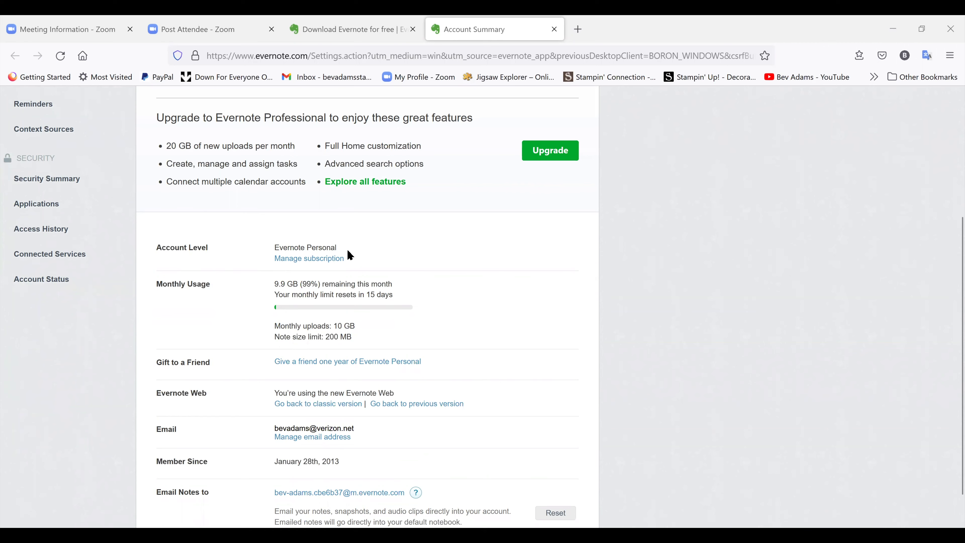
pyautogui.scroll(2, 376, 270)
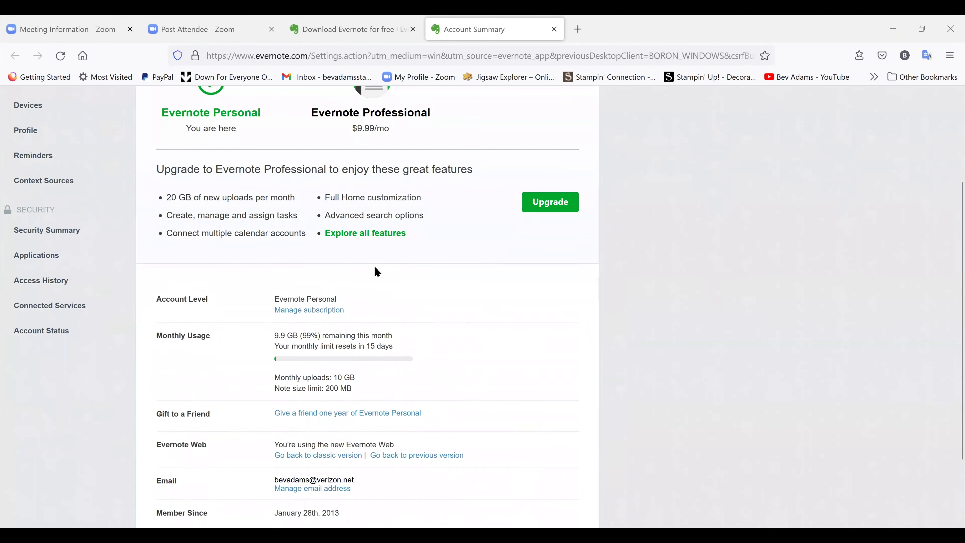
pyautogui.scroll(-3, 378, 263)
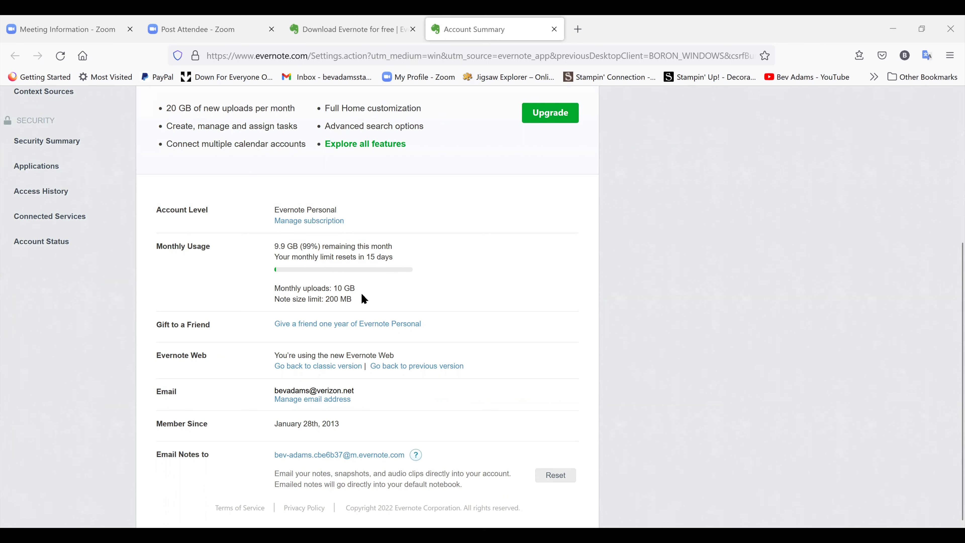
pyautogui.moveTo(394, 257); pyautogui.dragTo(364, 256)
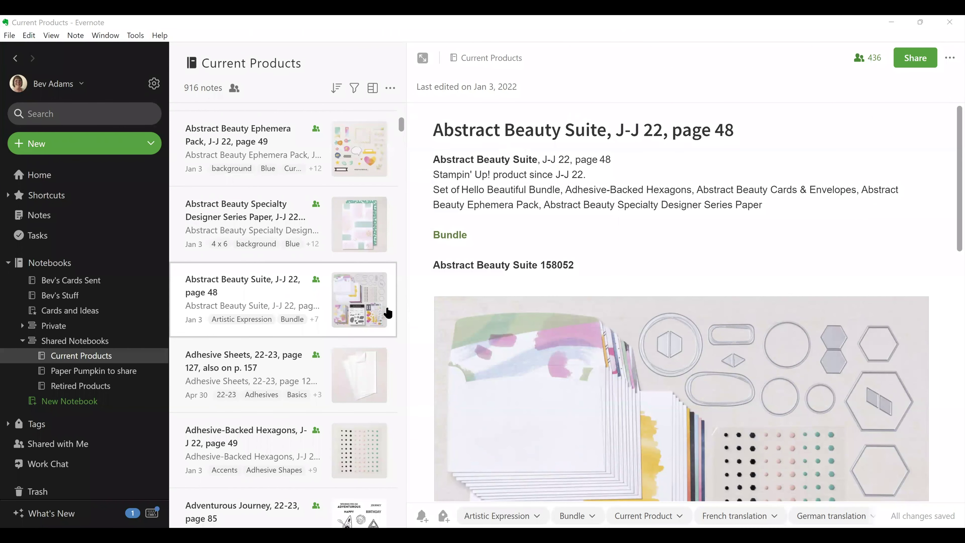
# Step: Switch to the owner's personal Stuff notebook (636 notes) and scroll its list
pyautogui.scroll(-4, 532, 309)
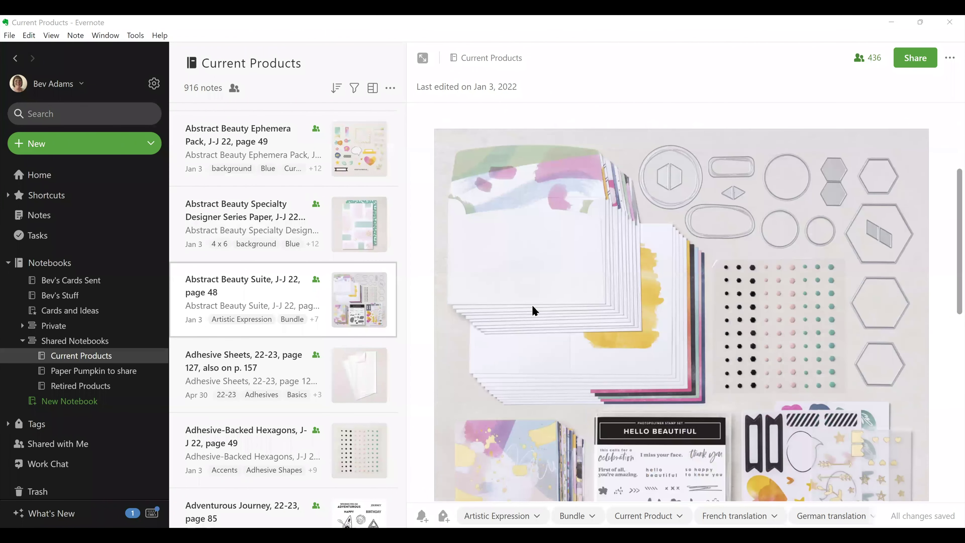
pyautogui.scroll(4, 532, 308)
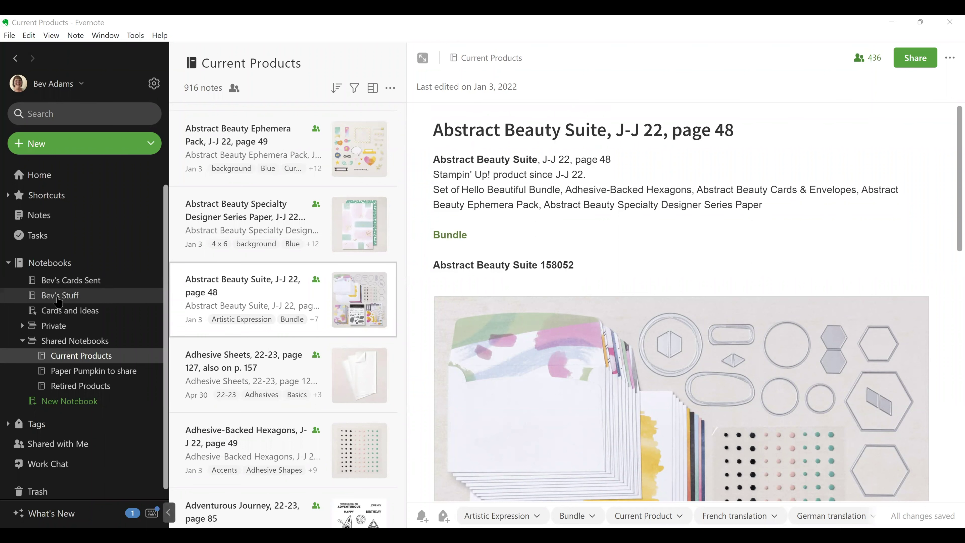
pyautogui.click(63, 295)
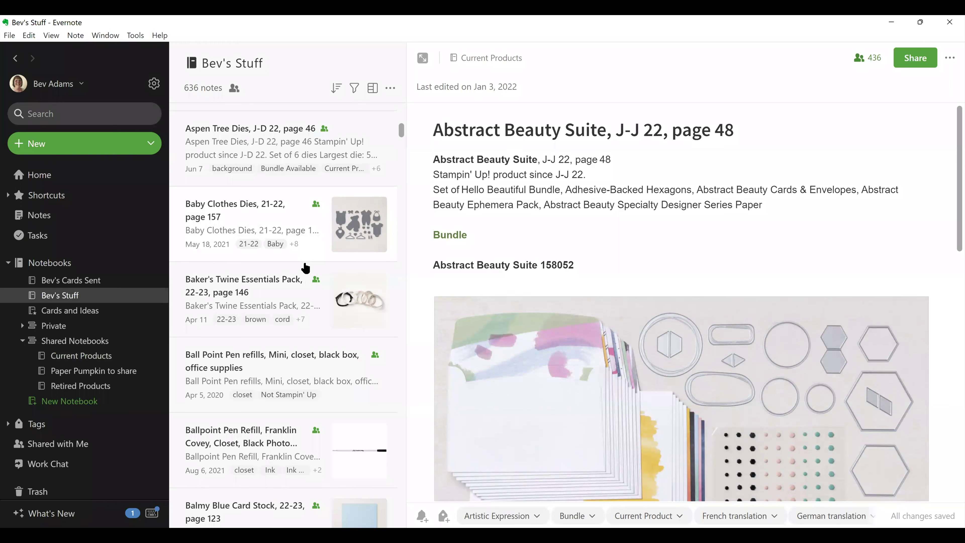
pyautogui.scroll(-10, 304, 270)
pyautogui.scroll(10, 302, 272)
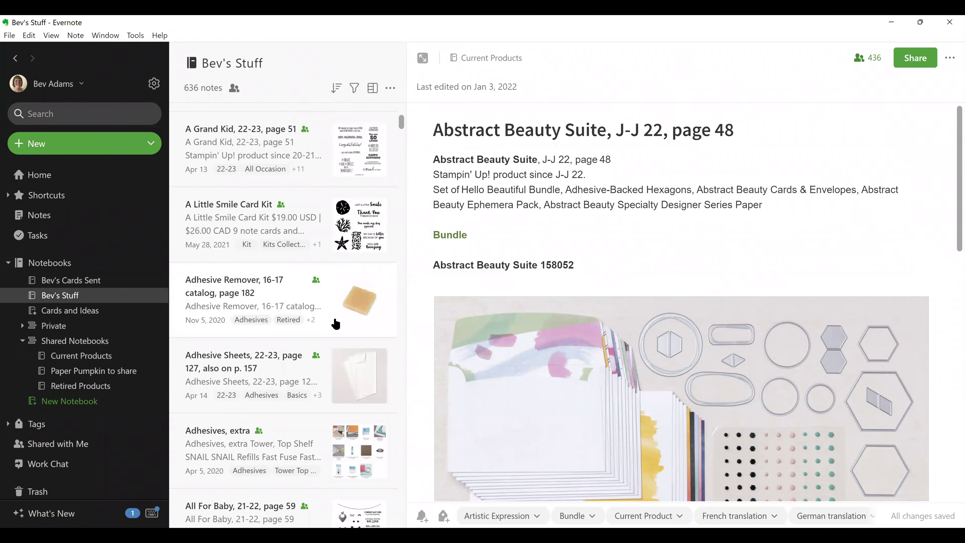
pyautogui.scroll(-4, 308, 278)
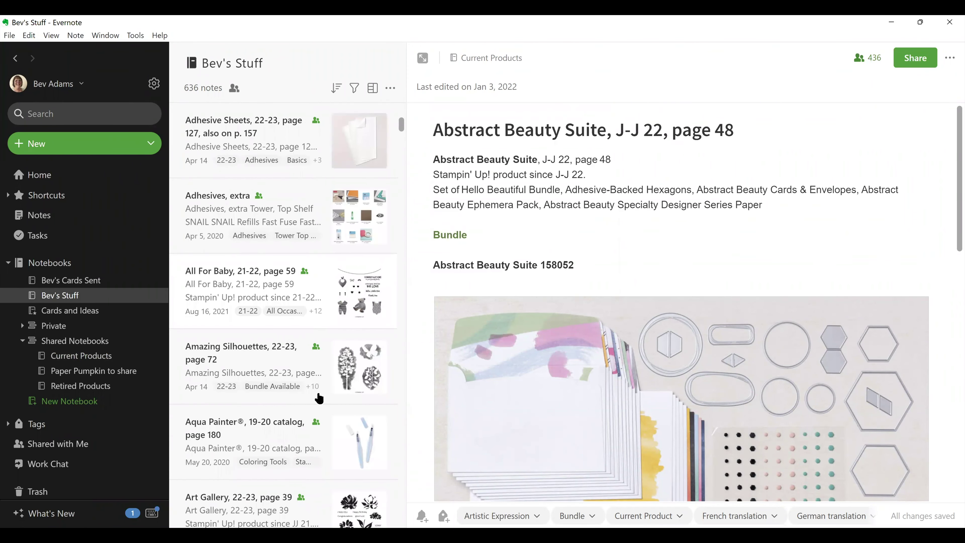
pyautogui.scroll(-10, 243, 276)
# Step: Open the Ballpoint Pen Refill note and scroll through its contents
pyautogui.click(258, 284)
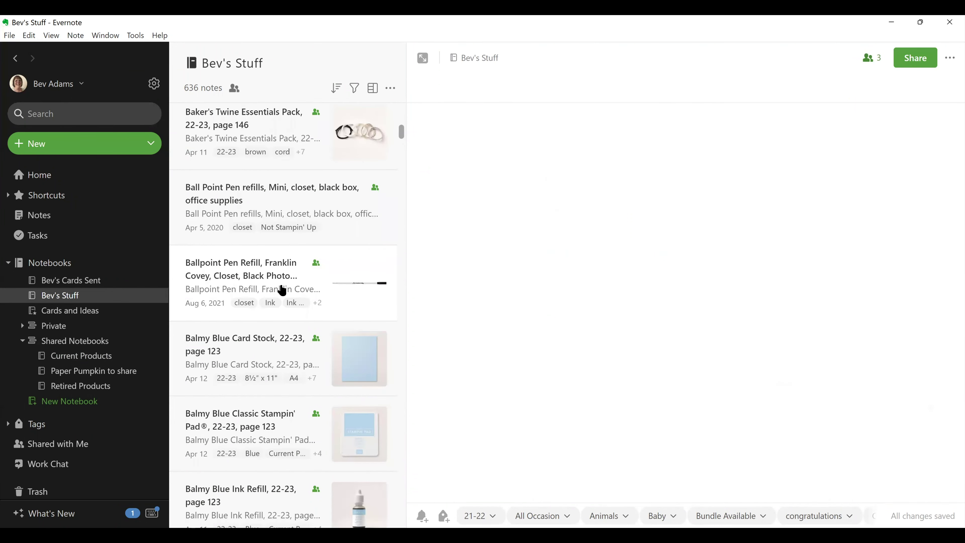
pyautogui.scroll(-2, 288, 378)
pyautogui.scroll(-10, 288, 379)
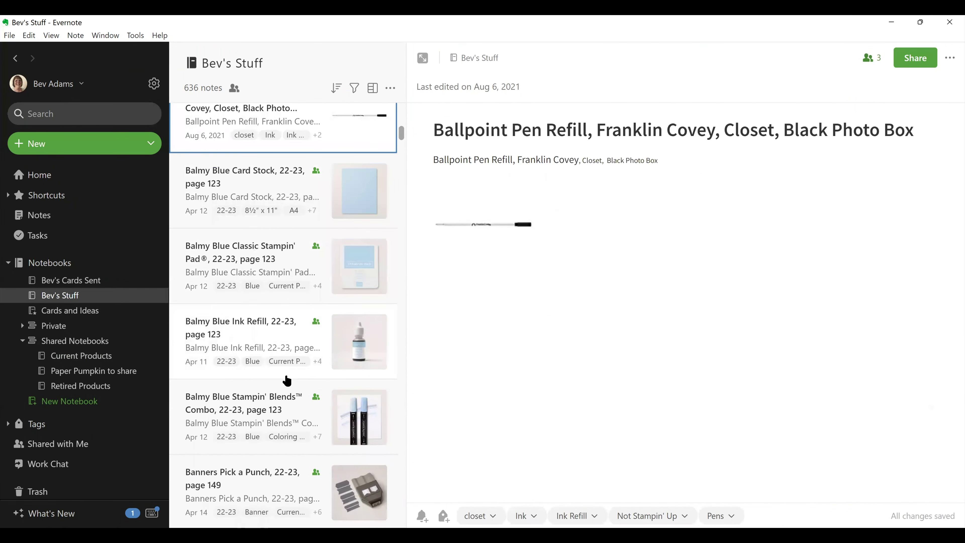
pyautogui.scroll(-20, 287, 377)
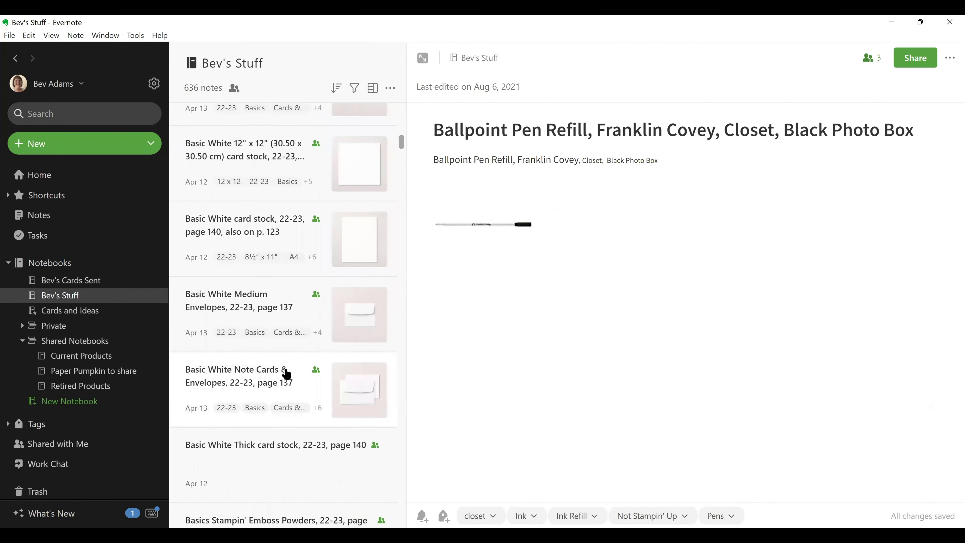
pyautogui.scroll(-20, 293, 367)
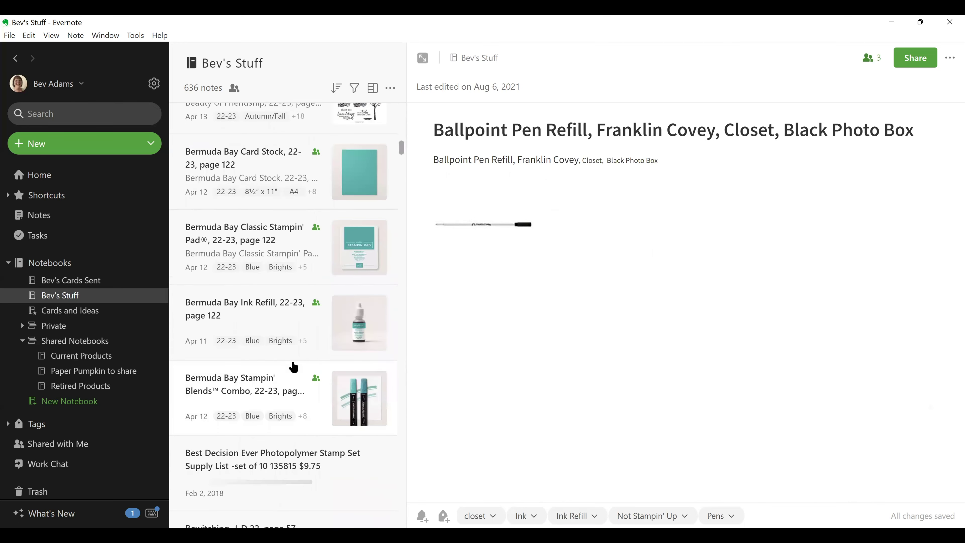
pyautogui.scroll(-5, 293, 366)
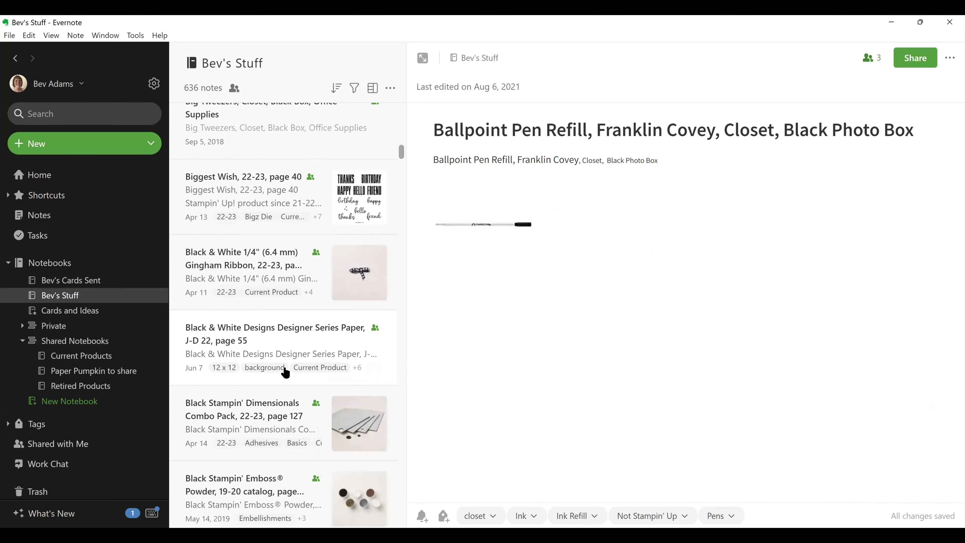
pyautogui.scroll(-5, 258, 388)
pyautogui.scroll(-10, 306, 400)
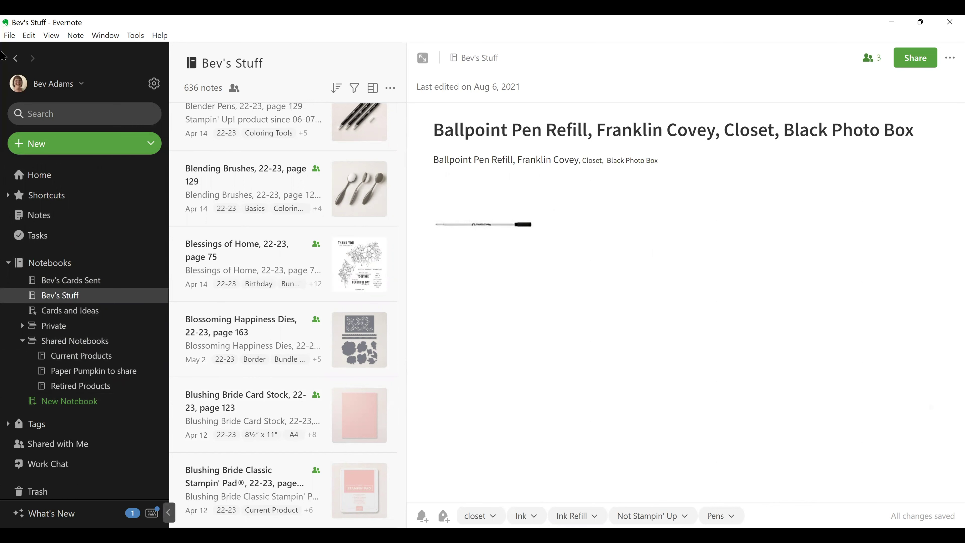
pyautogui.click(6, 37)
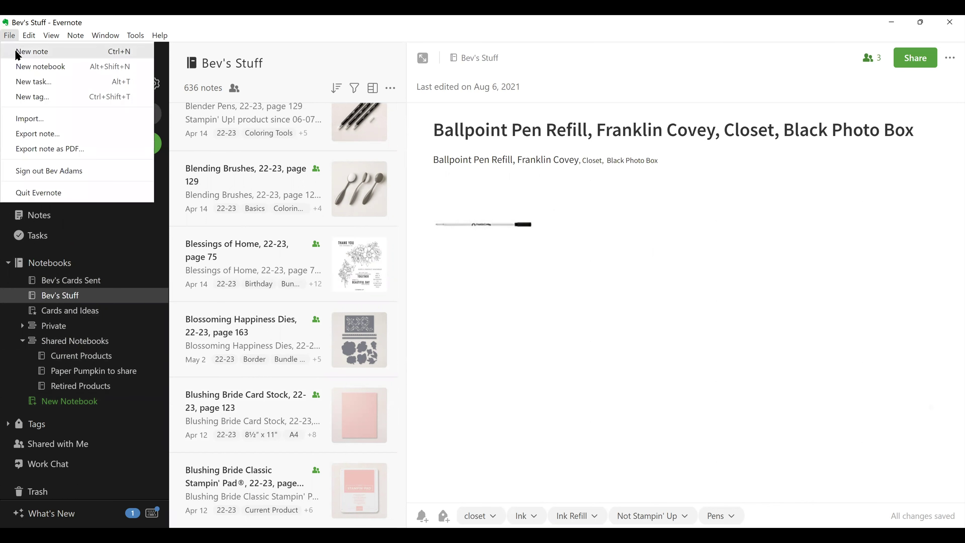
# Step: Create a new empty notebook named 'My Craft Products'
pyautogui.click(27, 67)
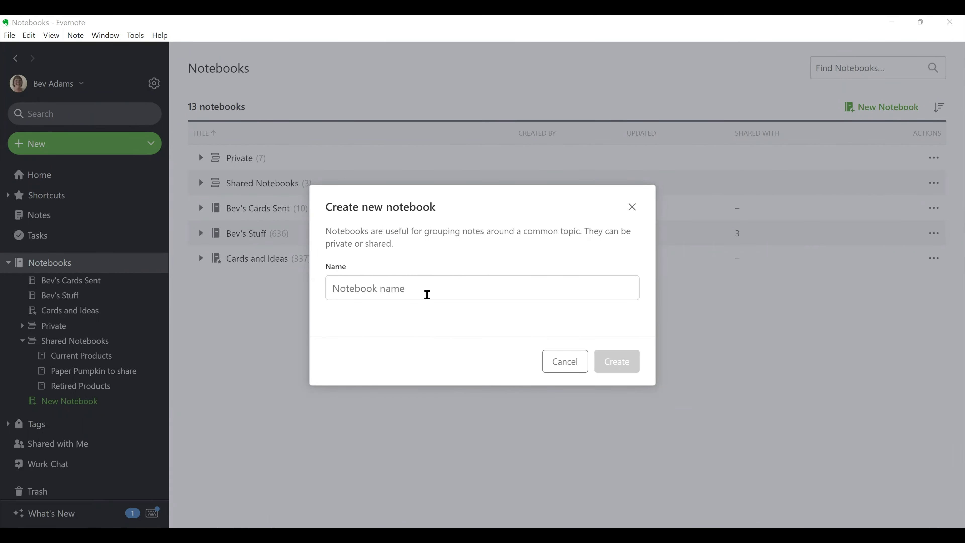
pyautogui.click(403, 285)
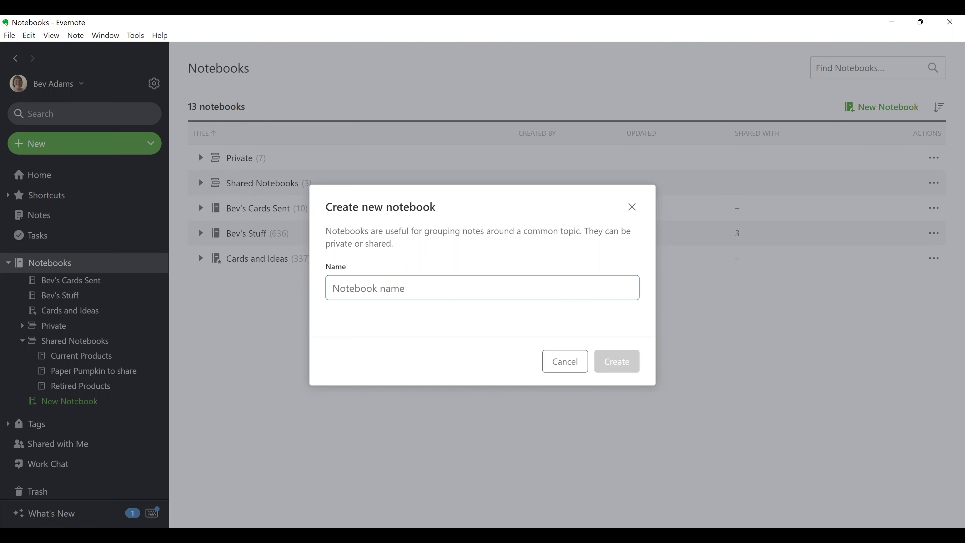
pyautogui.press('Return')
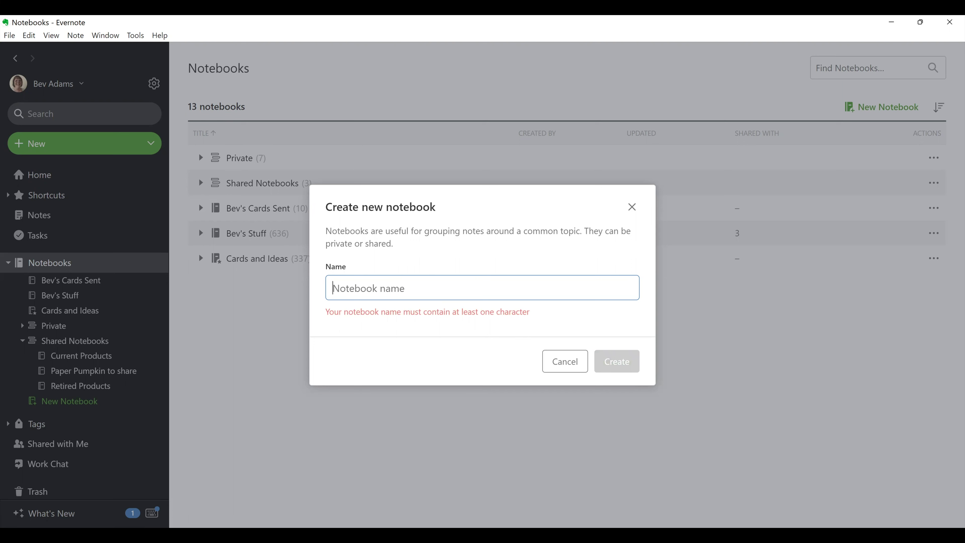
pyautogui.write('m')
pyautogui.press('BackSpace')
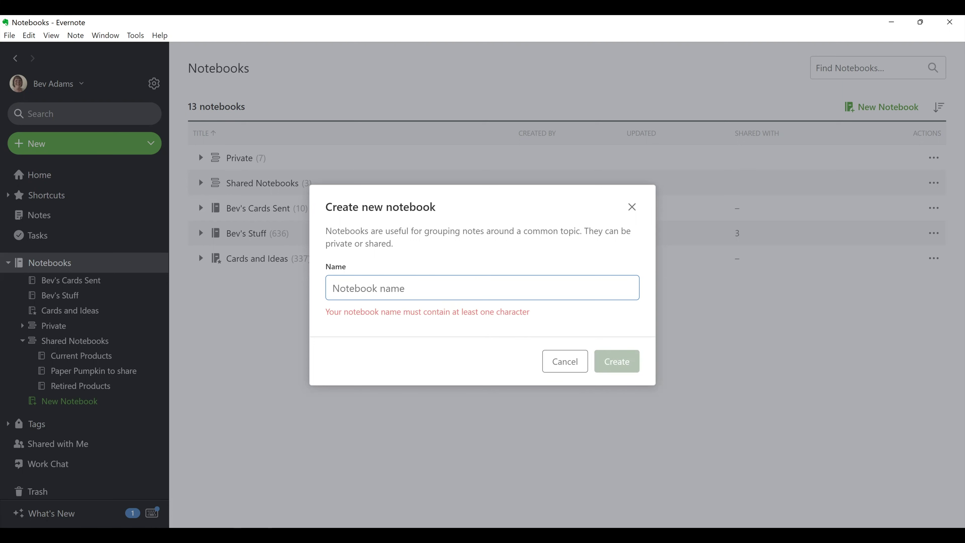
pyautogui.write('My Craft Products')
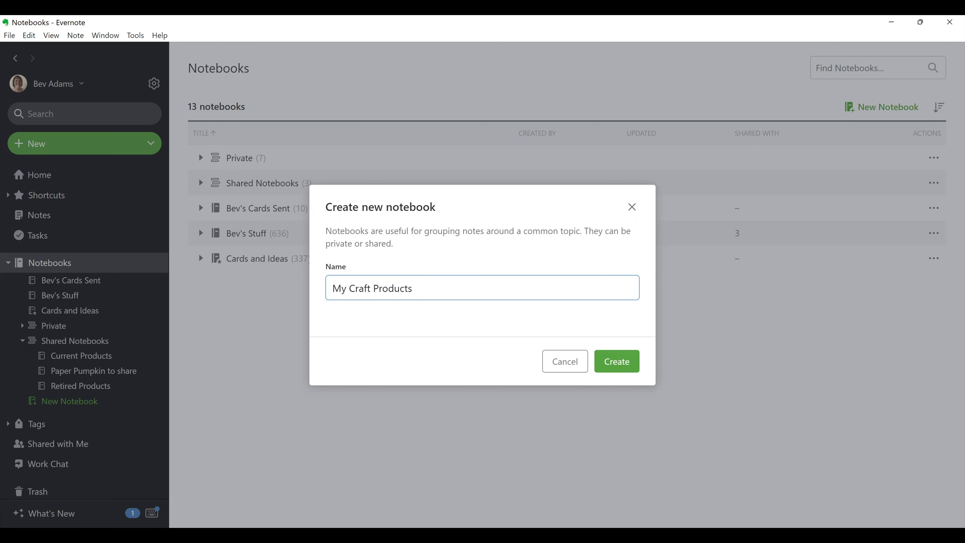
pyautogui.click(631, 368)
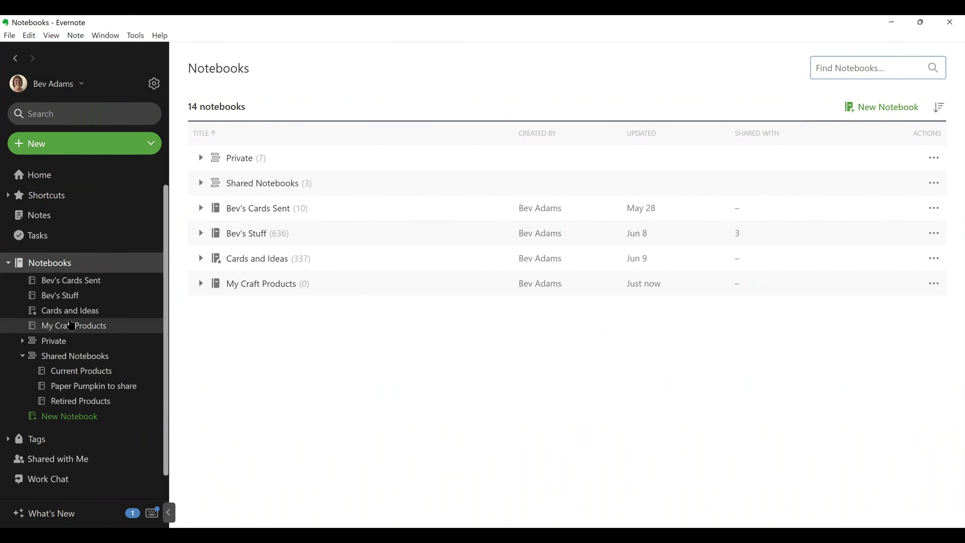
# Step: Open the empty My Craft Products notebook, then switch to the Current Products notebook
pyautogui.click(72, 326)
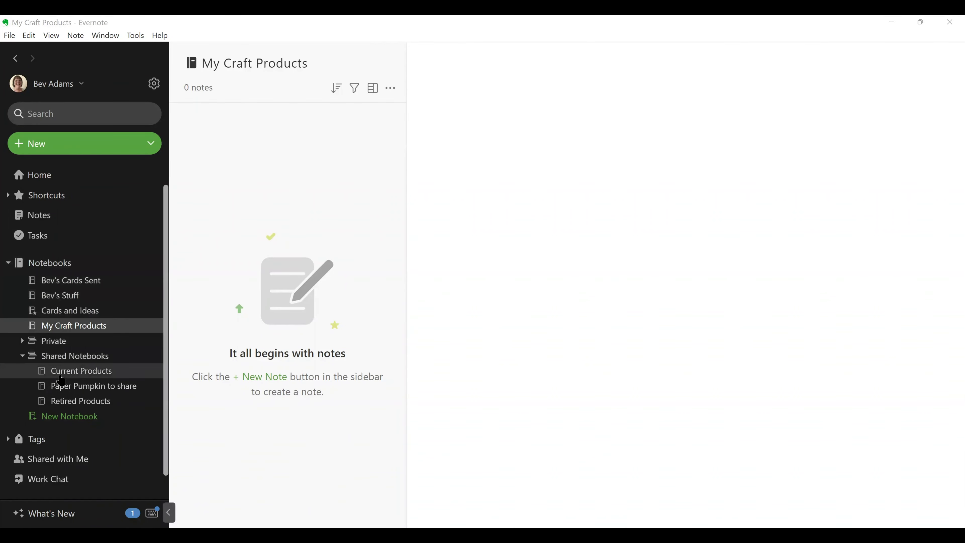
pyautogui.click(66, 371)
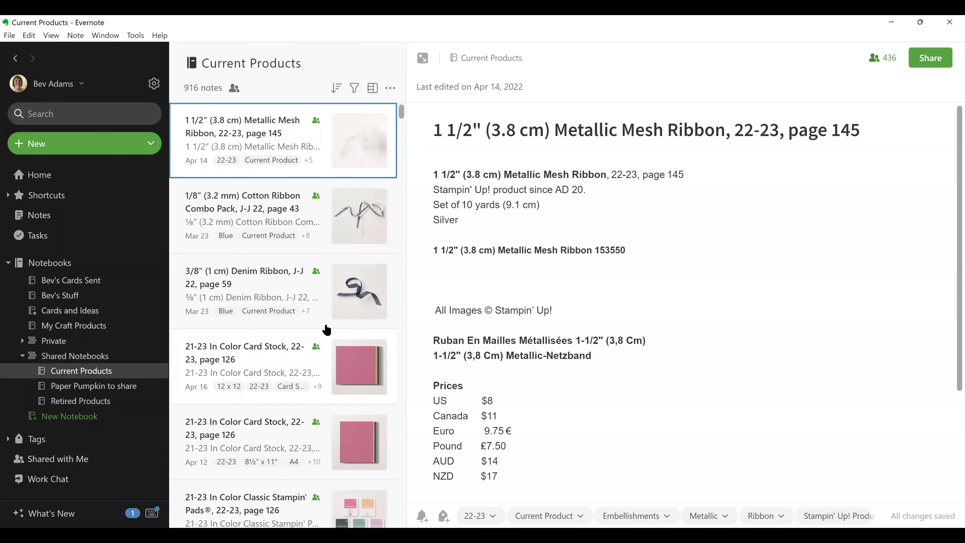
pyautogui.scroll(-4, 315, 327)
pyautogui.scroll(-5, 314, 303)
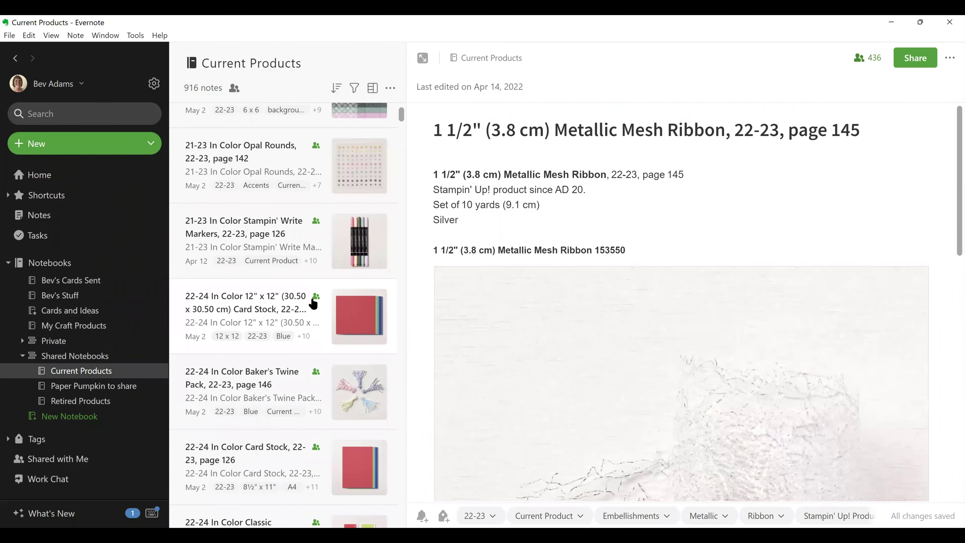
pyautogui.scroll(-5, 319, 300)
pyautogui.scroll(-3, 341, 299)
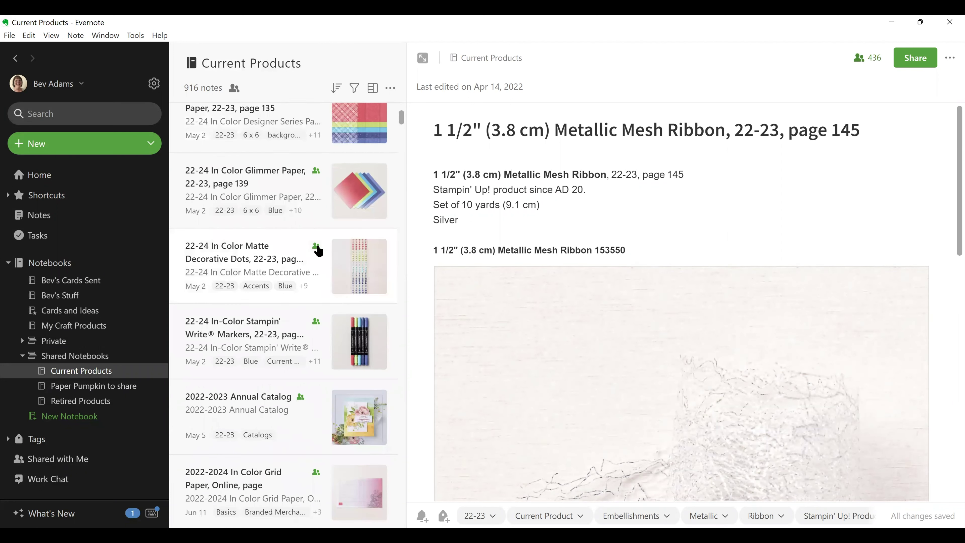
# Step: Filter Current Products by the Stamps tag, leaving 176 notes
pyautogui.click(349, 91)
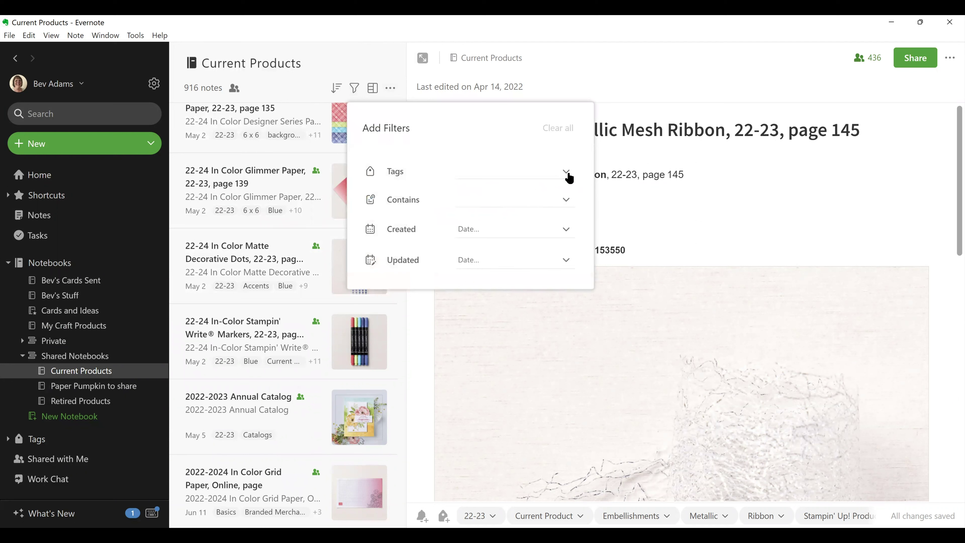
pyautogui.click(567, 175)
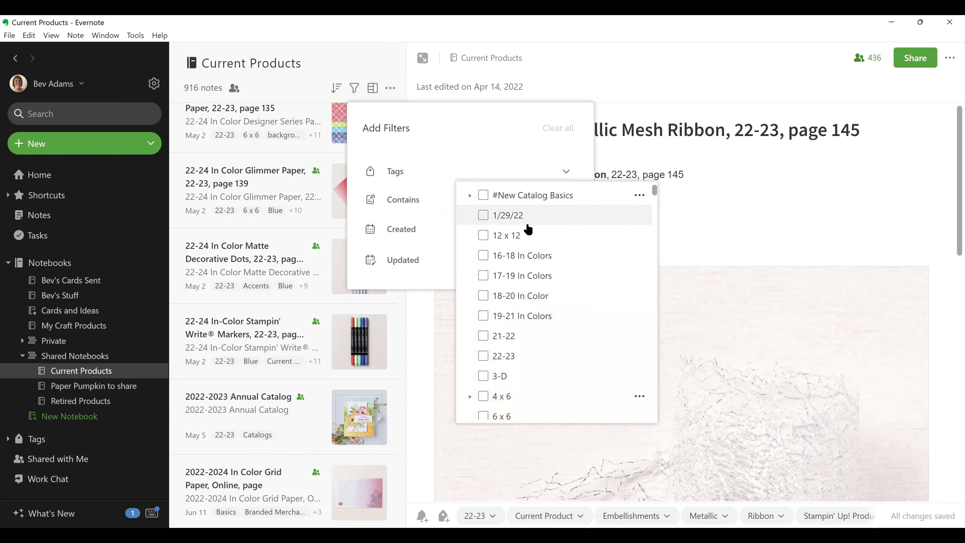
pyautogui.scroll(-15, 601, 237)
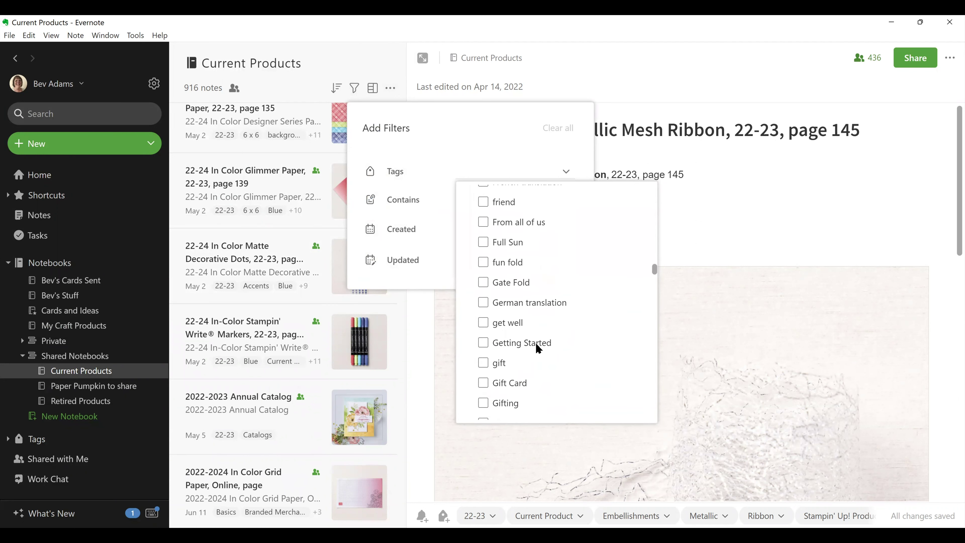
pyautogui.scroll(-20, 536, 344)
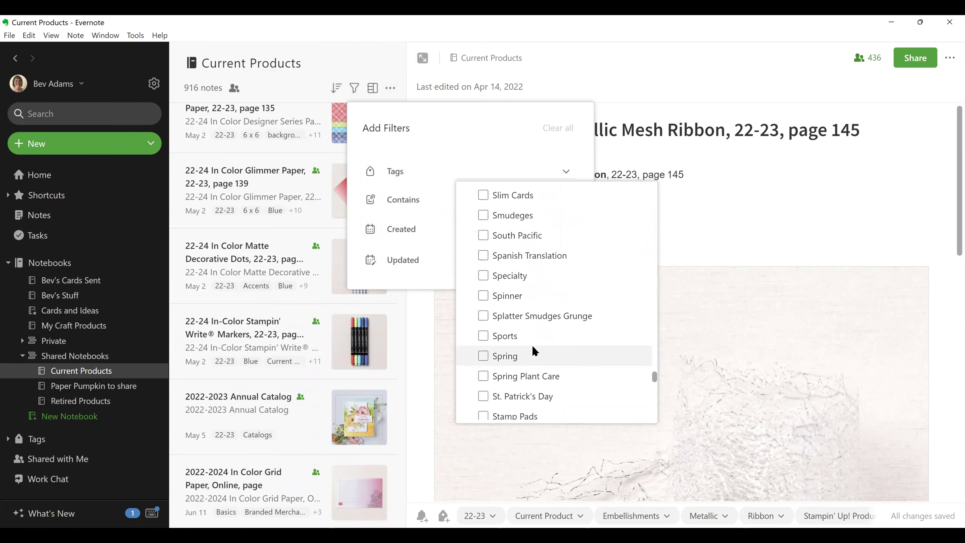
pyautogui.scroll(-5, 534, 351)
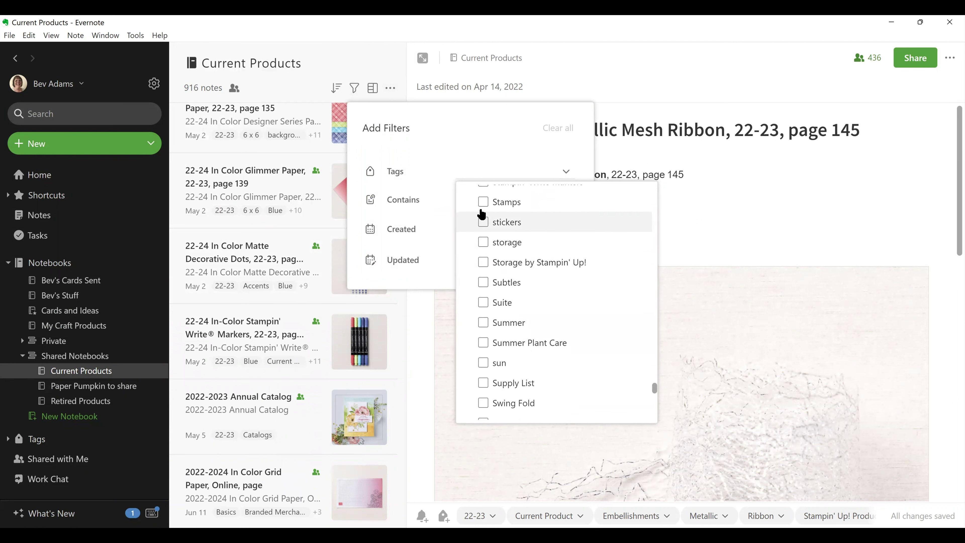
pyautogui.click(483, 201)
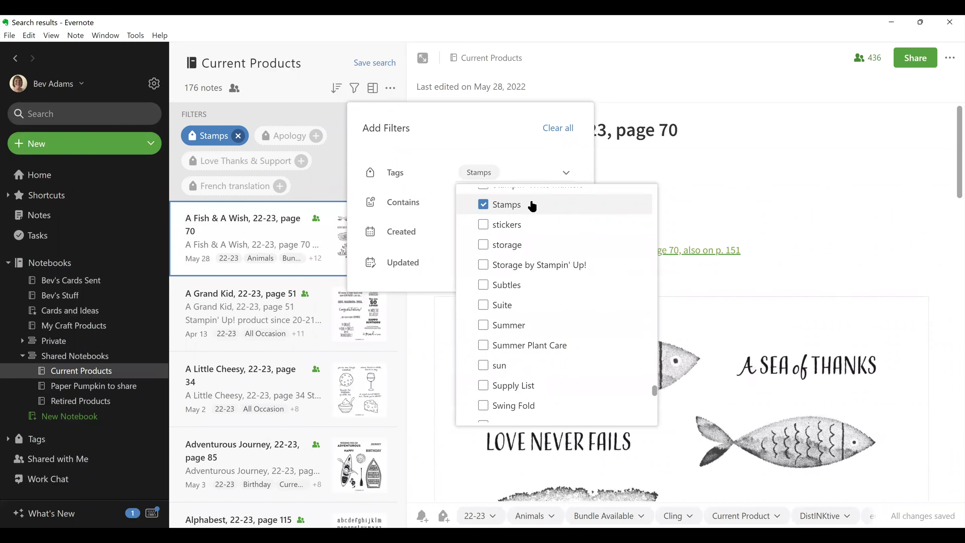
pyautogui.click(271, 233)
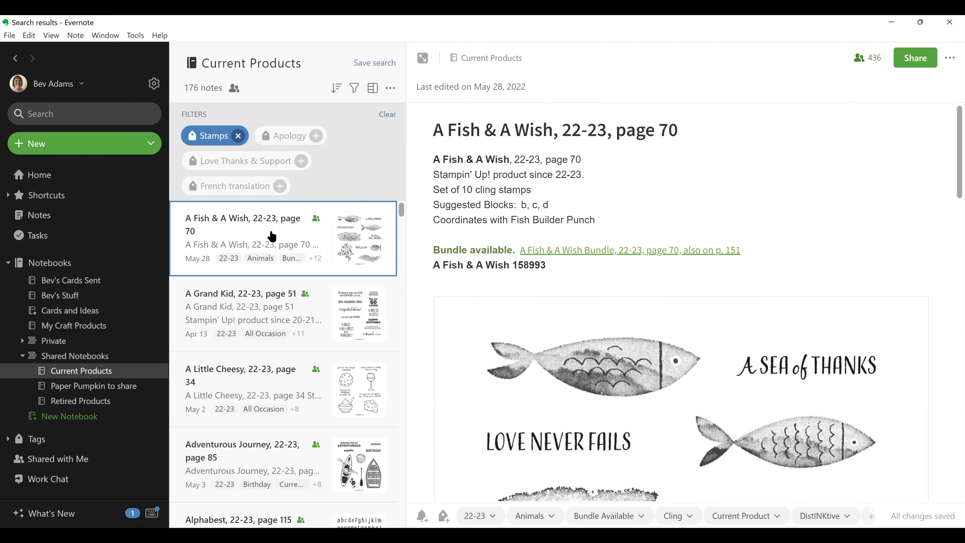
# Step: Copy the A Fish & A Wish, 22-23, page 70 note into My Craft Products
pyautogui.rightClick(272, 236)
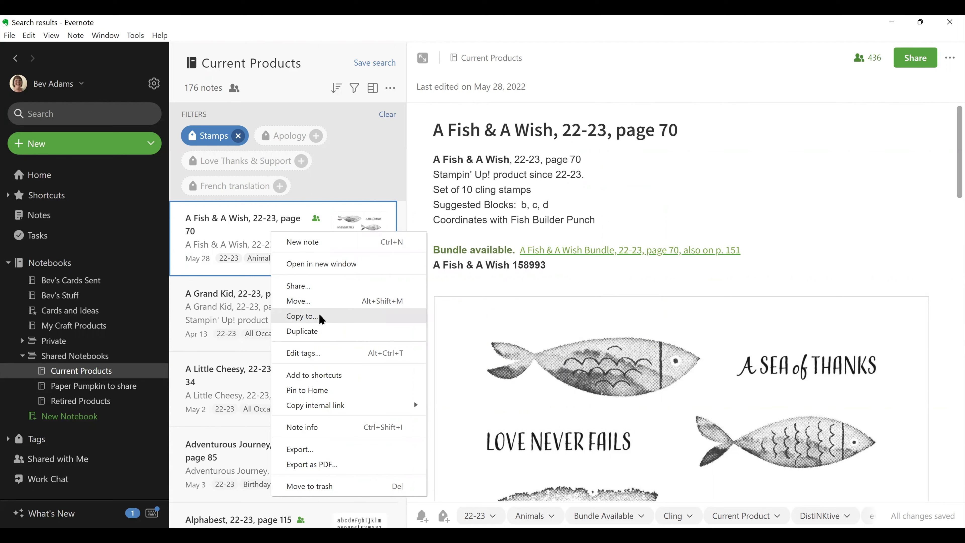
pyautogui.click(350, 48)
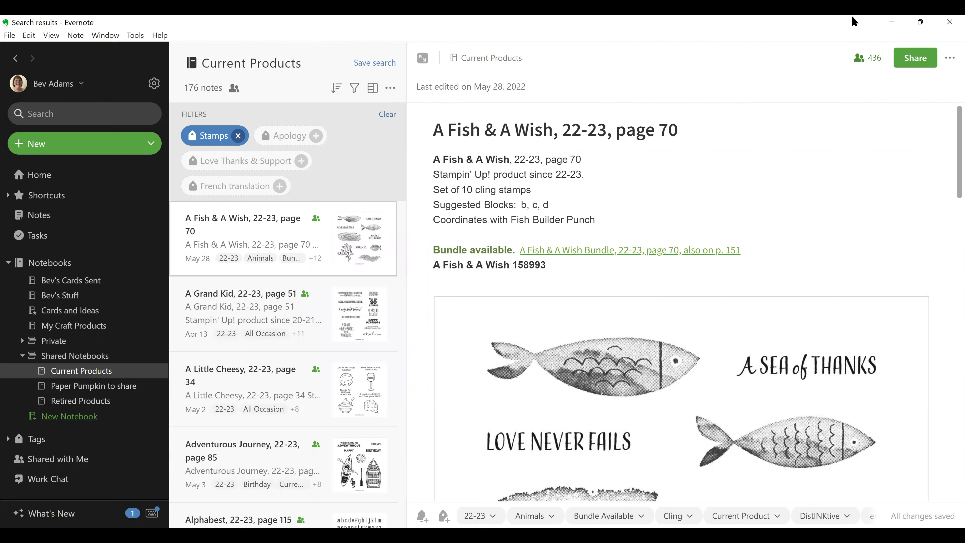
pyautogui.click(951, 63)
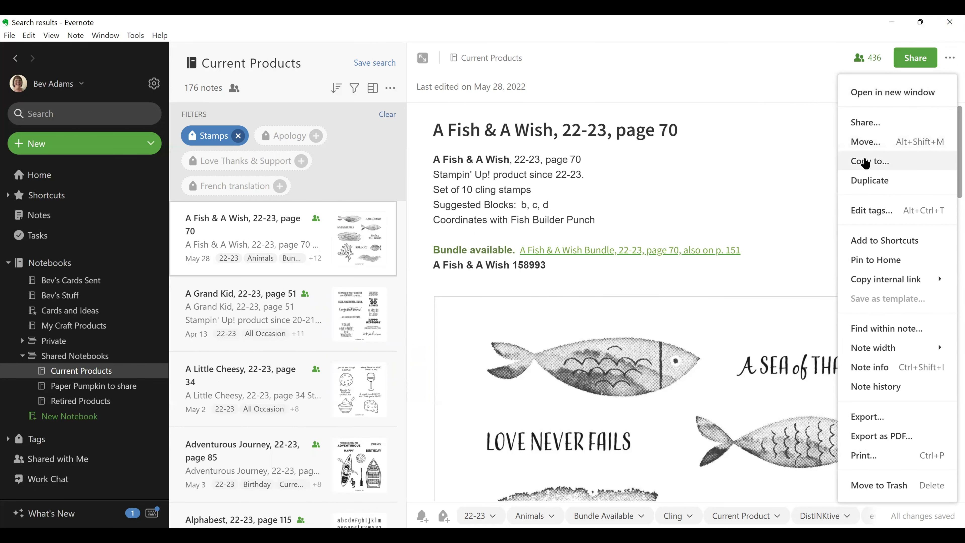
pyautogui.click(867, 163)
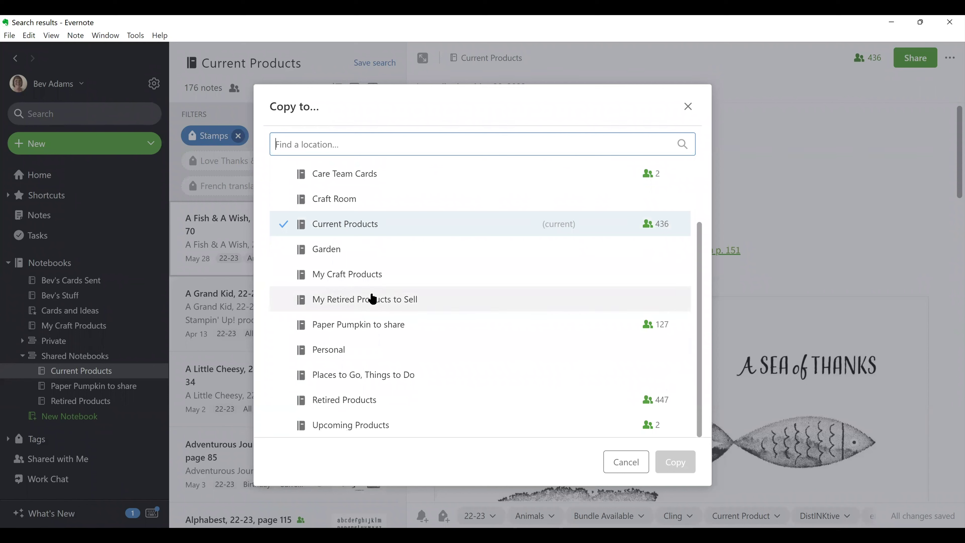
pyautogui.click(340, 274)
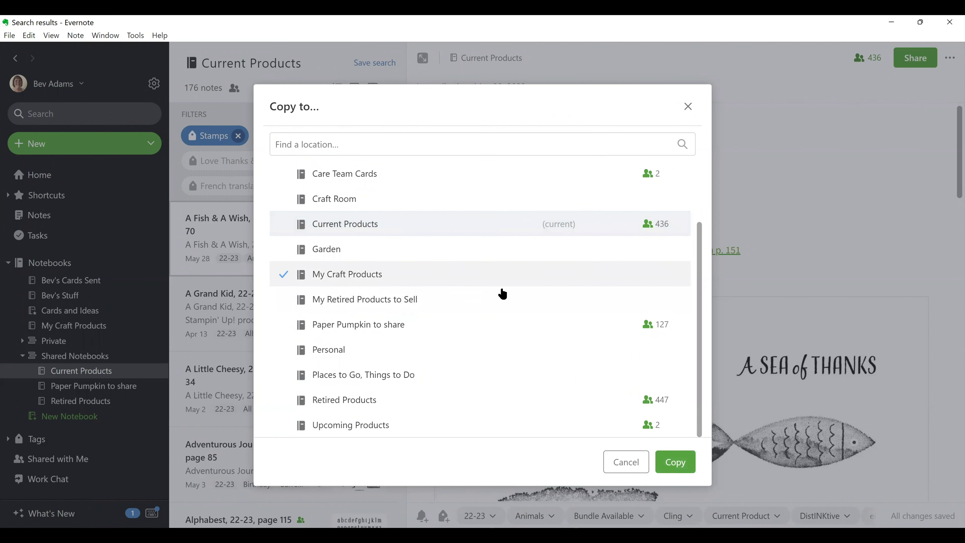
pyautogui.click(676, 462)
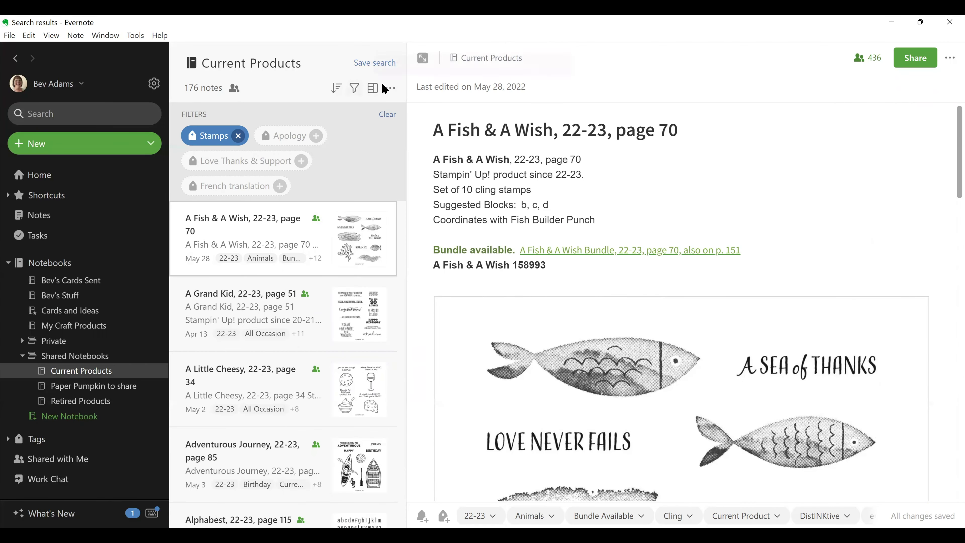
# Step: Copy the Bamboo Beauty stamp note into My Craft Products
pyautogui.scroll(-10, 276, 331)
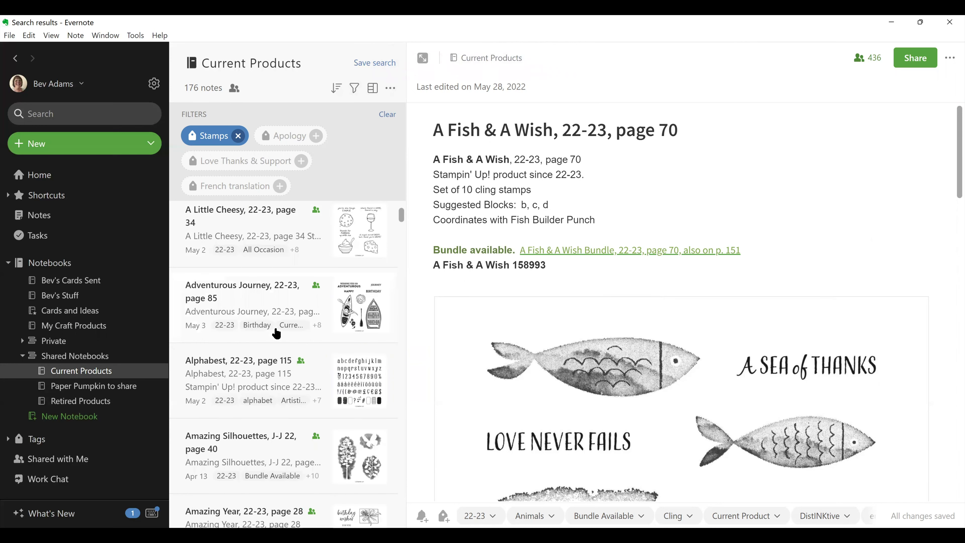
pyautogui.scroll(-5, 268, 327)
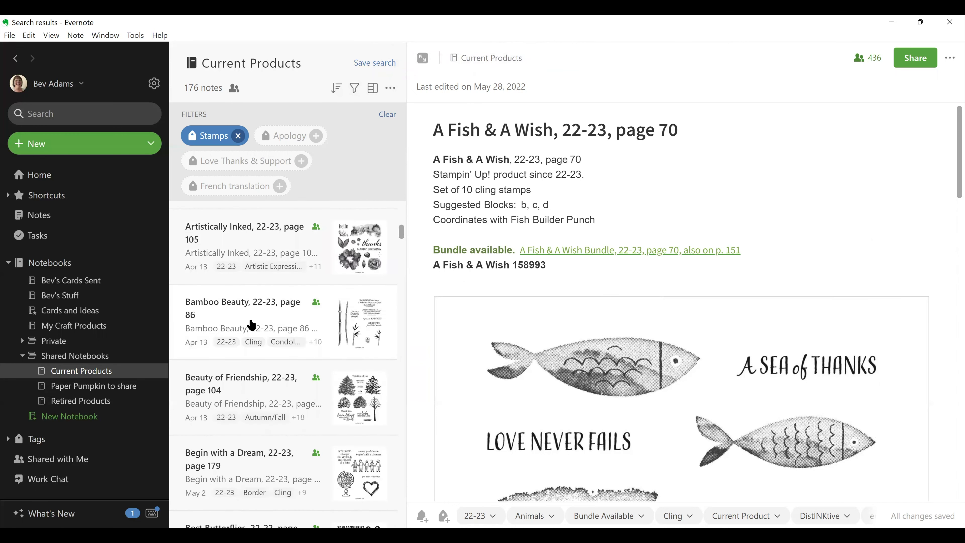
pyautogui.click(251, 323)
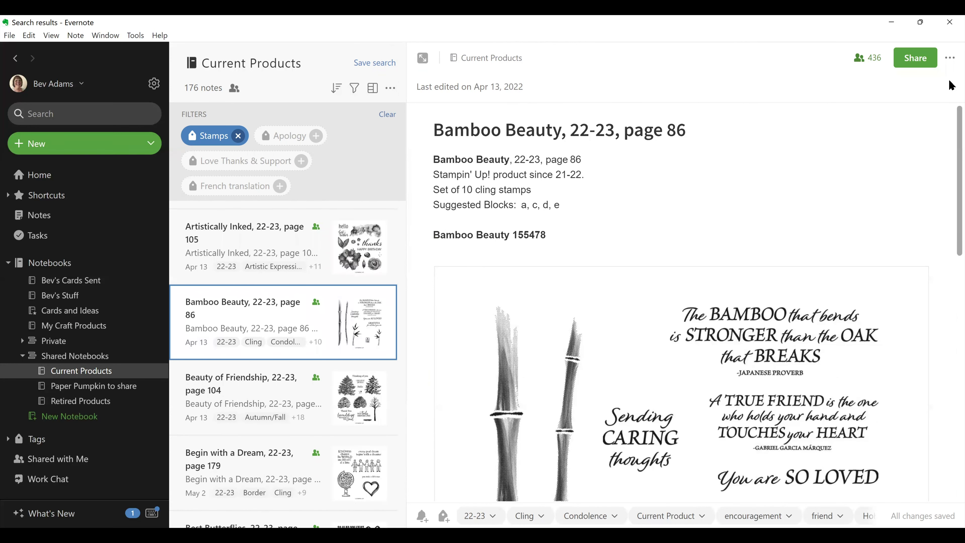
pyautogui.click(950, 58)
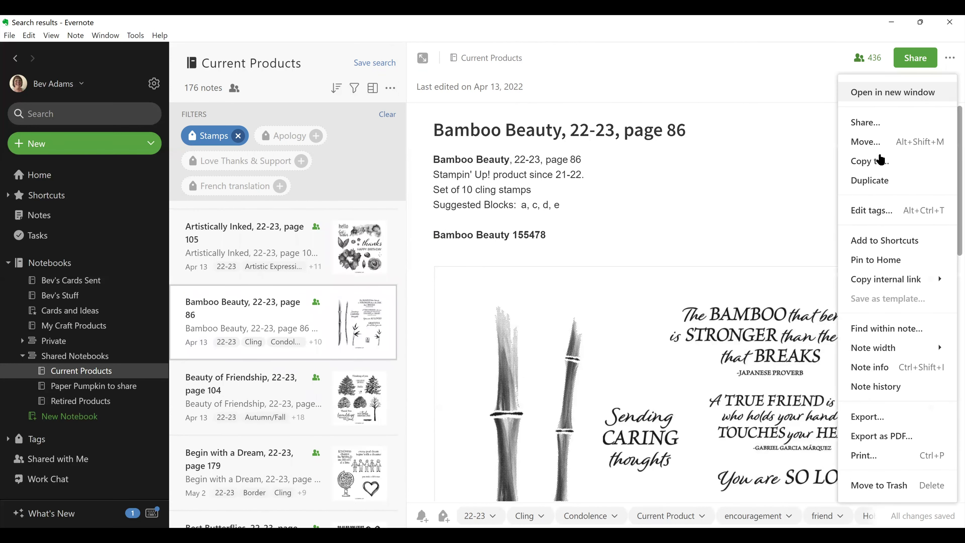
pyautogui.click(769, 177)
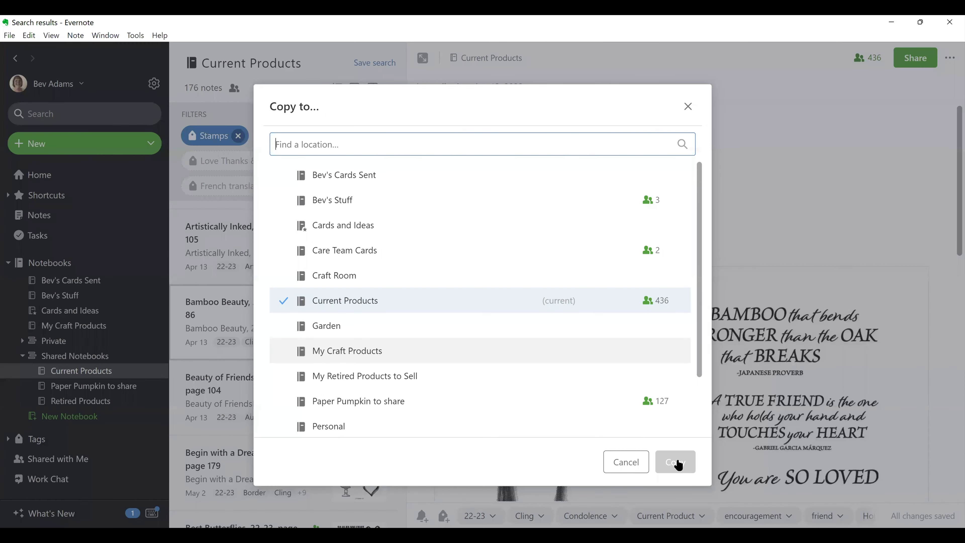
pyautogui.click(677, 462)
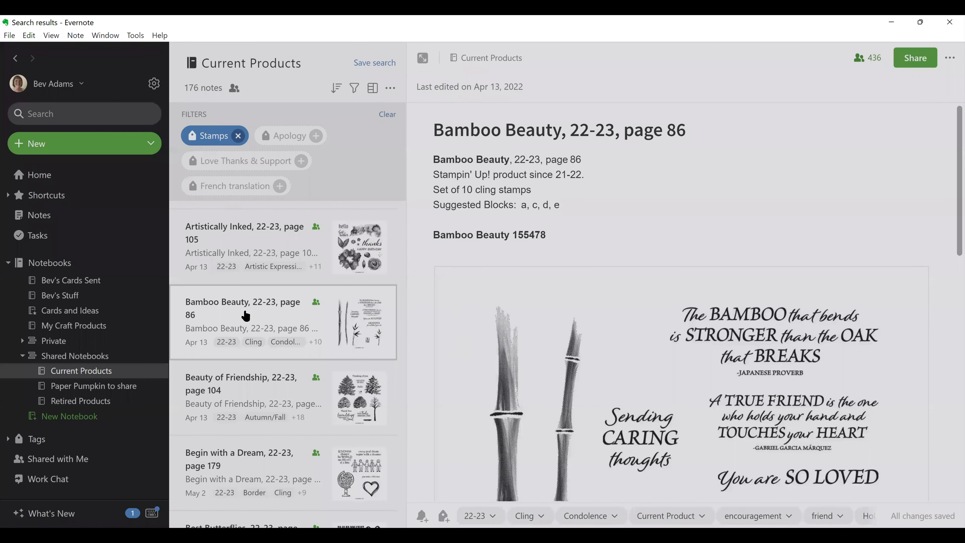
# Step: Copy Botanical Layers into My Craft Products, then view that notebook's three notes
pyautogui.scroll(-10, 245, 315)
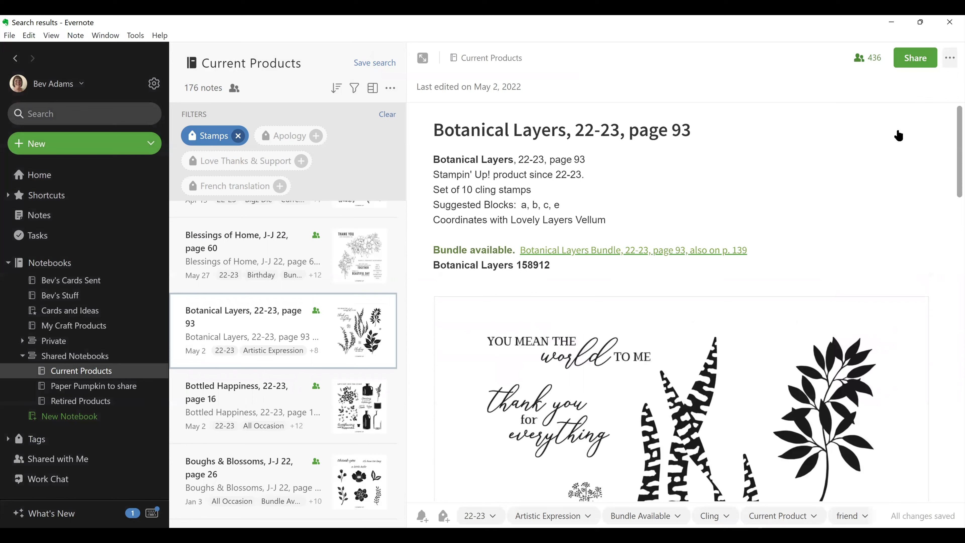
pyautogui.click(950, 57)
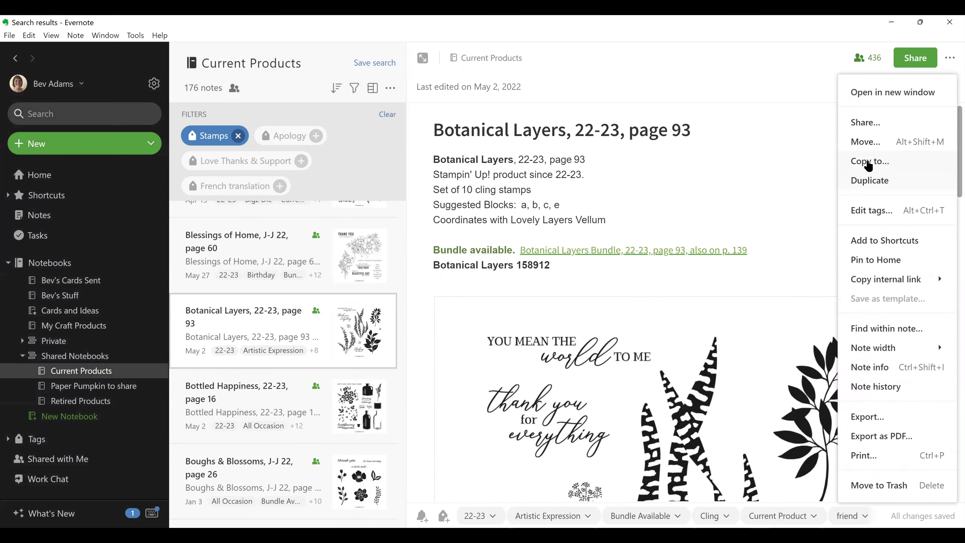
pyautogui.click(870, 163)
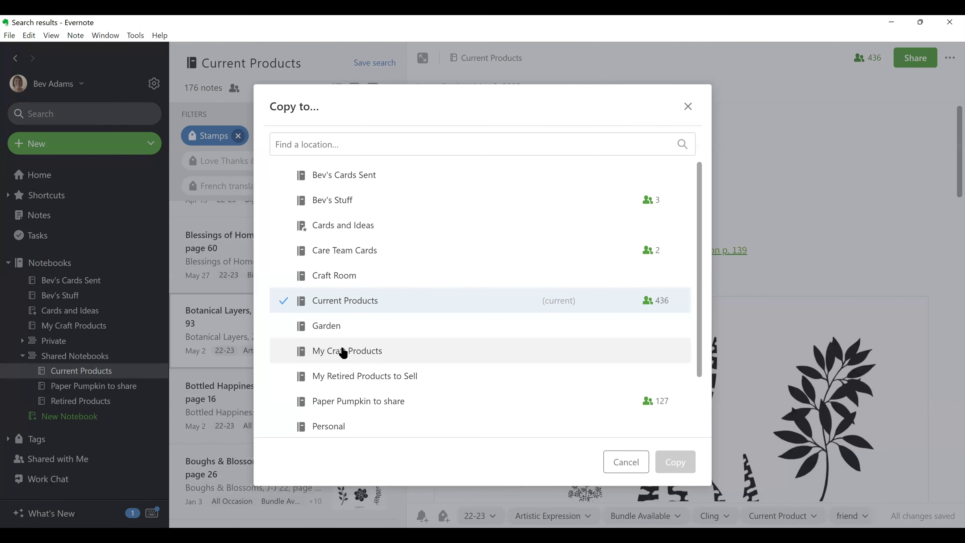
pyautogui.click(344, 353)
pyautogui.click(675, 460)
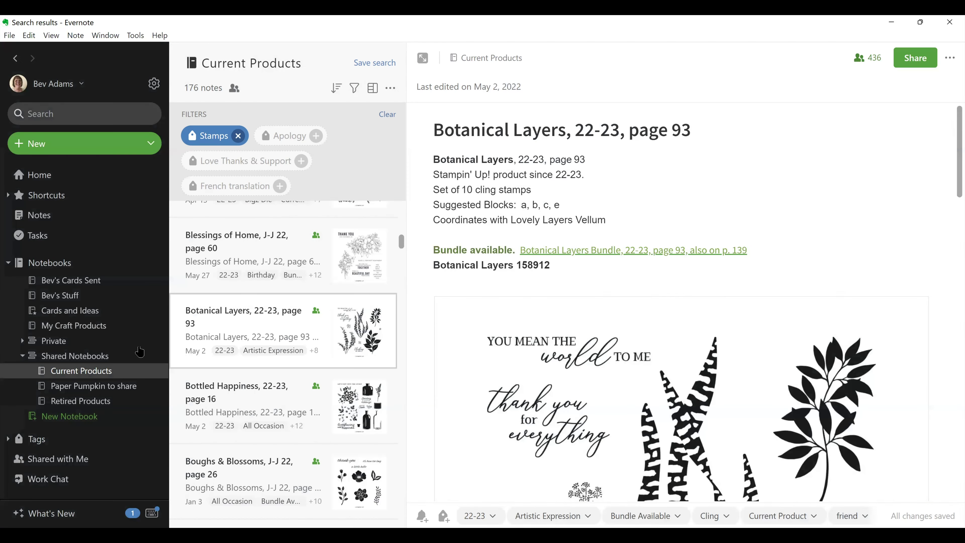
pyautogui.click(58, 326)
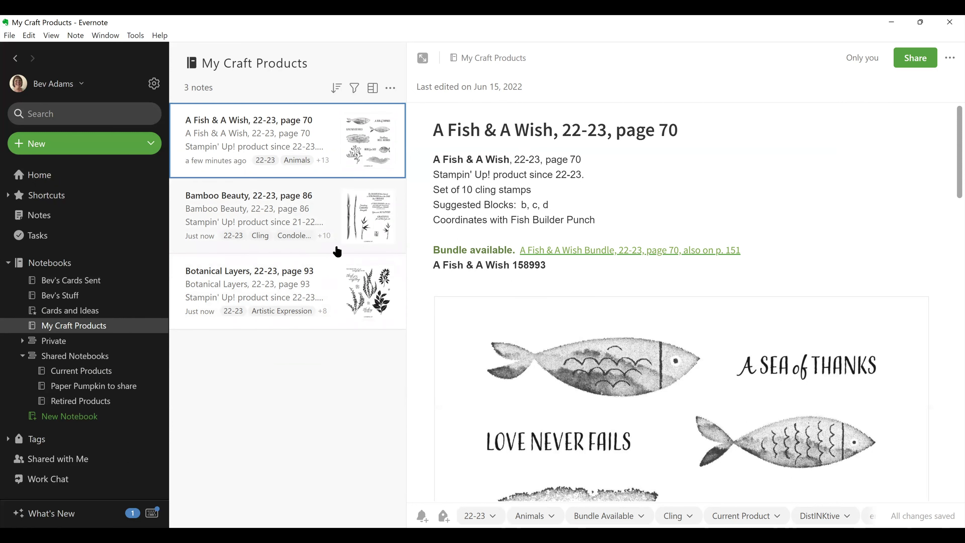
pyautogui.click(62, 371)
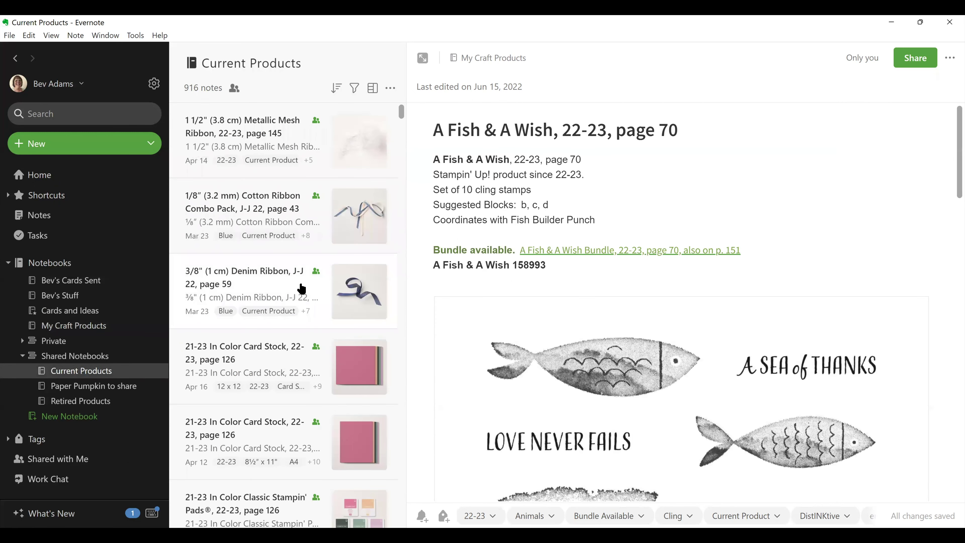
pyautogui.scroll(-10, 299, 301)
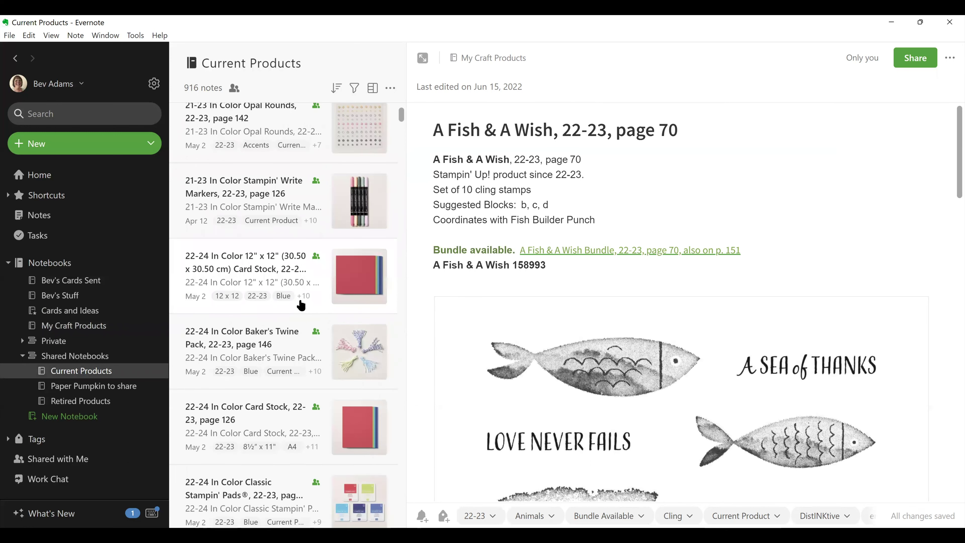
pyautogui.scroll(-5, 390, 285)
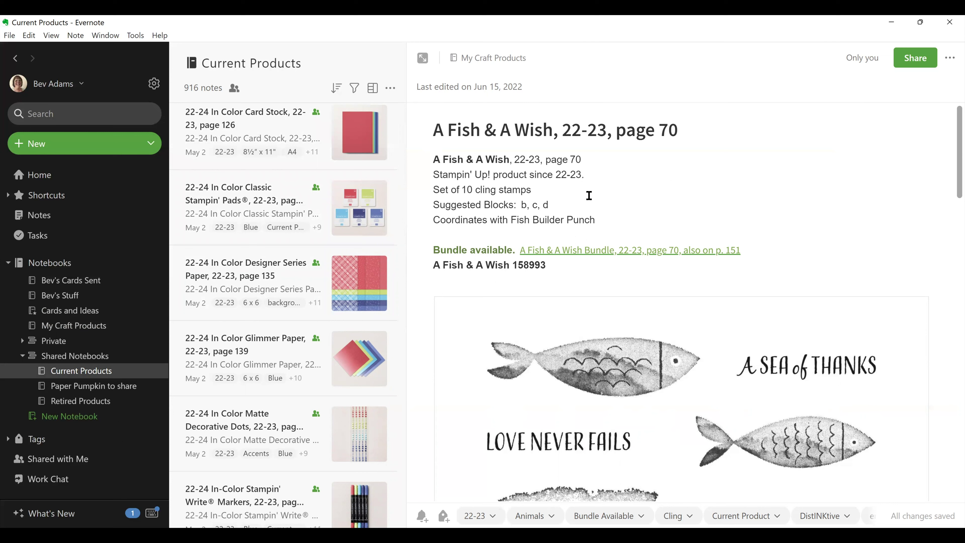
pyautogui.moveTo(598, 220); pyautogui.dragTo(566, 187)
pyautogui.click(633, 205)
pyautogui.scroll(-10, 344, 309)
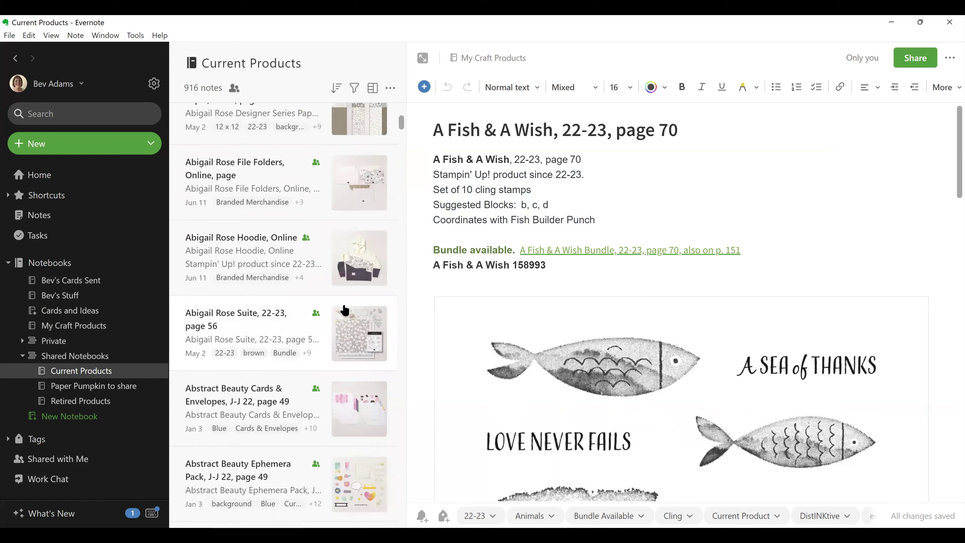
pyautogui.scroll(4, 345, 310)
pyautogui.scroll(5, 345, 310)
pyautogui.scroll(3, 349, 298)
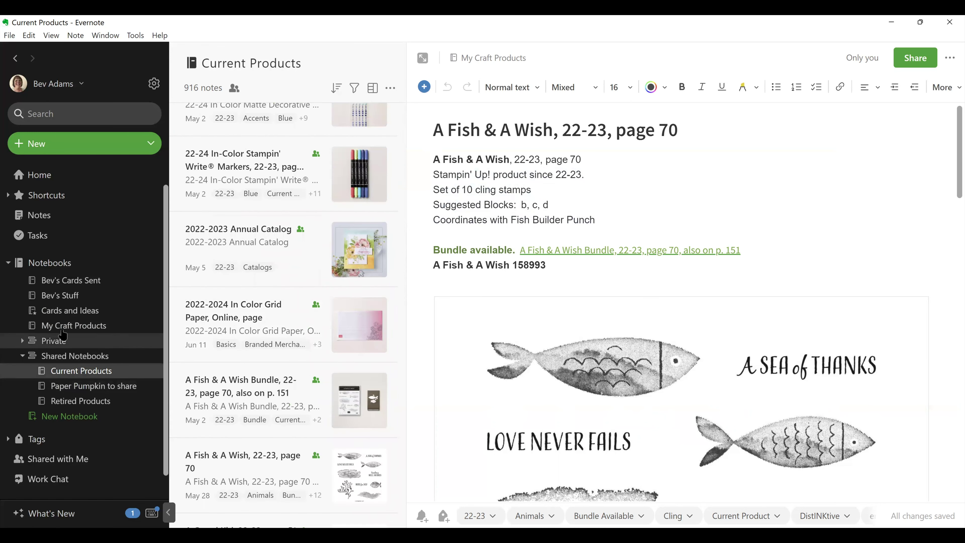
pyautogui.click(67, 327)
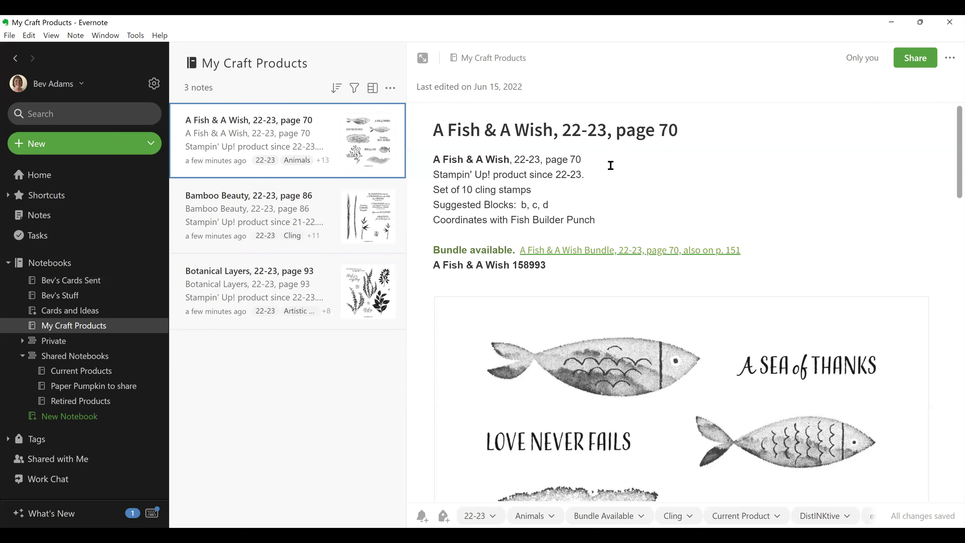
pyautogui.moveTo(594, 159); pyautogui.dragTo(513, 158)
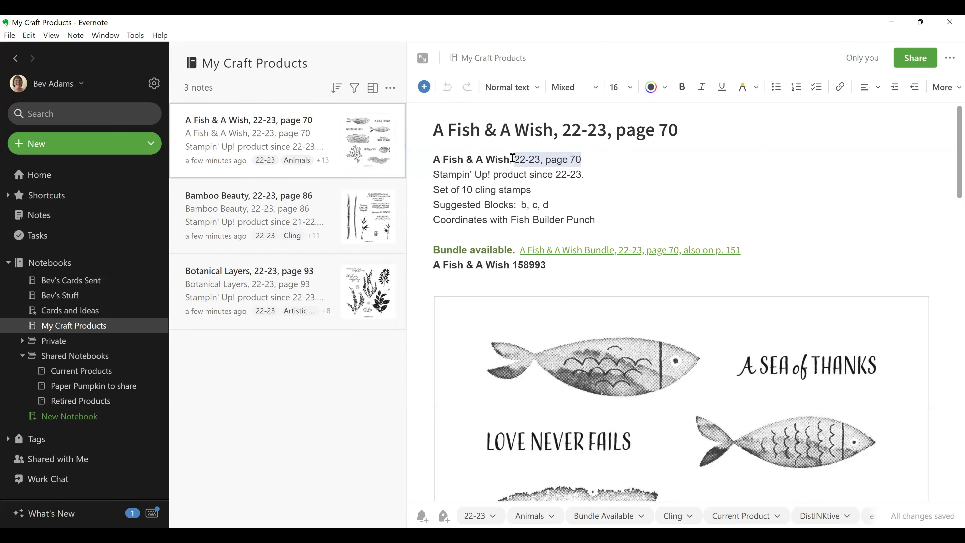
pyautogui.click(641, 209)
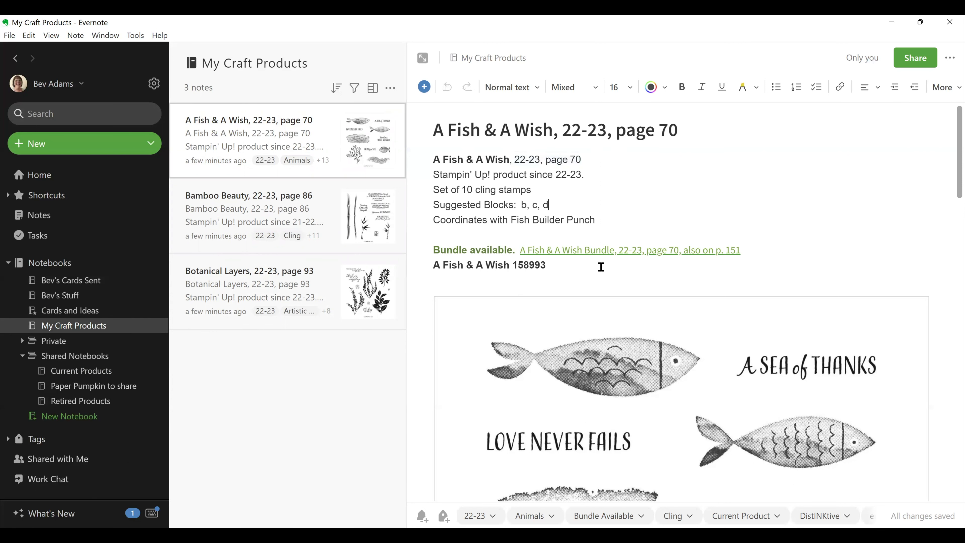
pyautogui.scroll(-4, 600, 267)
pyautogui.scroll(-3, 570, 255)
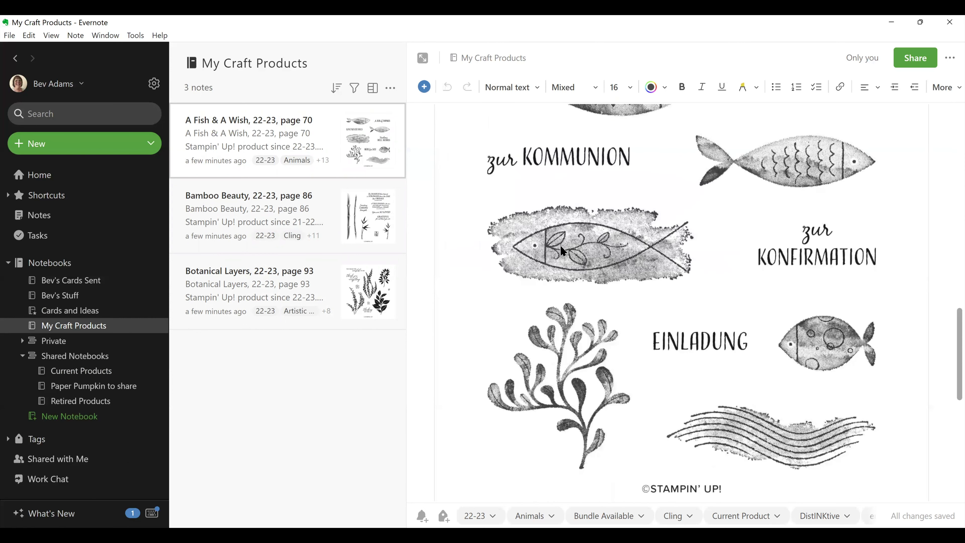
pyautogui.scroll(4, 442, 162)
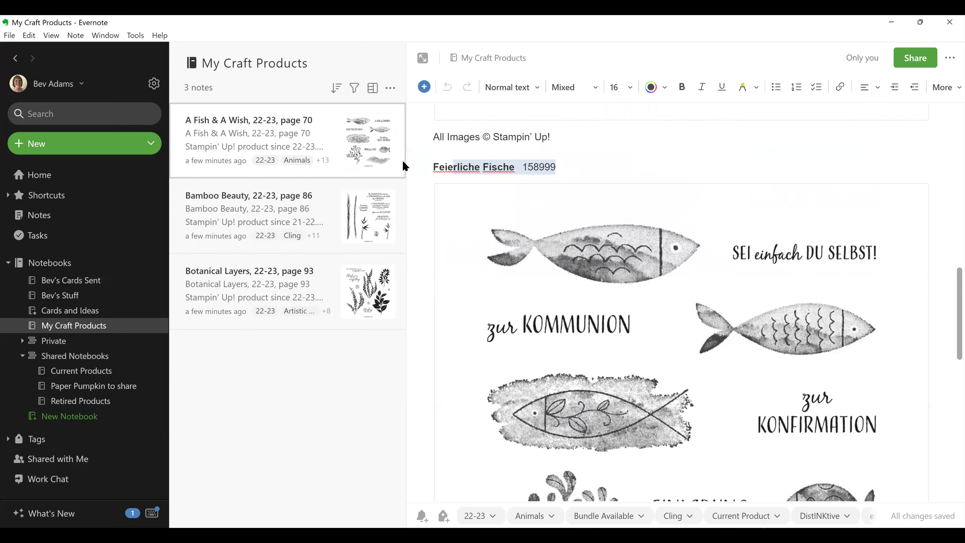
pyautogui.press('Delete')
pyautogui.press('Delete')
pyautogui.press('Delete')
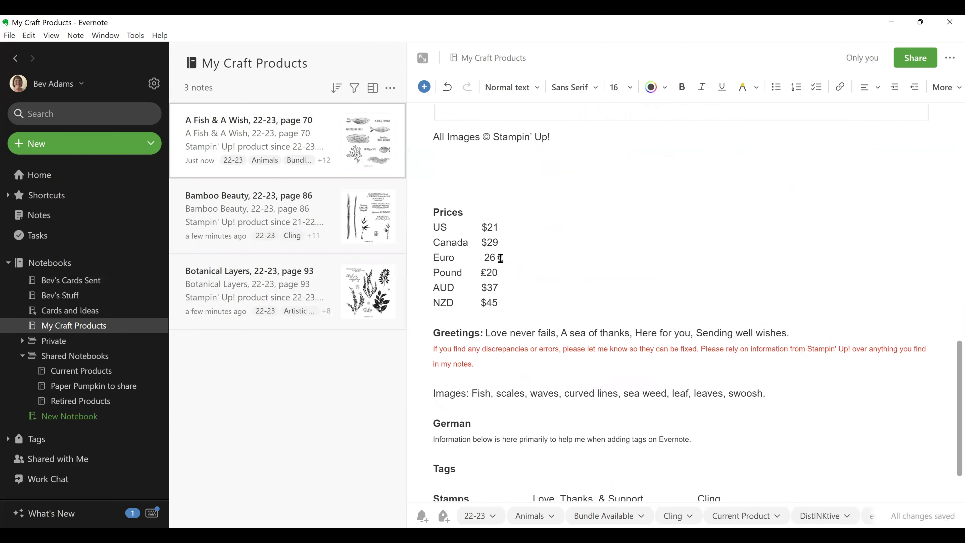
pyautogui.moveTo(498, 304); pyautogui.dragTo(425, 248)
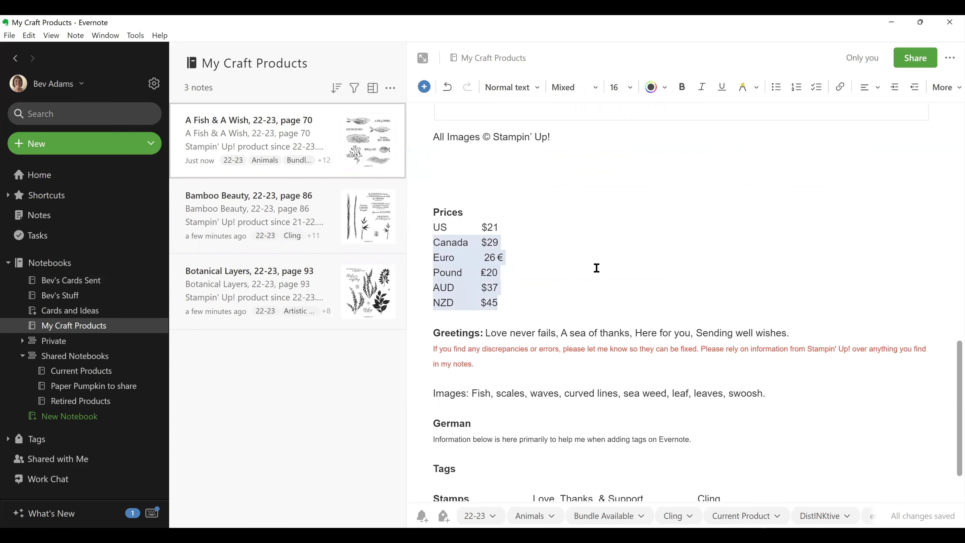
pyautogui.press('Delete')
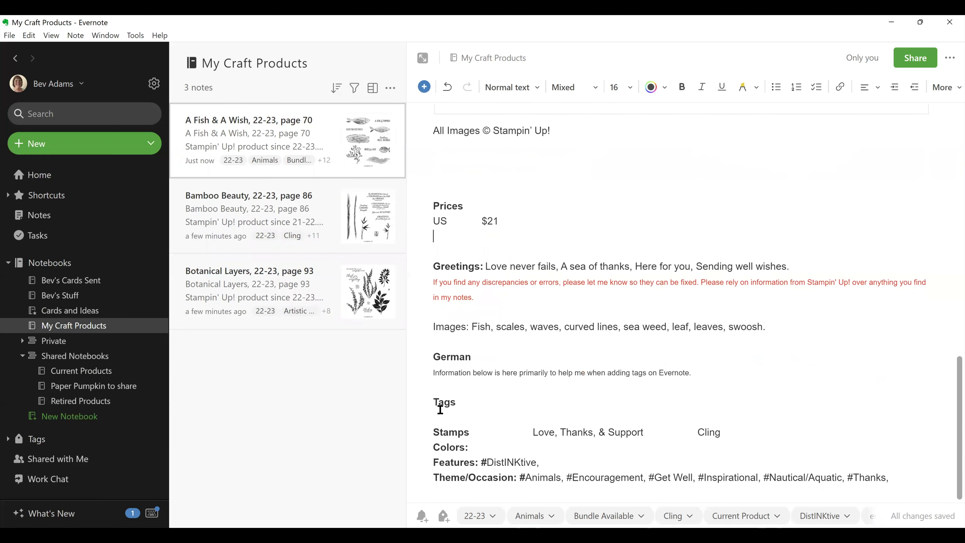
pyautogui.click(423, 321)
pyautogui.moveTo(433, 266); pyautogui.dragTo(779, 330)
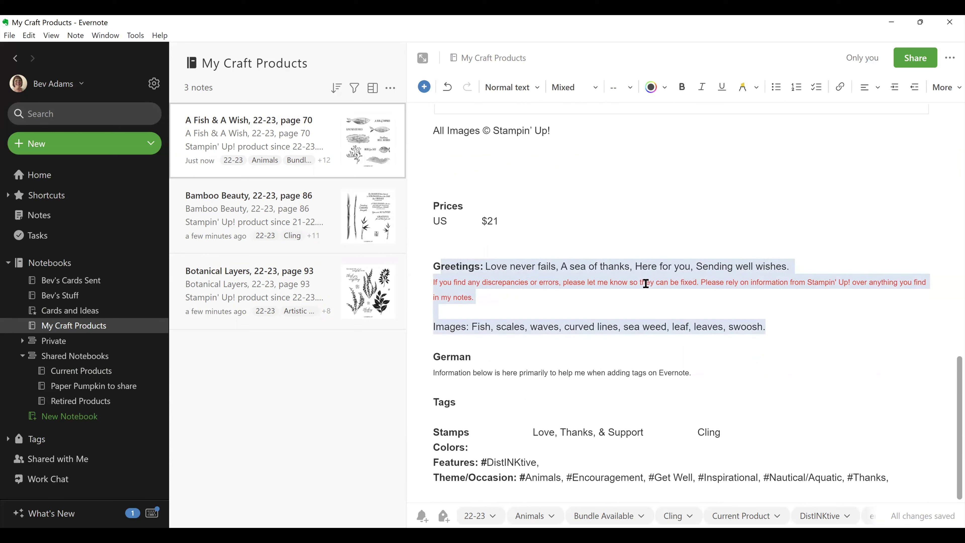
pyautogui.scroll(20, 624, 271)
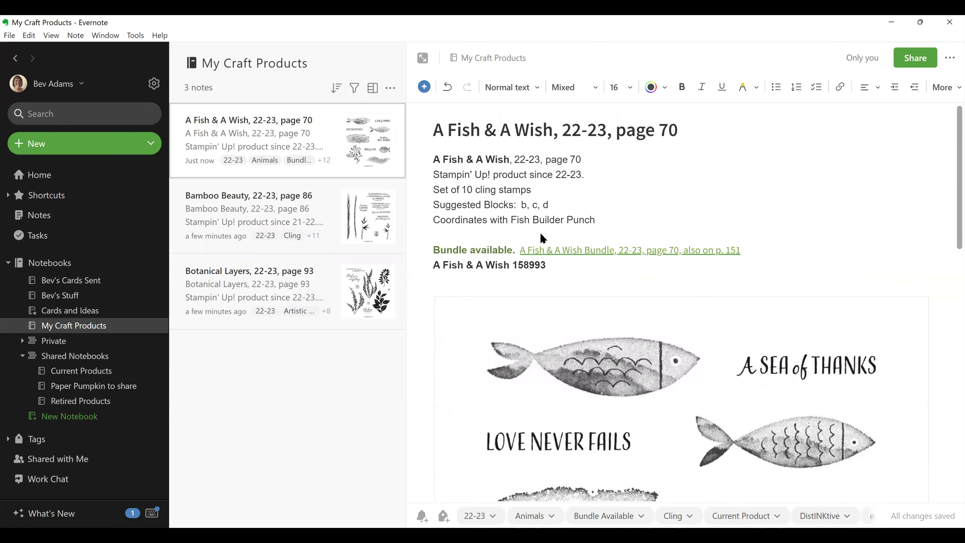
# Step: Add 'Yellow box under the big bed.' on a new line below Coordinates
pyautogui.scroll(-4, 545, 238)
pyautogui.scroll(4, 545, 238)
pyautogui.click(558, 271)
pyautogui.scroll(-4, 584, 282)
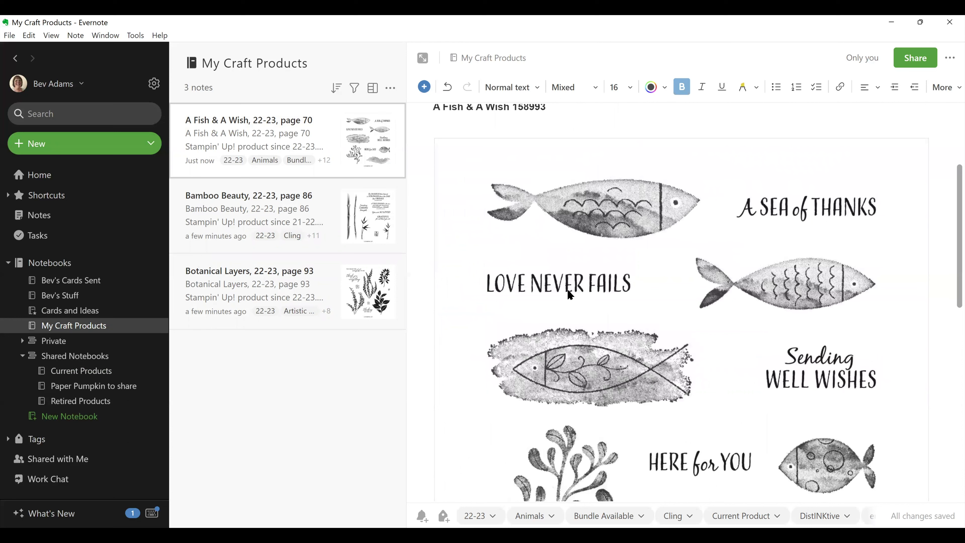
pyautogui.scroll(4, 557, 285)
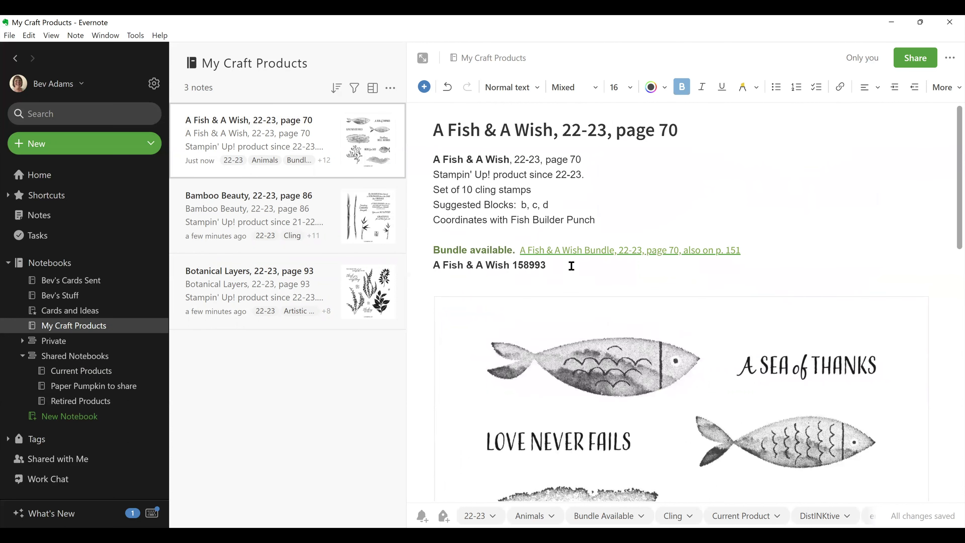
pyautogui.click(623, 219)
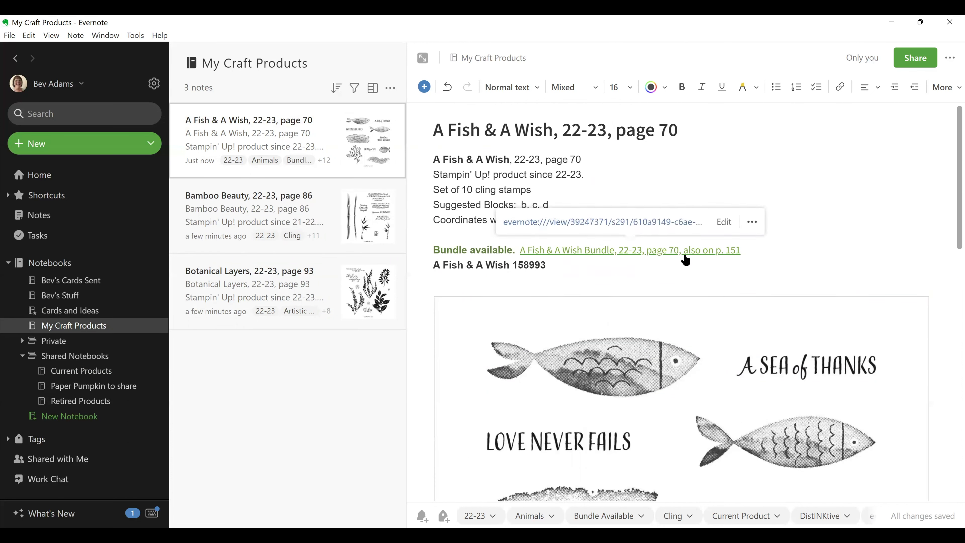
pyautogui.press('Return')
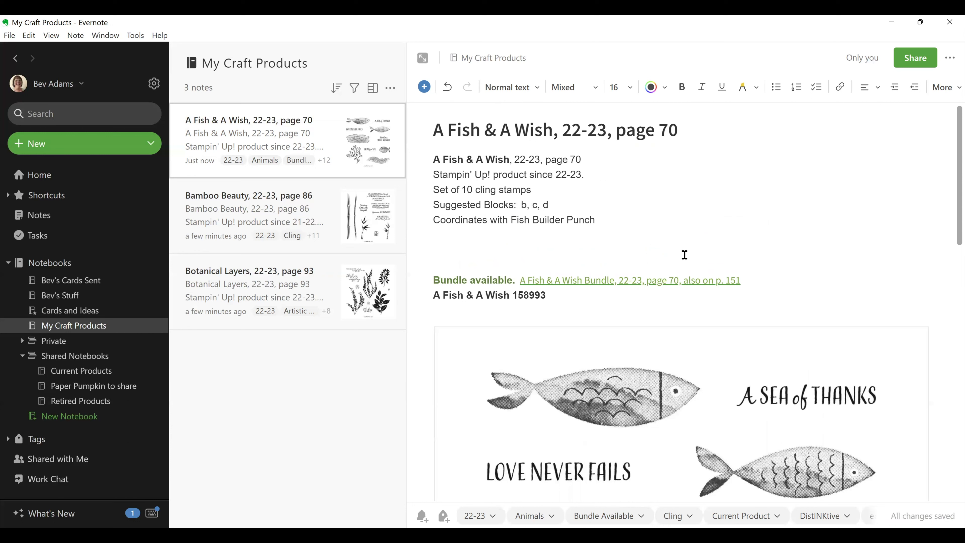
pyautogui.write('Yell')
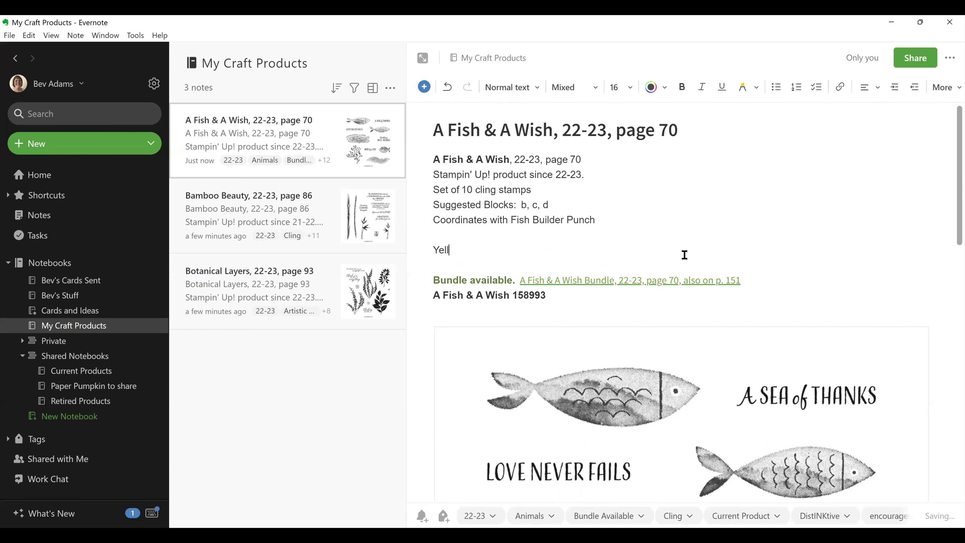
pyautogui.write('ow box under the big bed.')
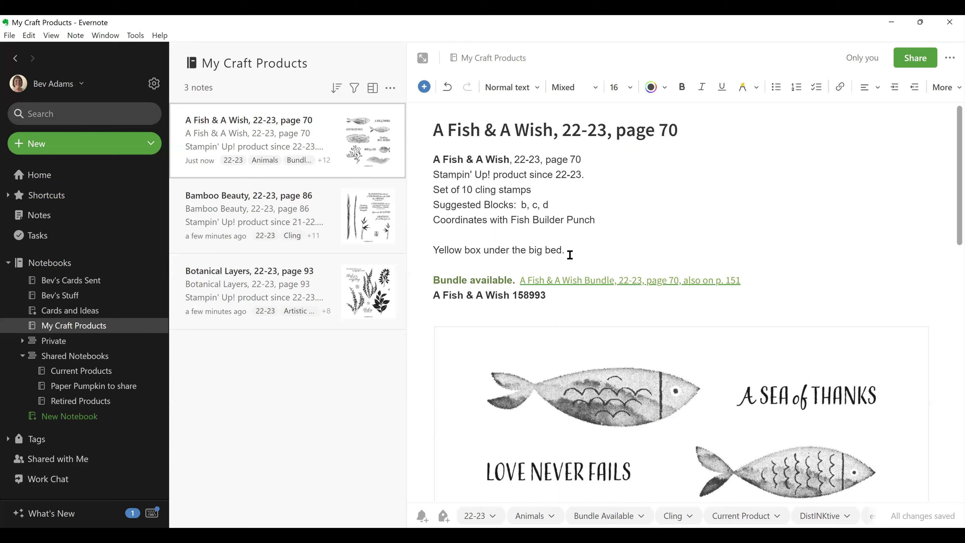
pyautogui.moveTo(566, 250); pyautogui.dragTo(431, 255)
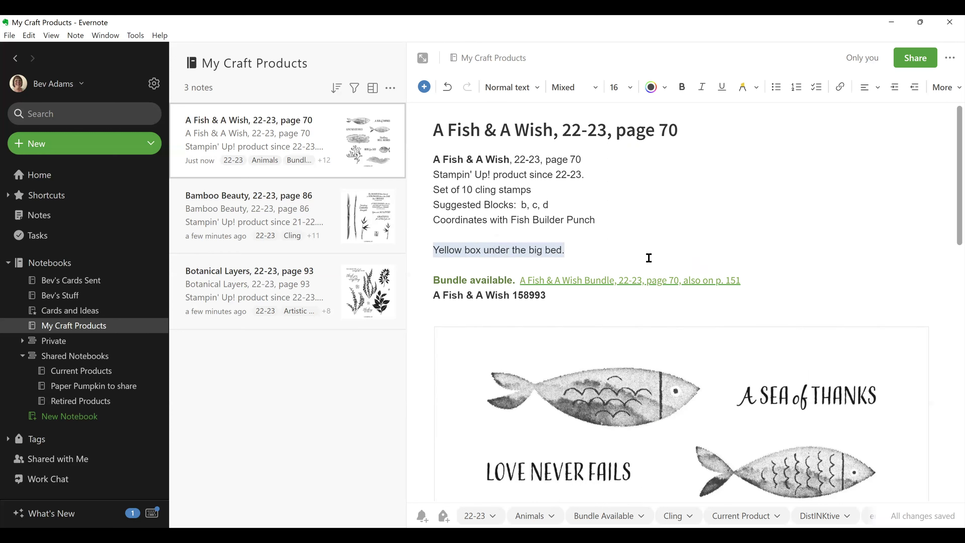
# Step: Place the cursor on the empty line under the image credit
pyautogui.scroll(-8, 594, 339)
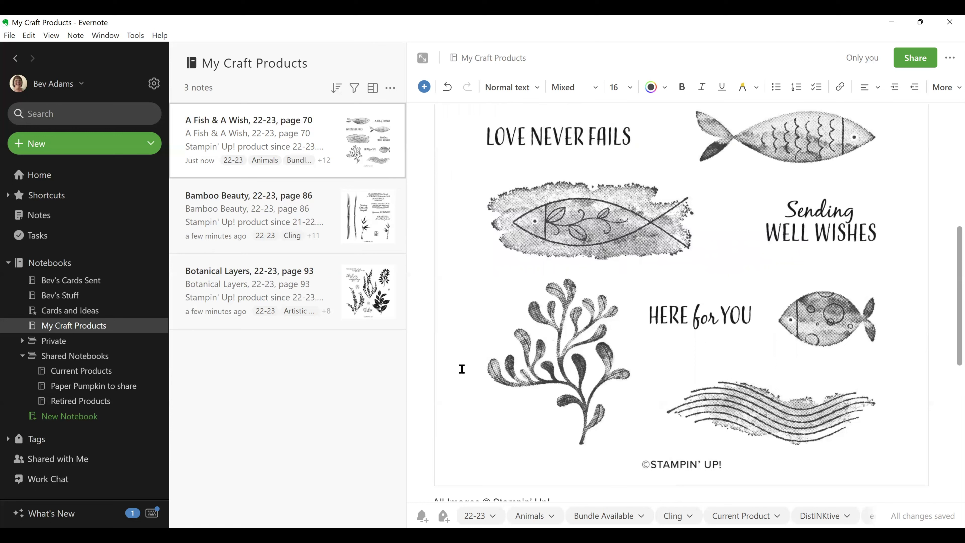
pyautogui.scroll(-4, 475, 365)
pyautogui.click(549, 360)
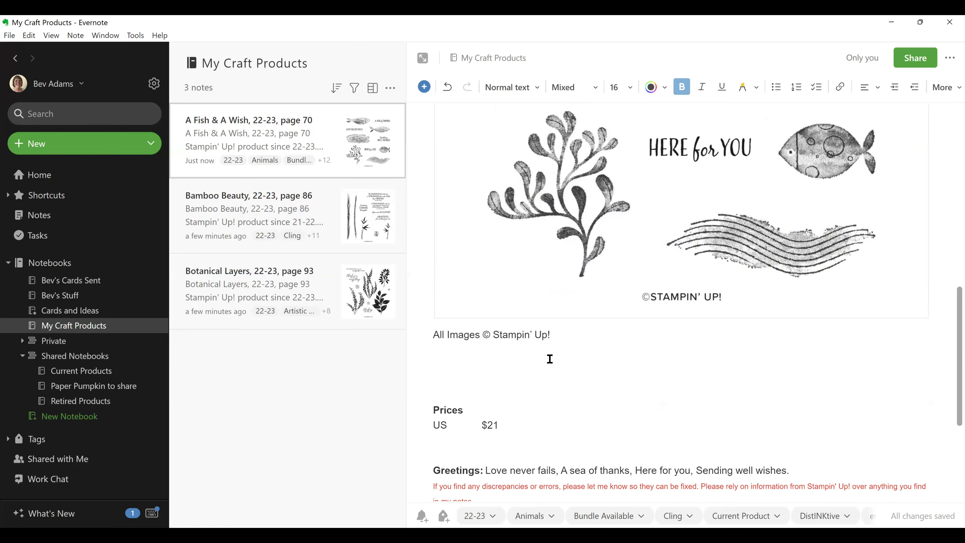
pyautogui.scroll(4, 550, 358)
pyautogui.scroll(-4, 582, 362)
pyautogui.click(531, 365)
pyautogui.scroll(2, 511, 334)
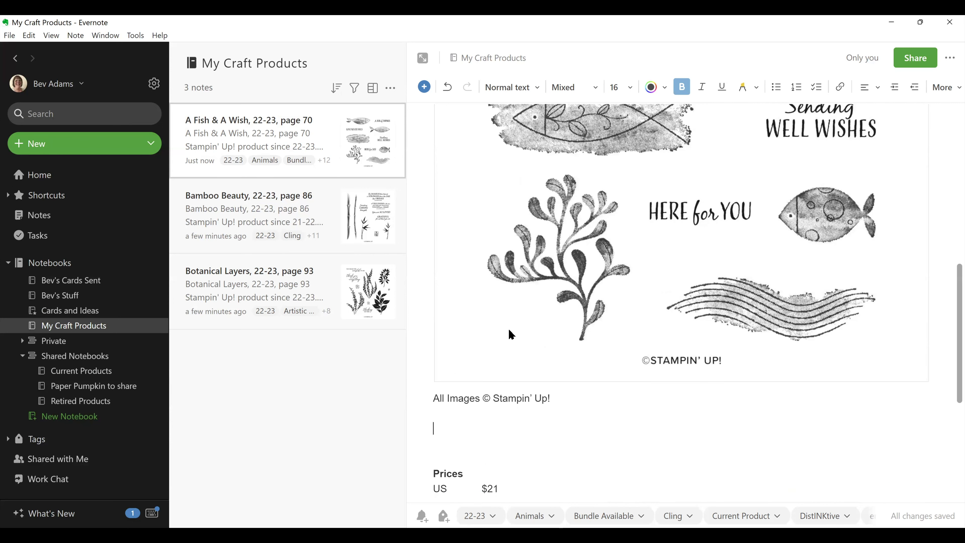
pyautogui.scroll(3, 553, 350)
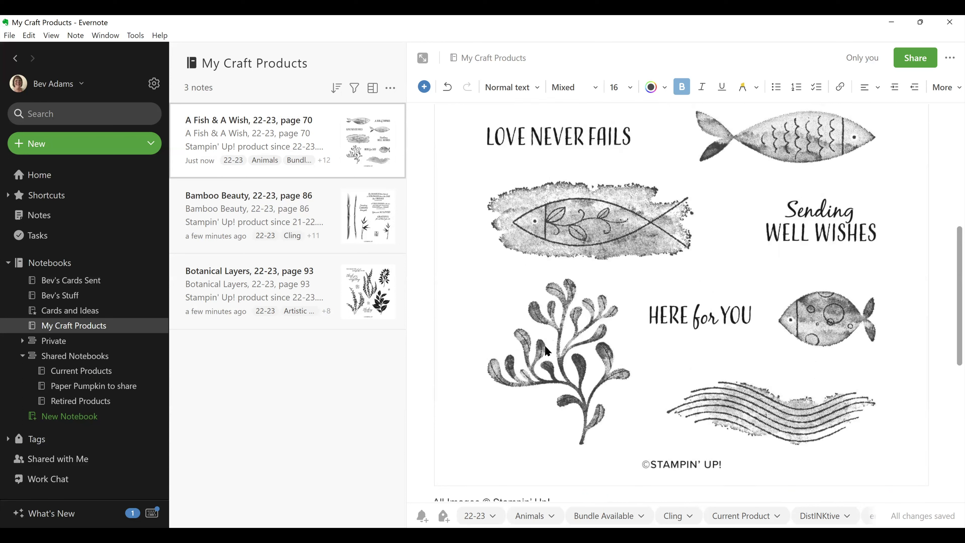
# Step: Open the Botanical Layers, 22-23, page 93 note and create a new tag naming the relative with F3
pyautogui.click(266, 300)
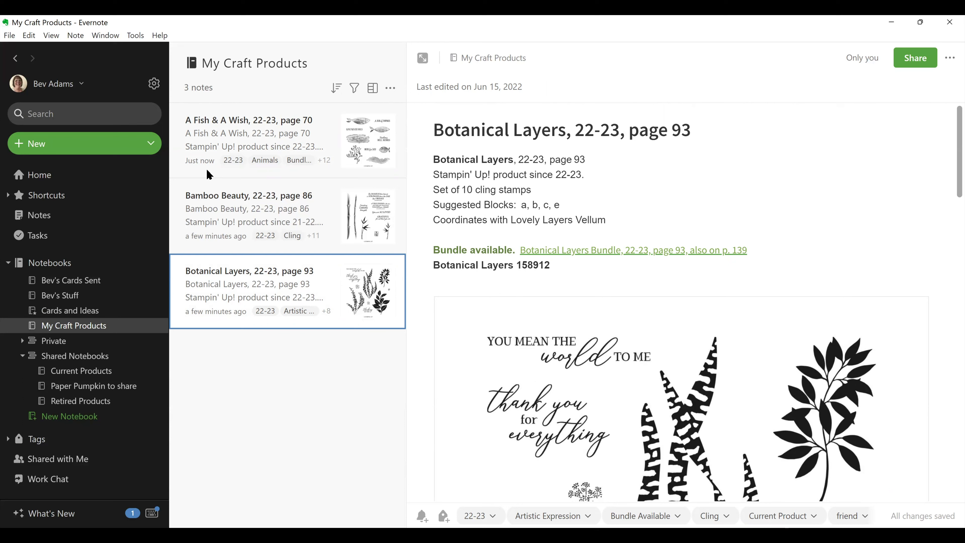
pyautogui.scroll(-4, 555, 418)
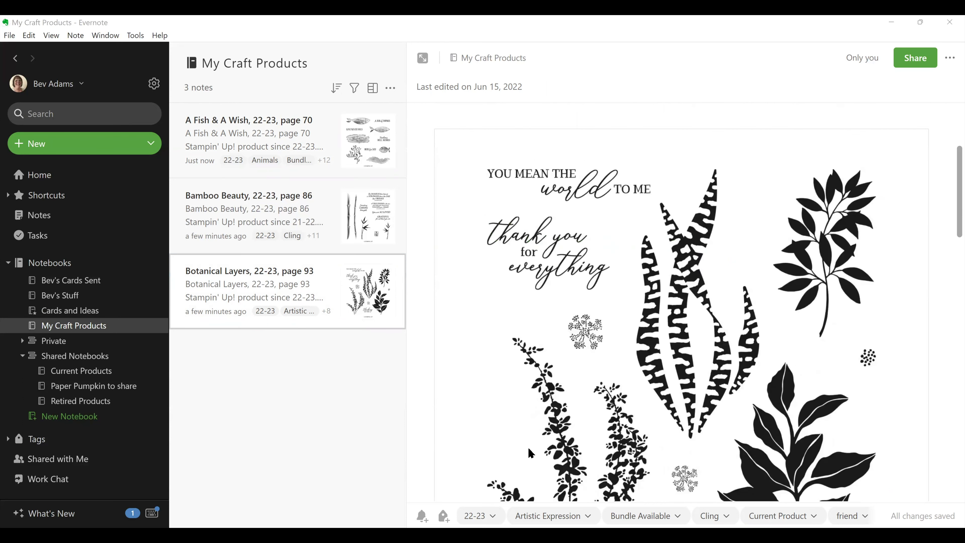
pyautogui.scroll(-2, 555, 472)
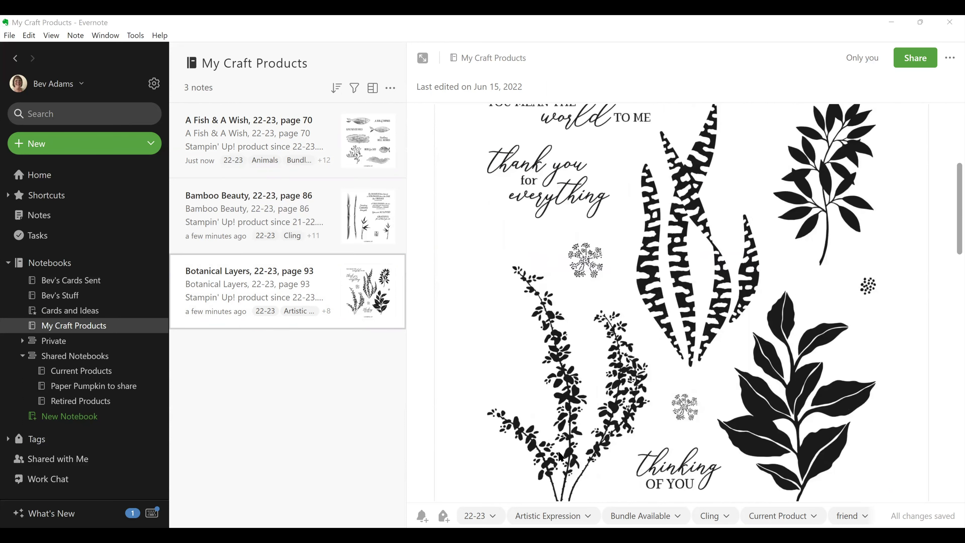
pyautogui.scroll(-3, 561, 458)
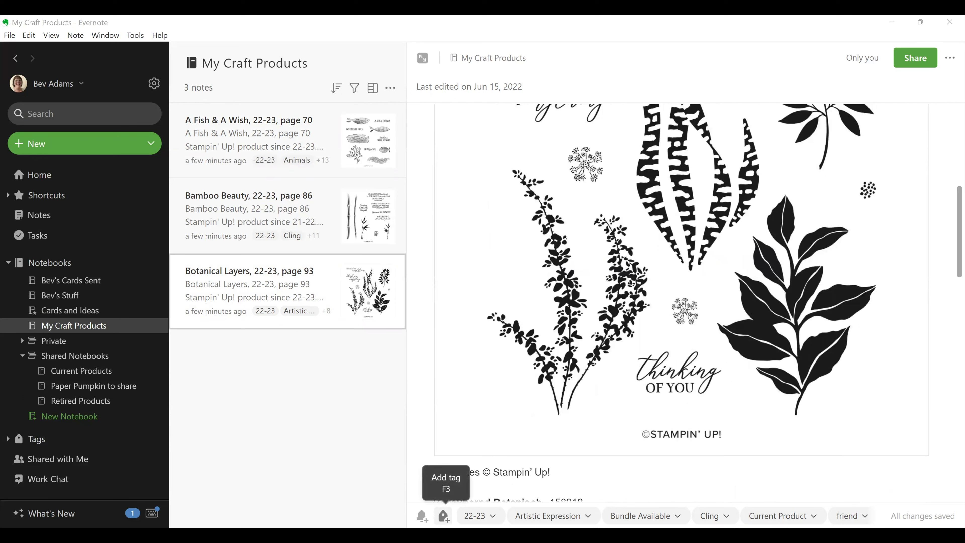
pyautogui.press('F3')
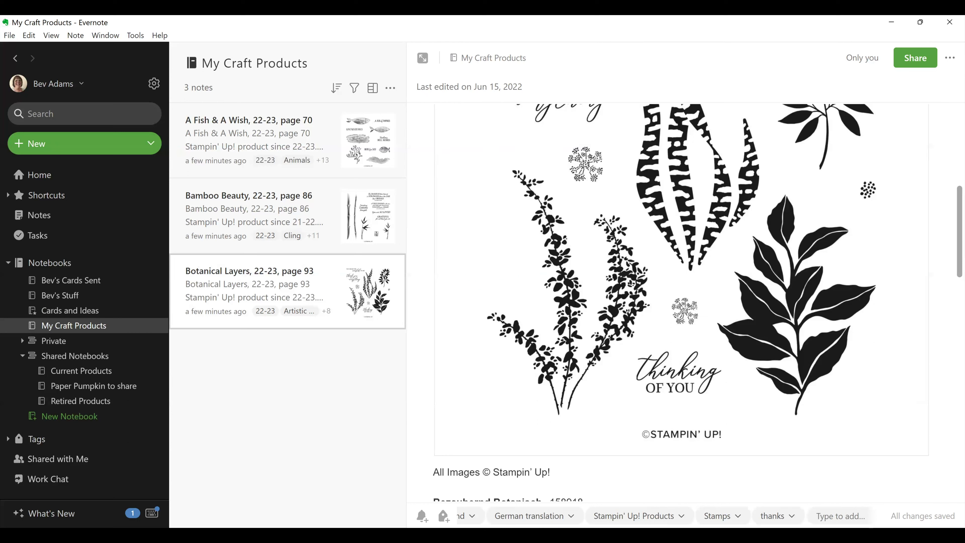
pyautogui.write('Aunt')
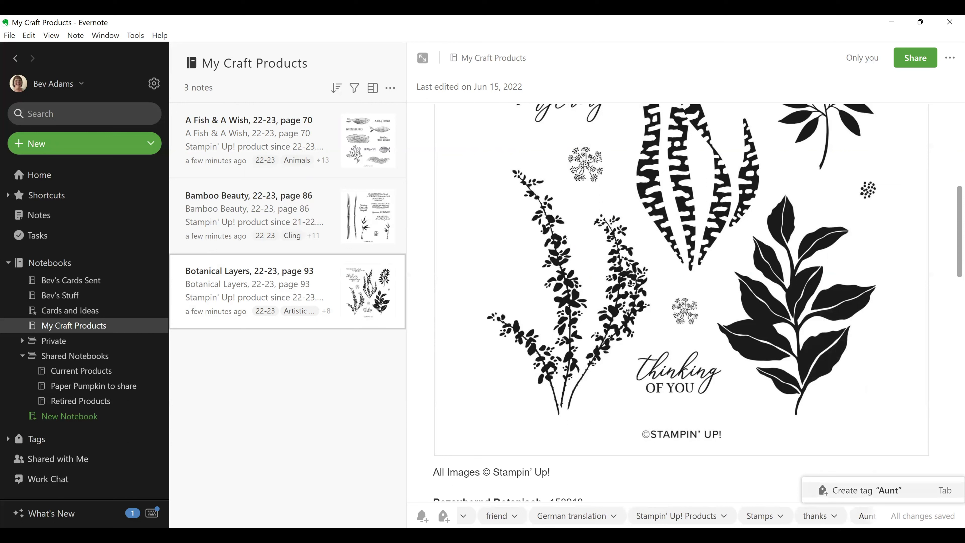
pyautogui.write(' Ma')
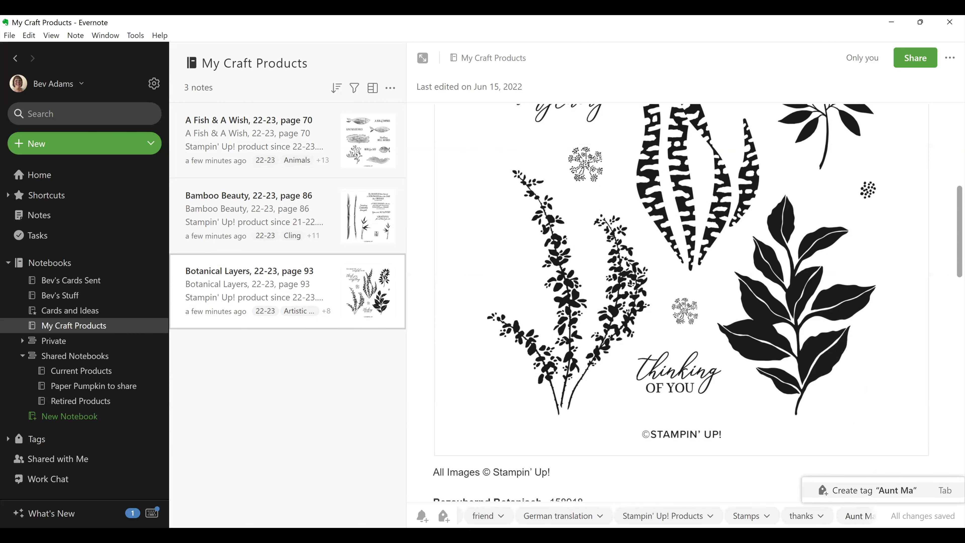
pyautogui.write('bel')
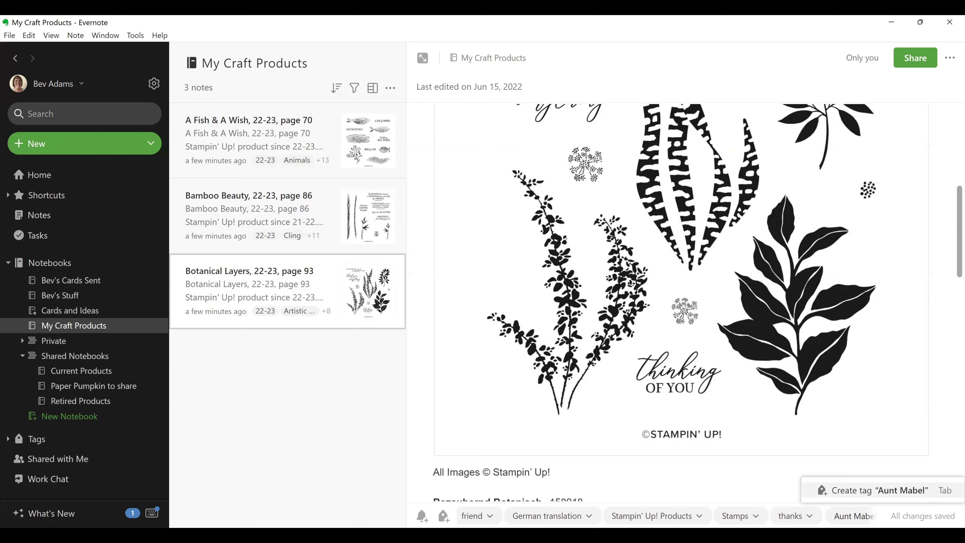
pyautogui.press('Return')
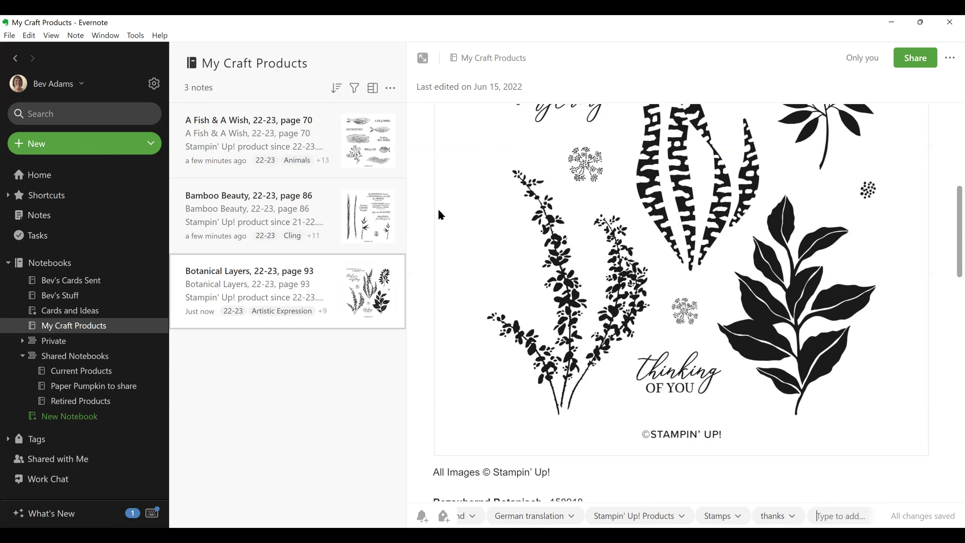
pyautogui.scroll(10, 490, 233)
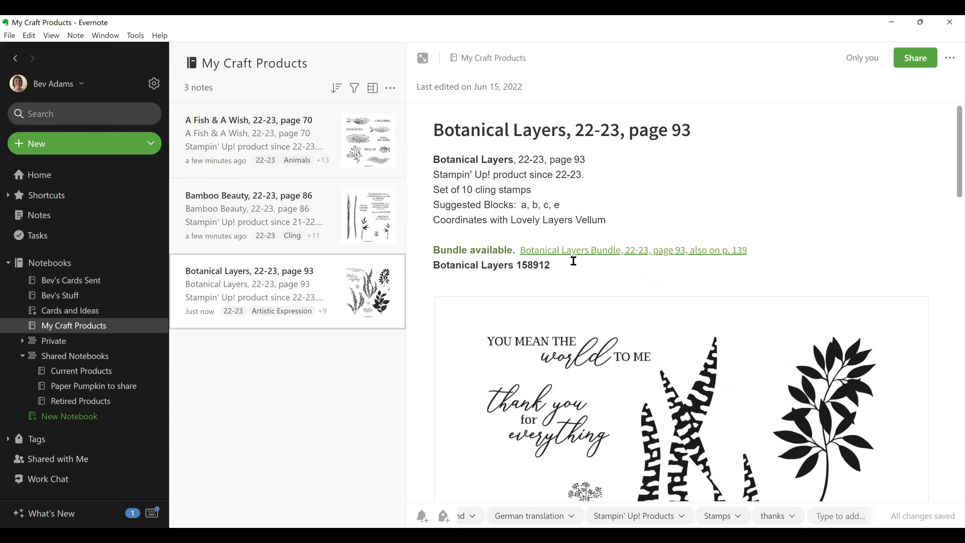
pyautogui.click(541, 278)
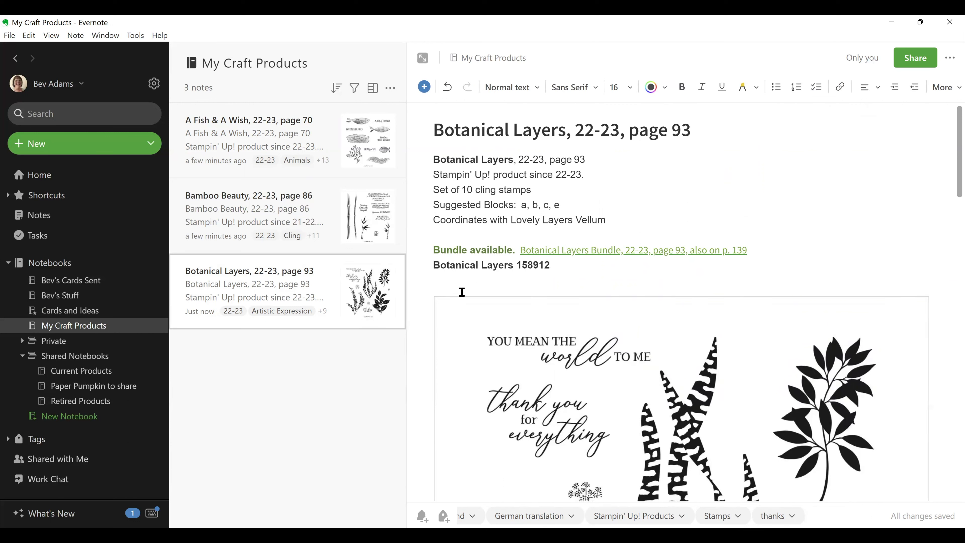
pyautogui.scroll(-4, 494, 296)
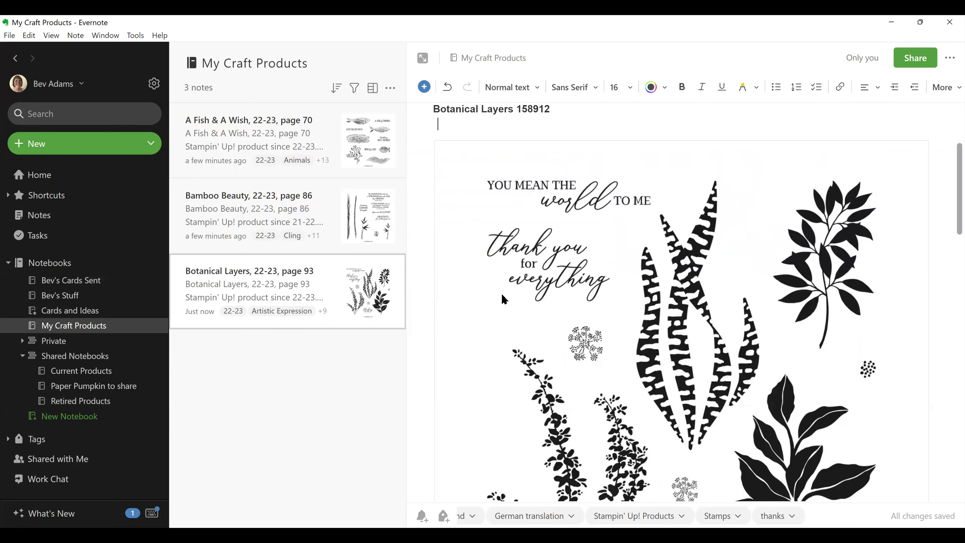
pyautogui.scroll(2, 494, 289)
pyautogui.scroll(2, 459, 246)
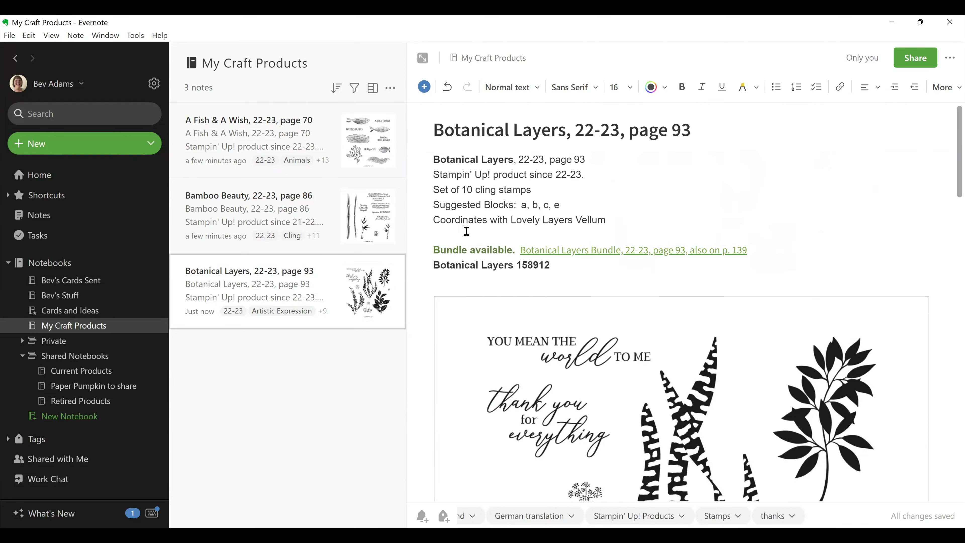